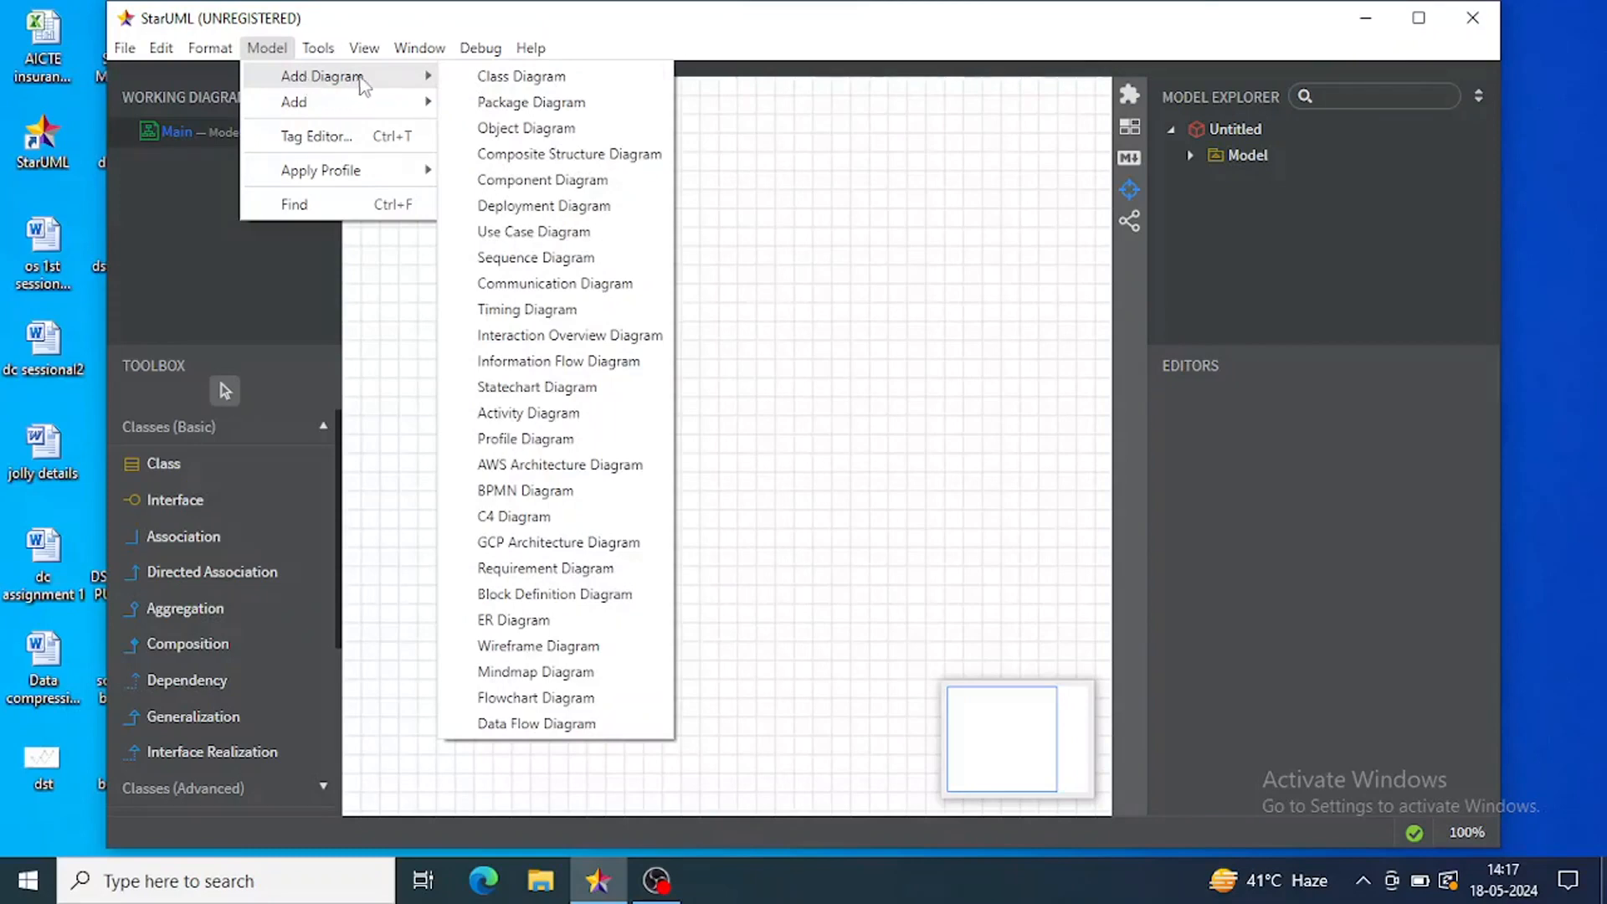
- Add a new class diagram and draw a class named book near the upper-left corner of the canvas
click(547, 77)
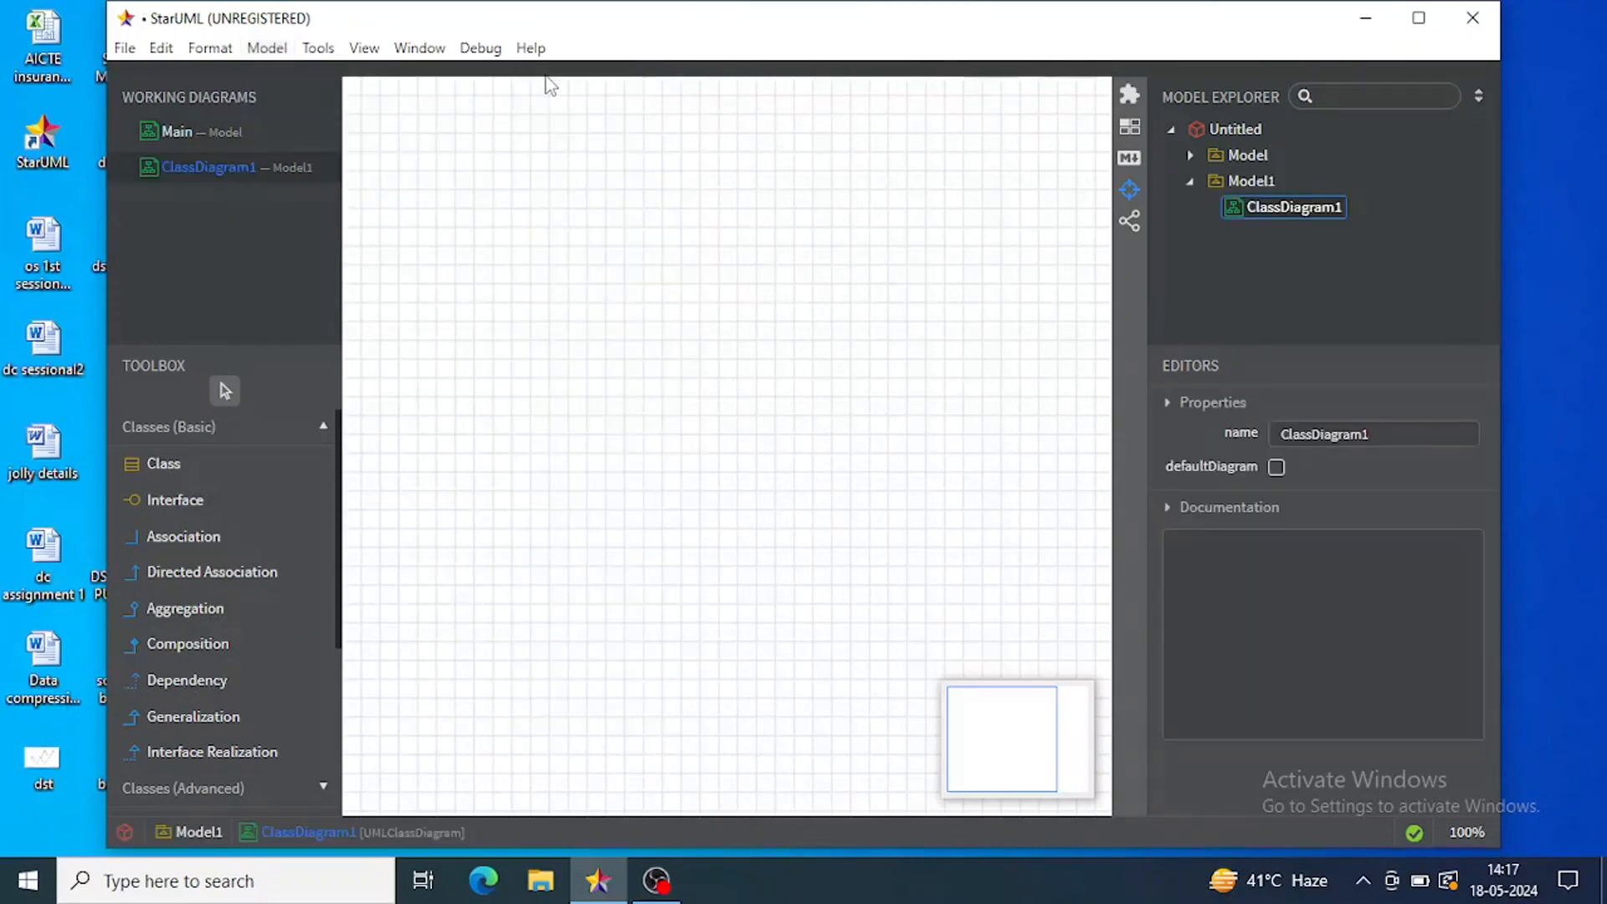
click(172, 477)
drag(418, 133, 520, 240)
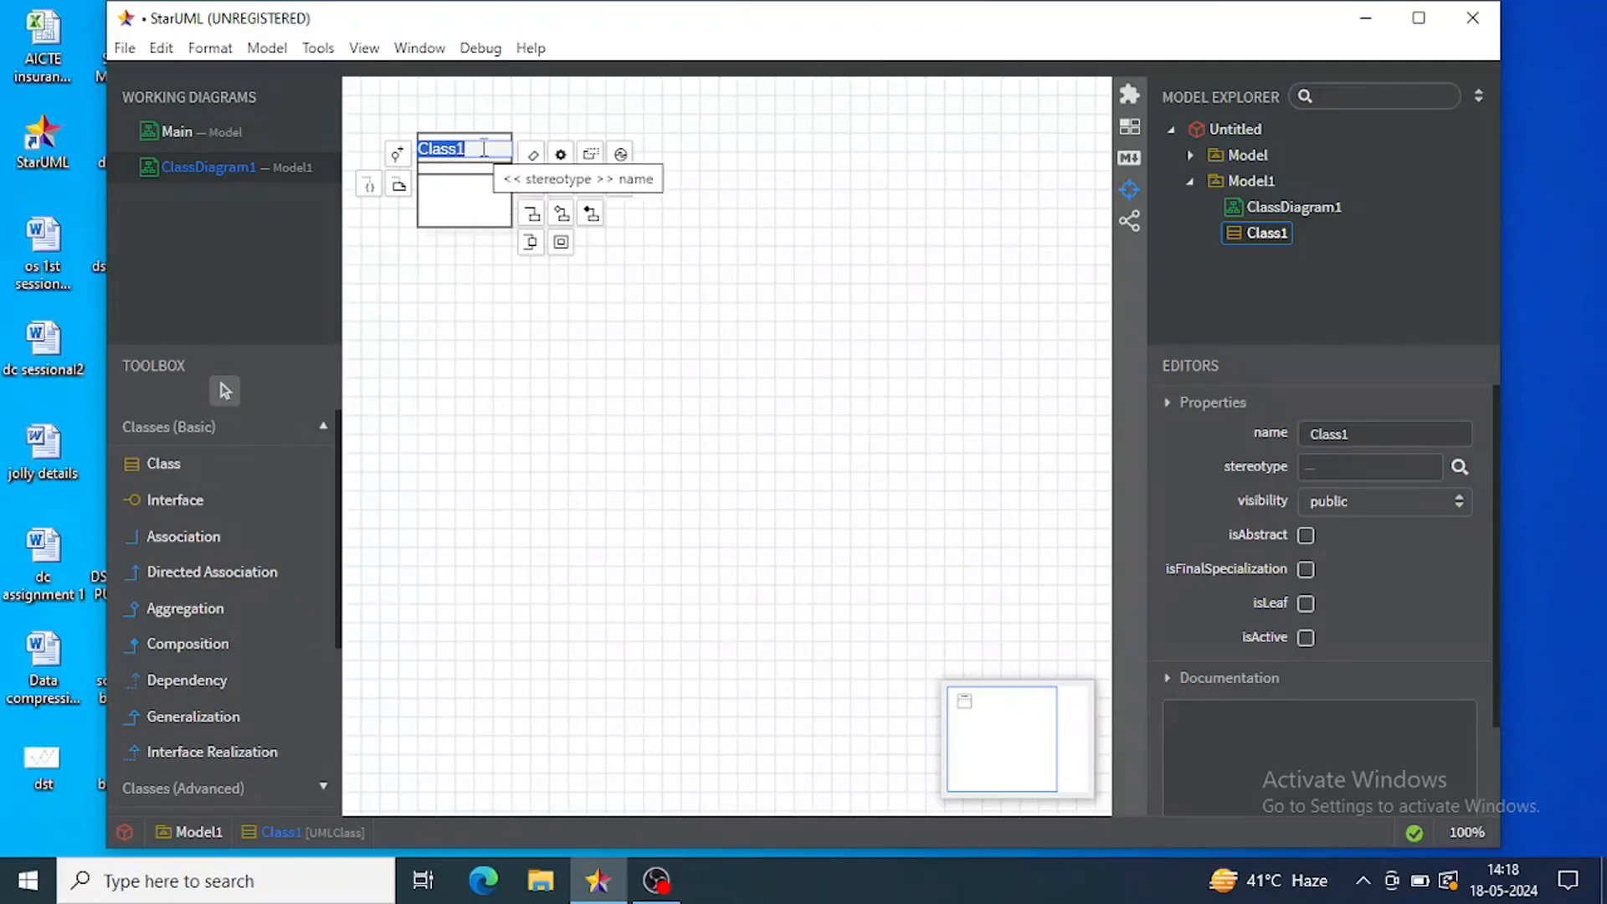
key(BackSpace)
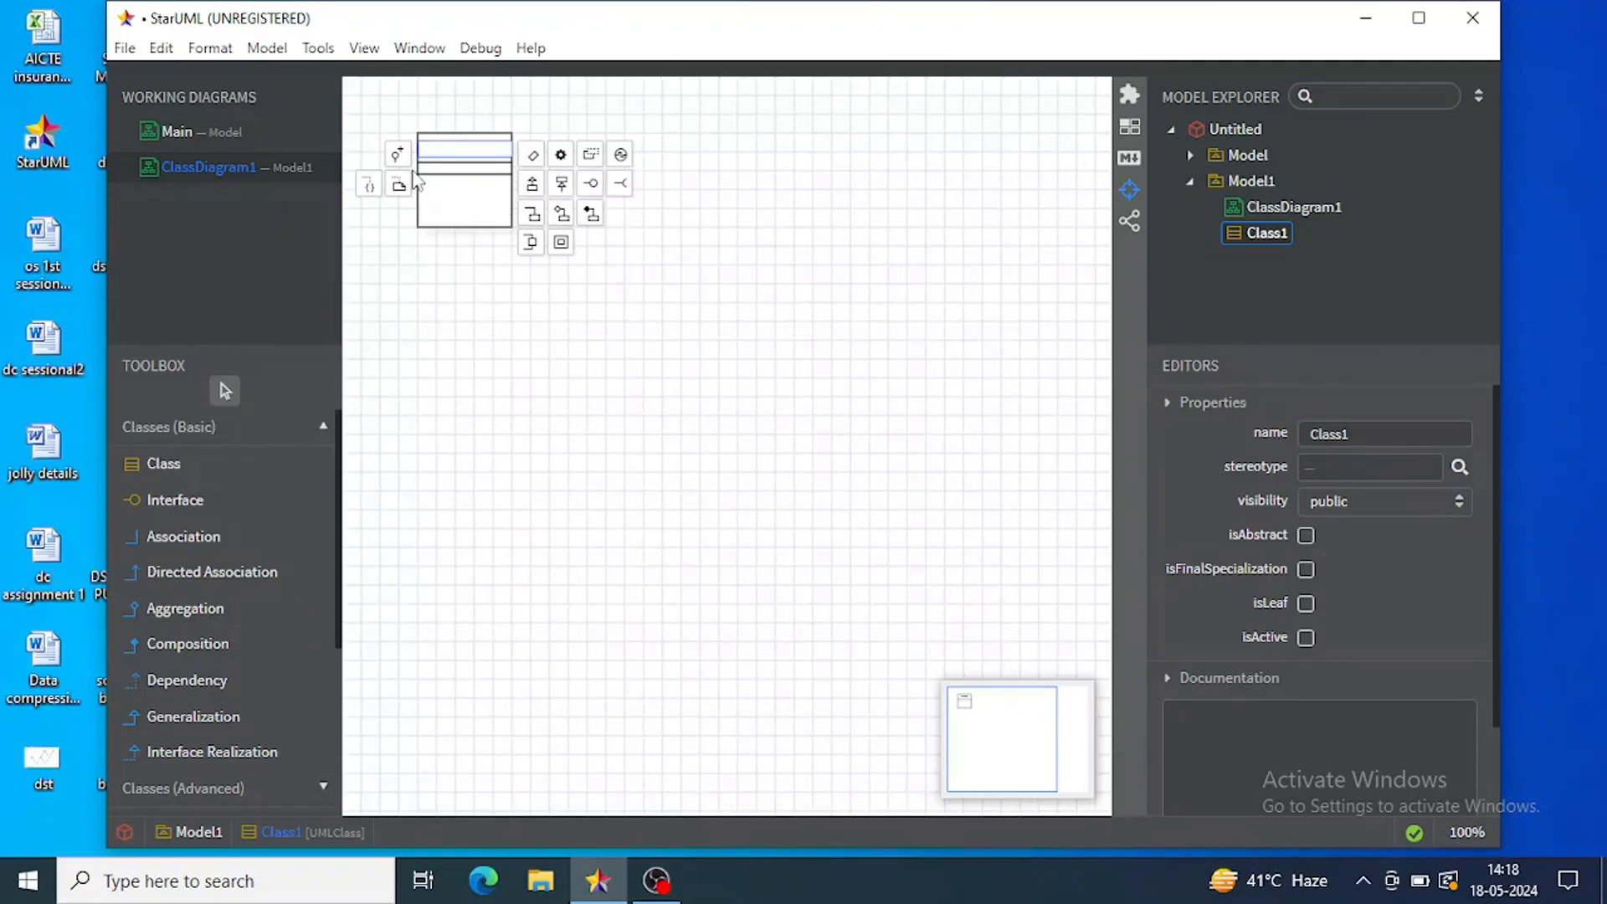
text(book)
- Add the attributes book_id: int and title: String to the book class
double_click(433, 174)
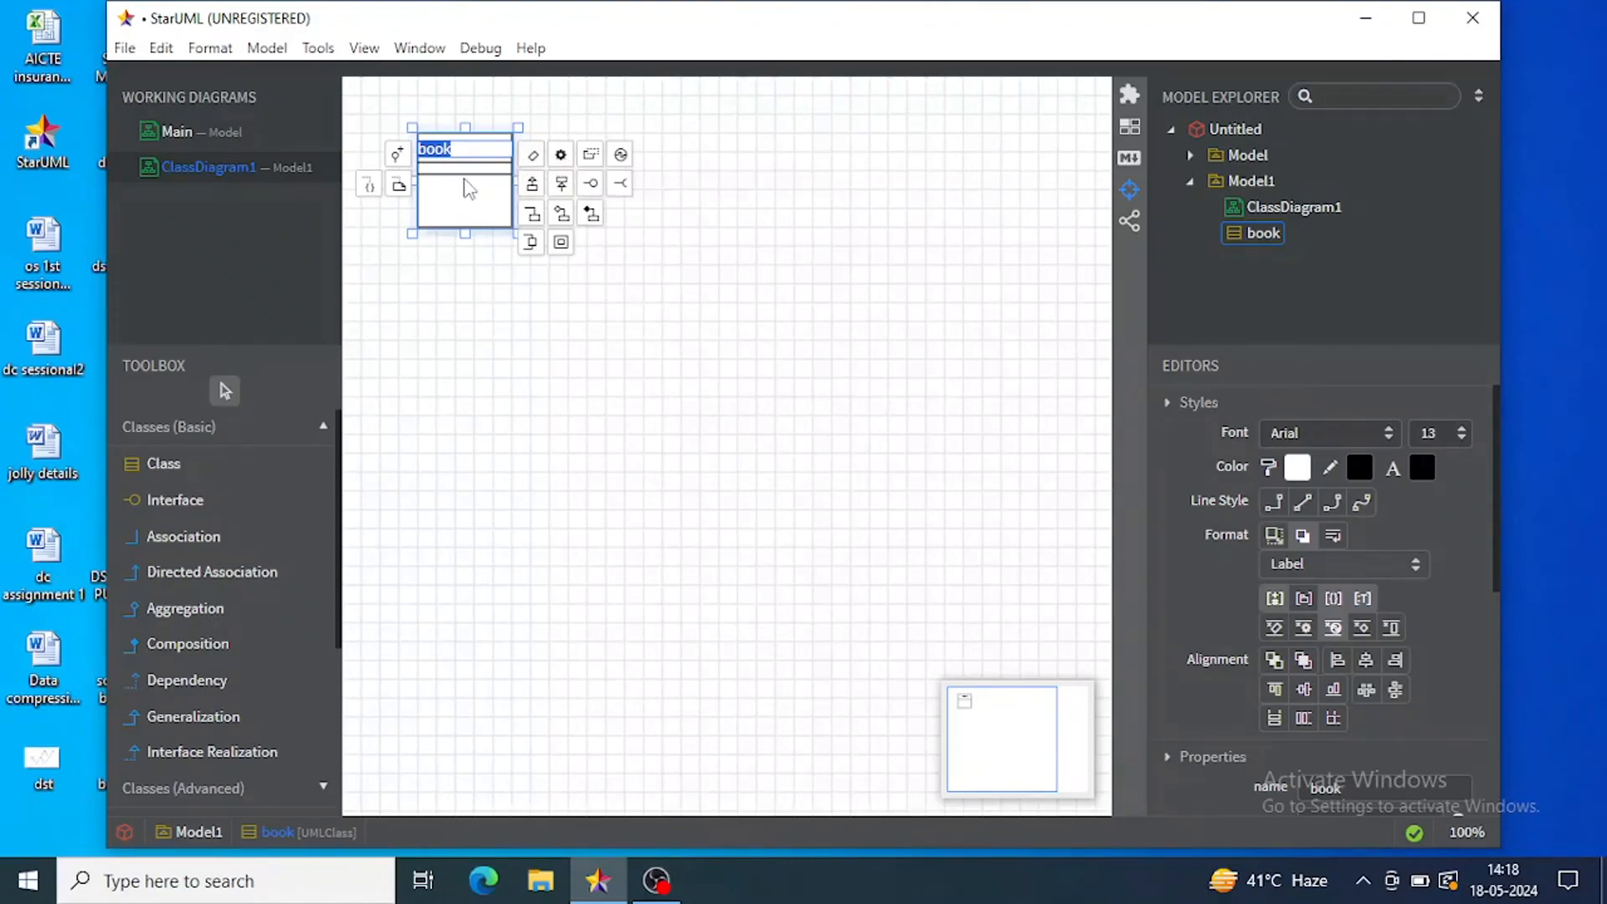
click(534, 157)
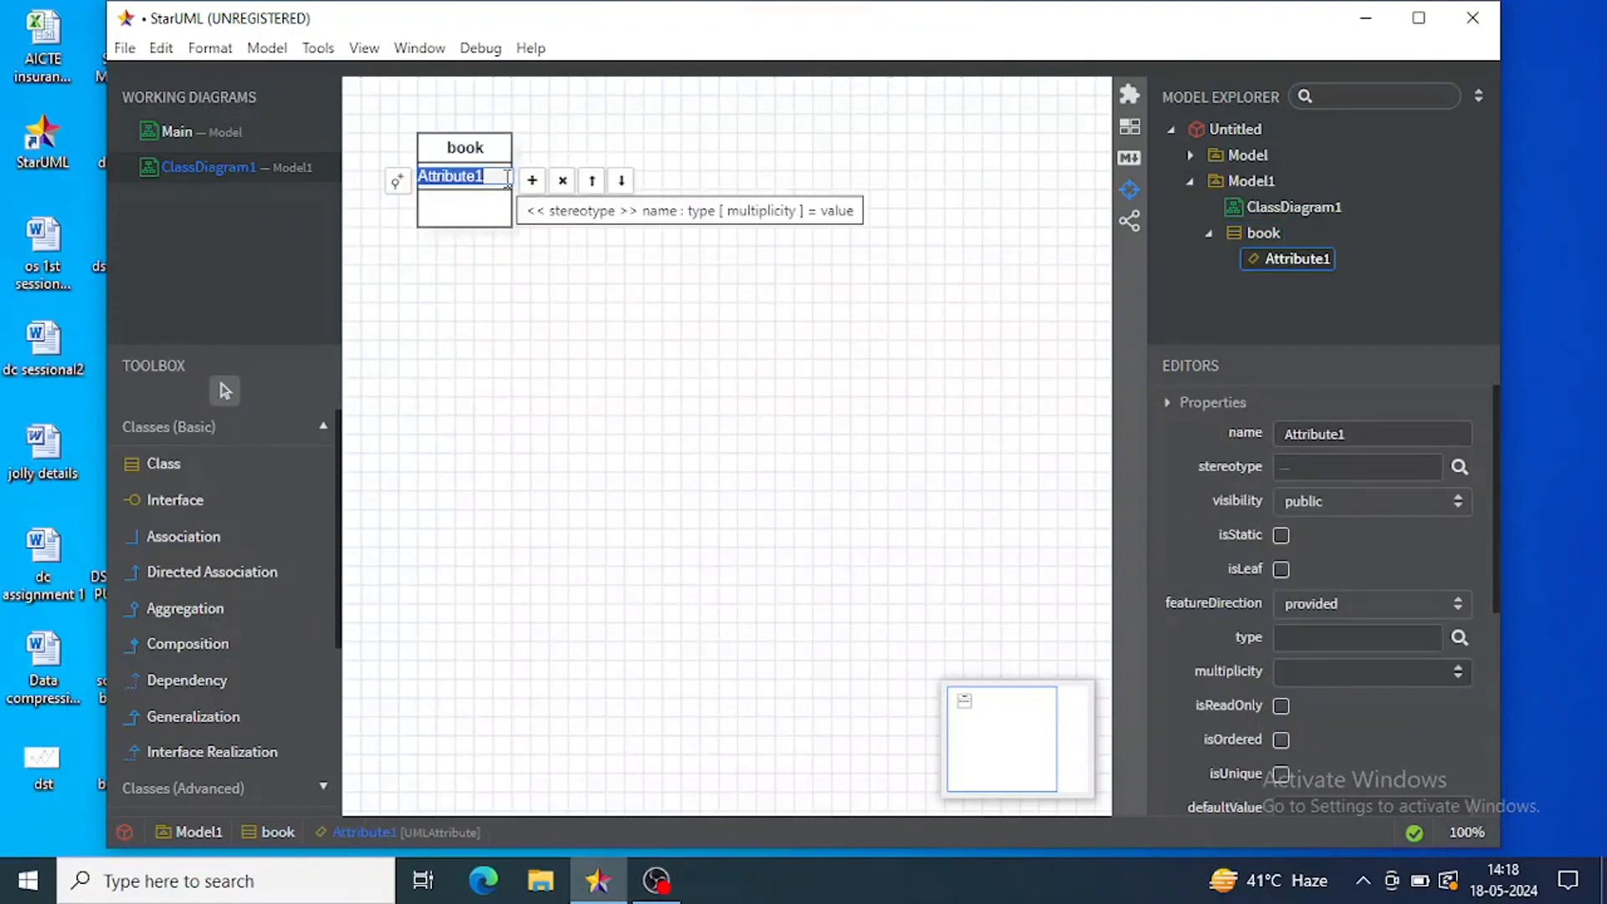
text(boo)
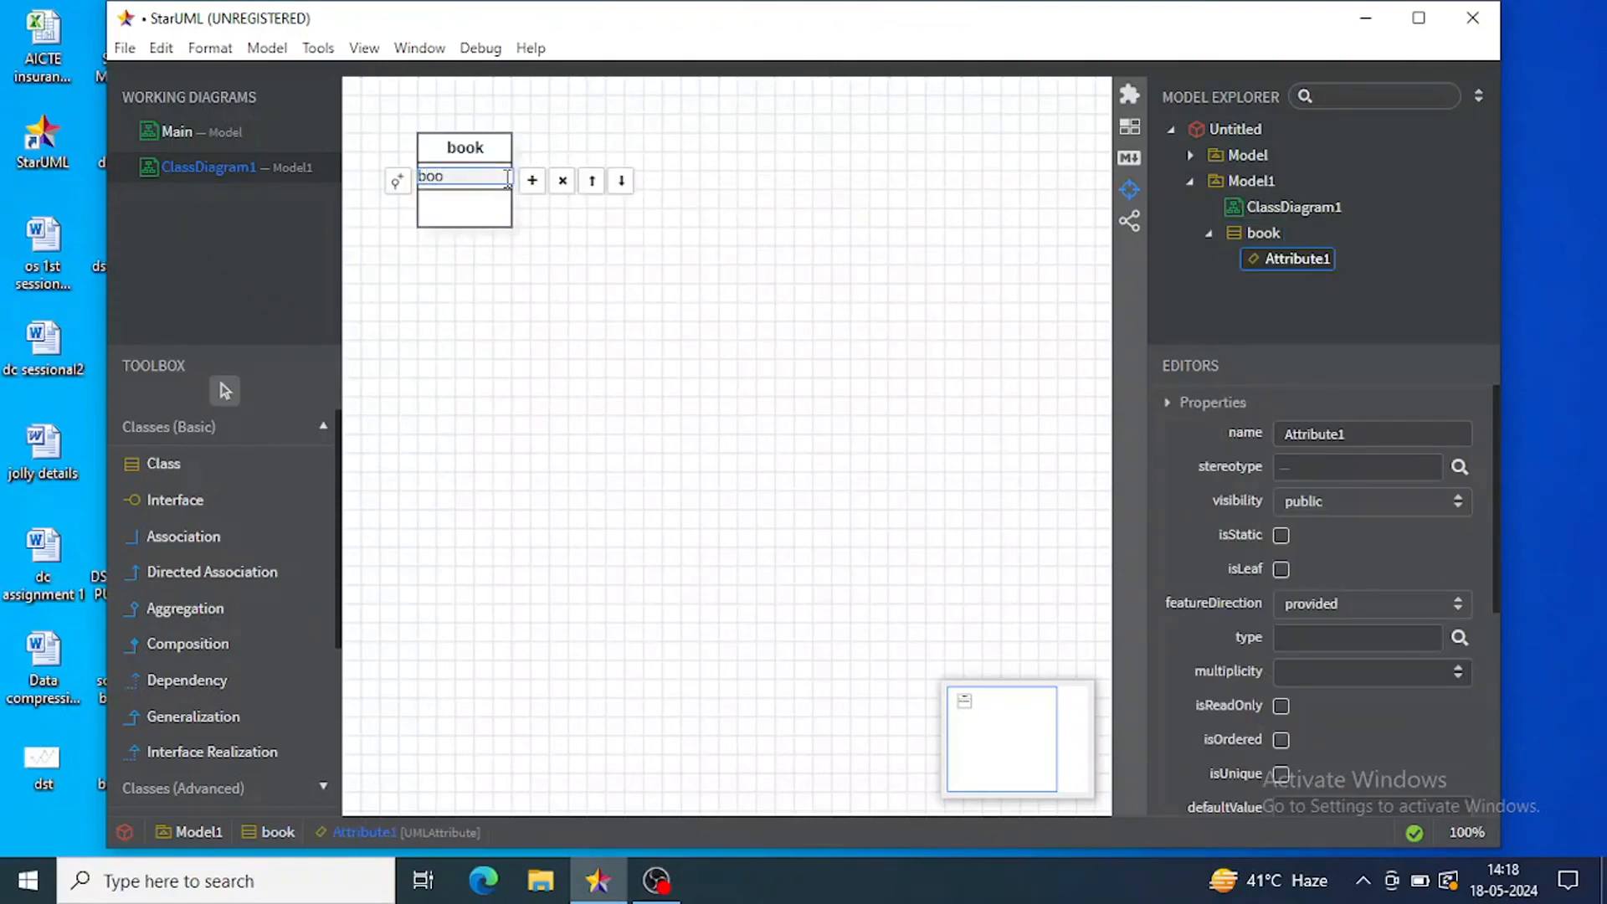
text(k_id: int)
click(532, 182)
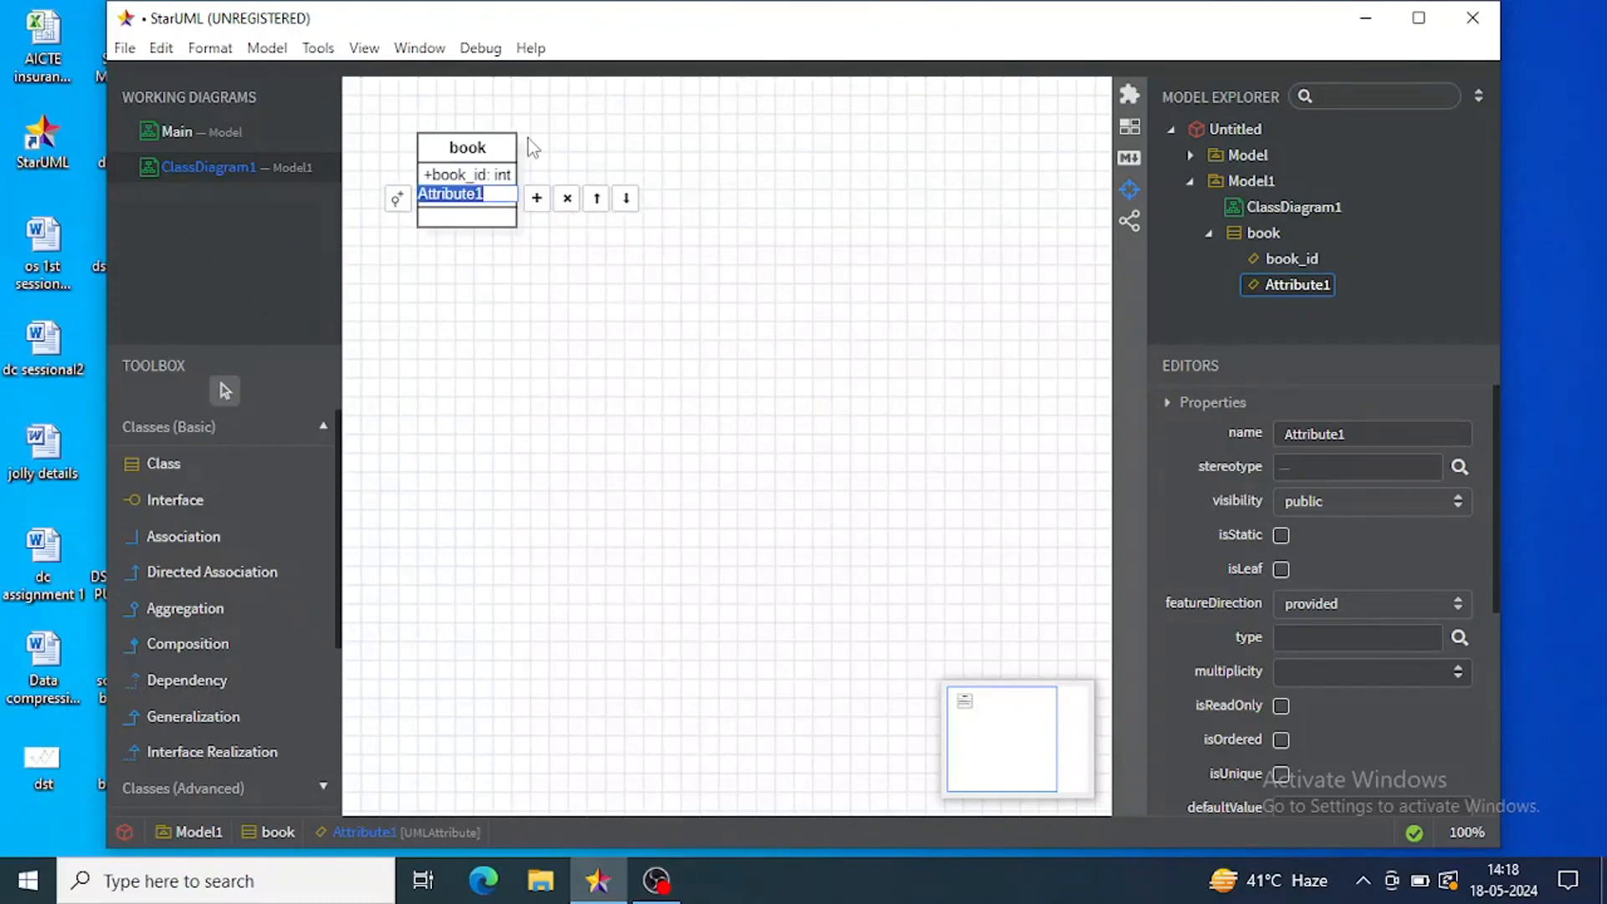
text(title :String)
- Add the attributes pub: String and price: int below title in the book class
click(538, 204)
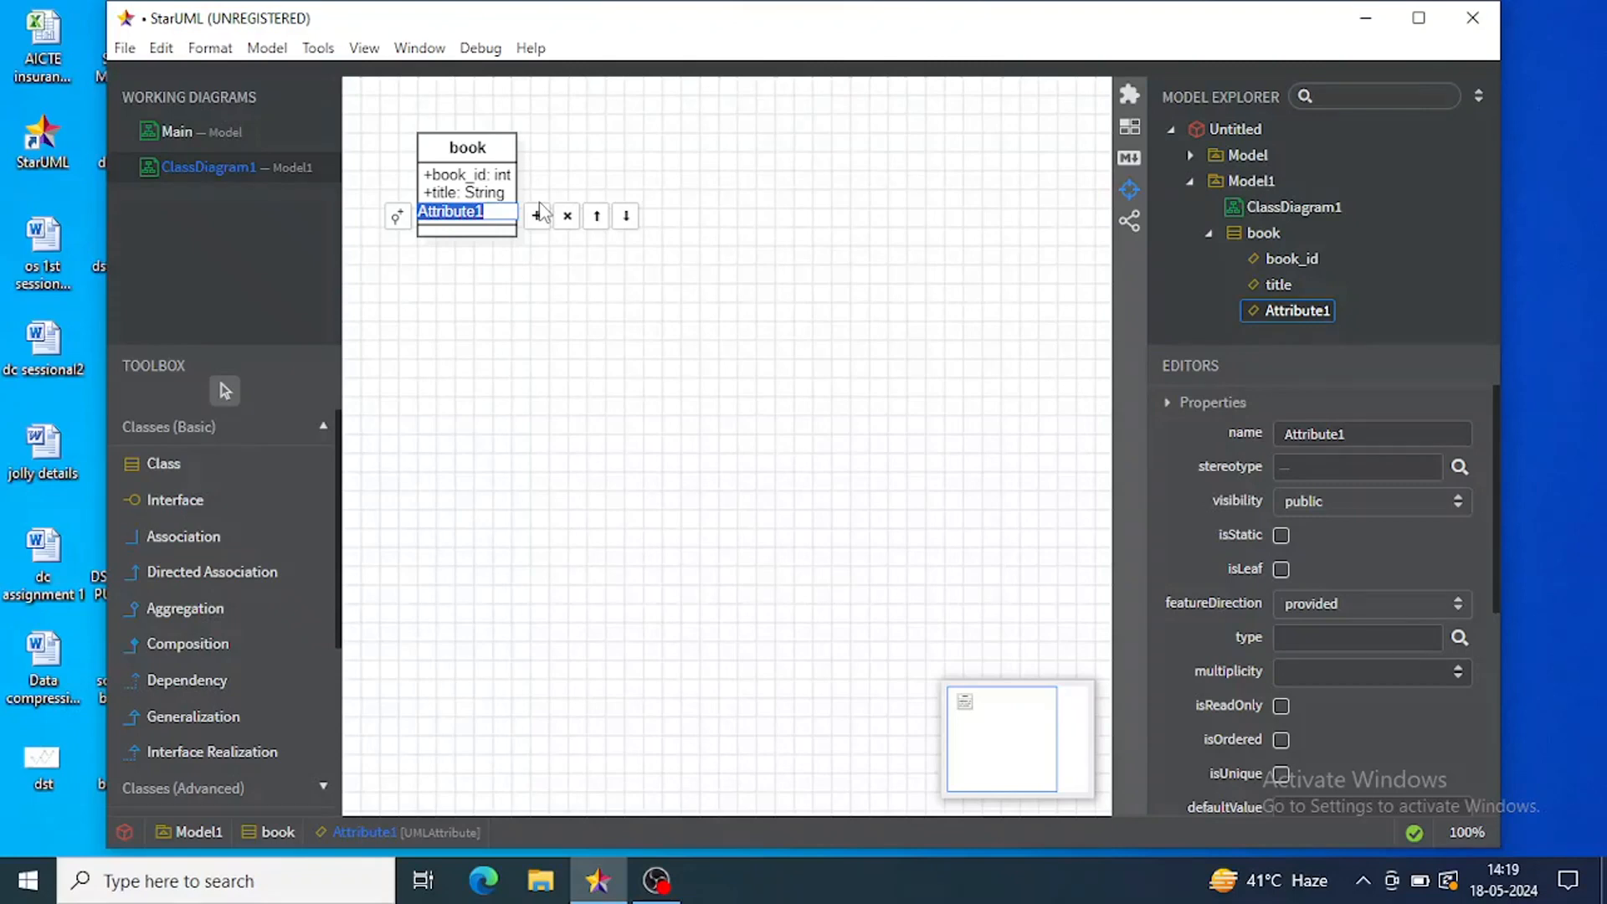
text(pub)
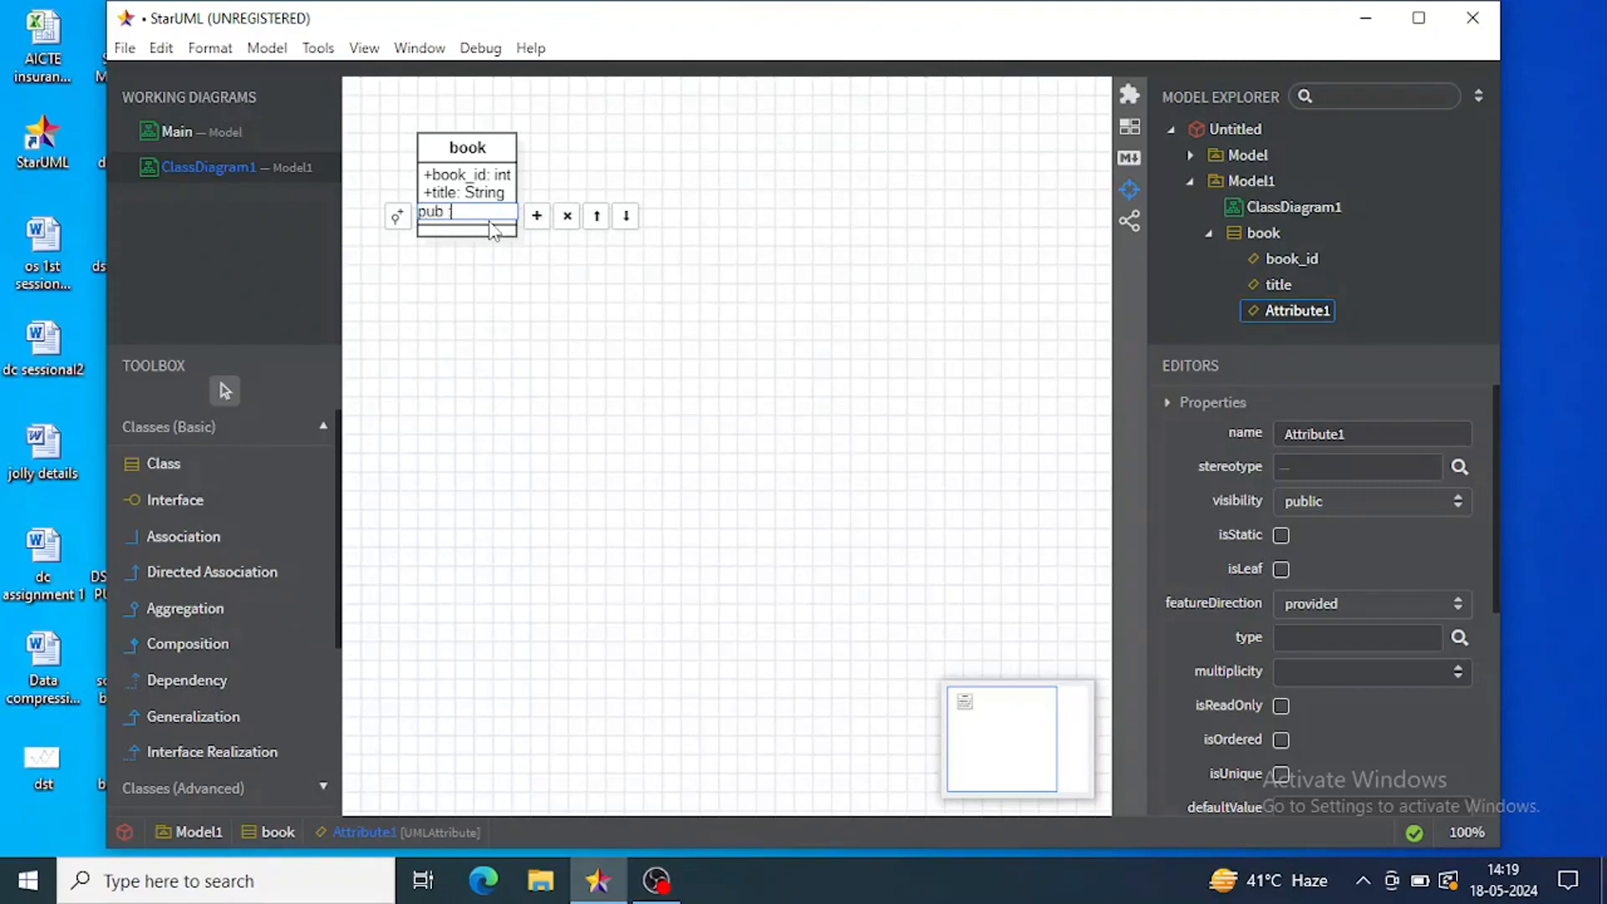
text( :String)
click(537, 216)
text(price)
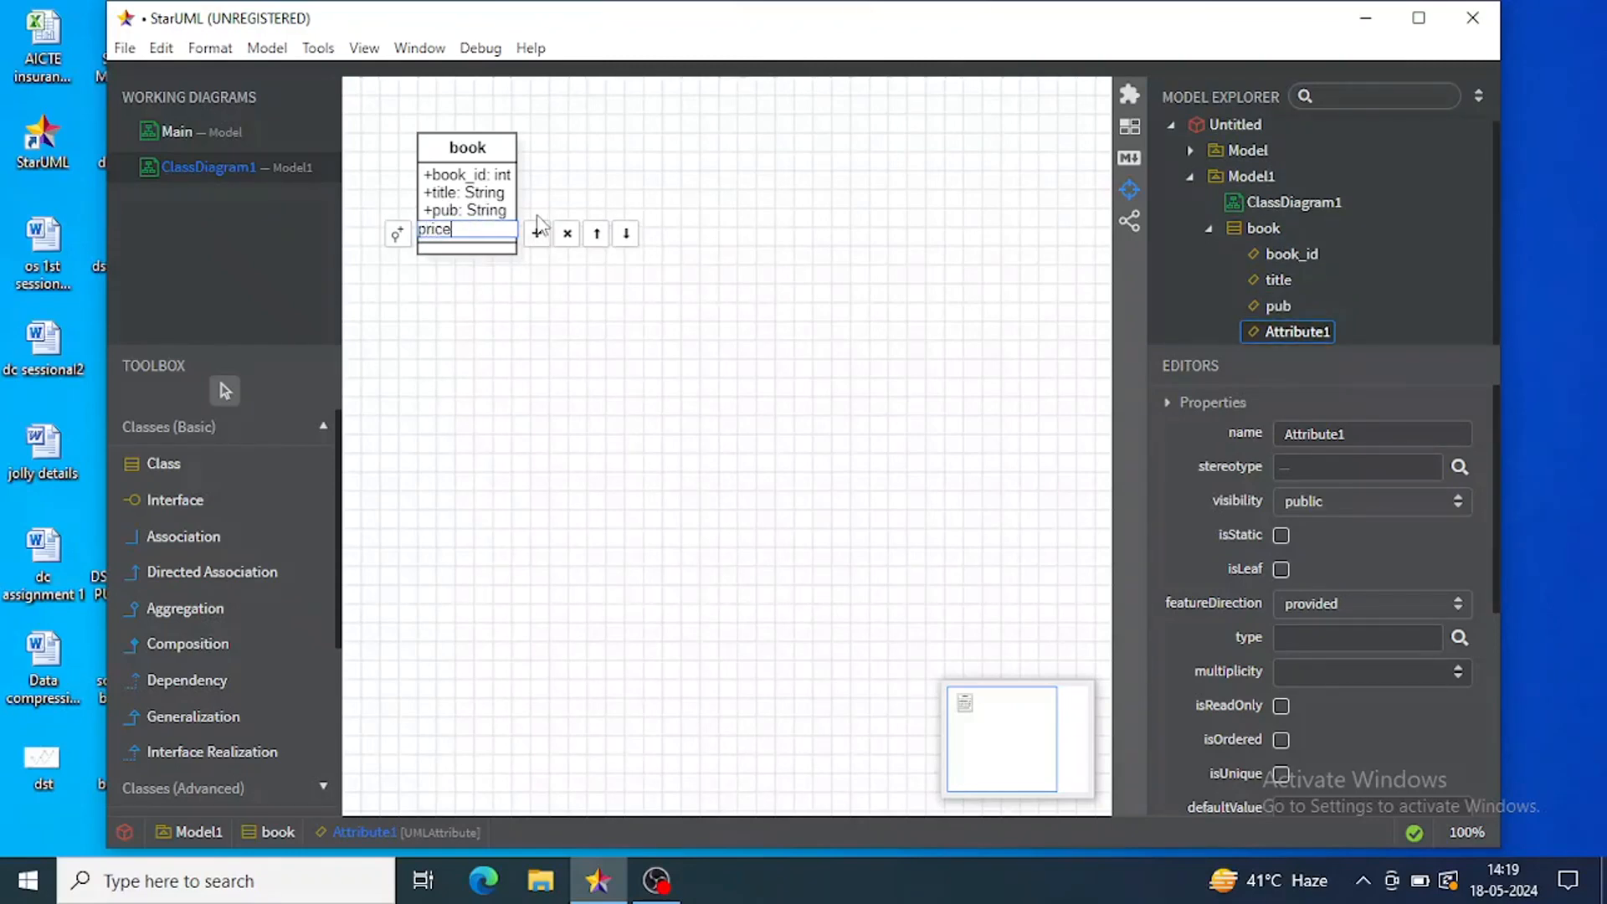
text(:int)
- Add the operation addbook() to the book class
double_click(441, 259)
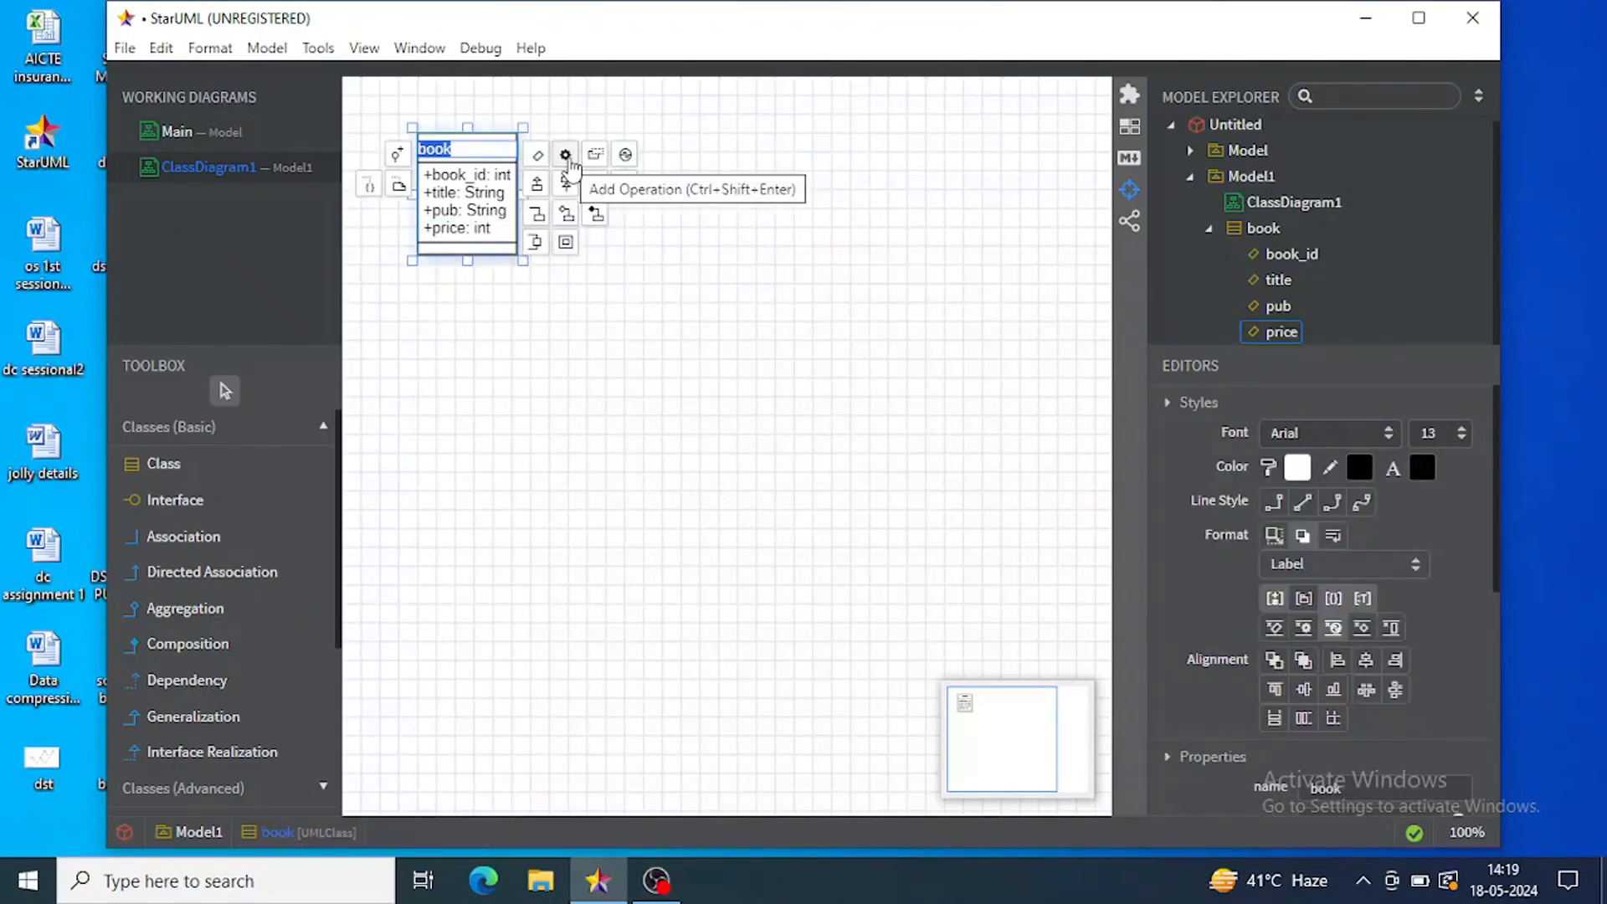
click(568, 162)
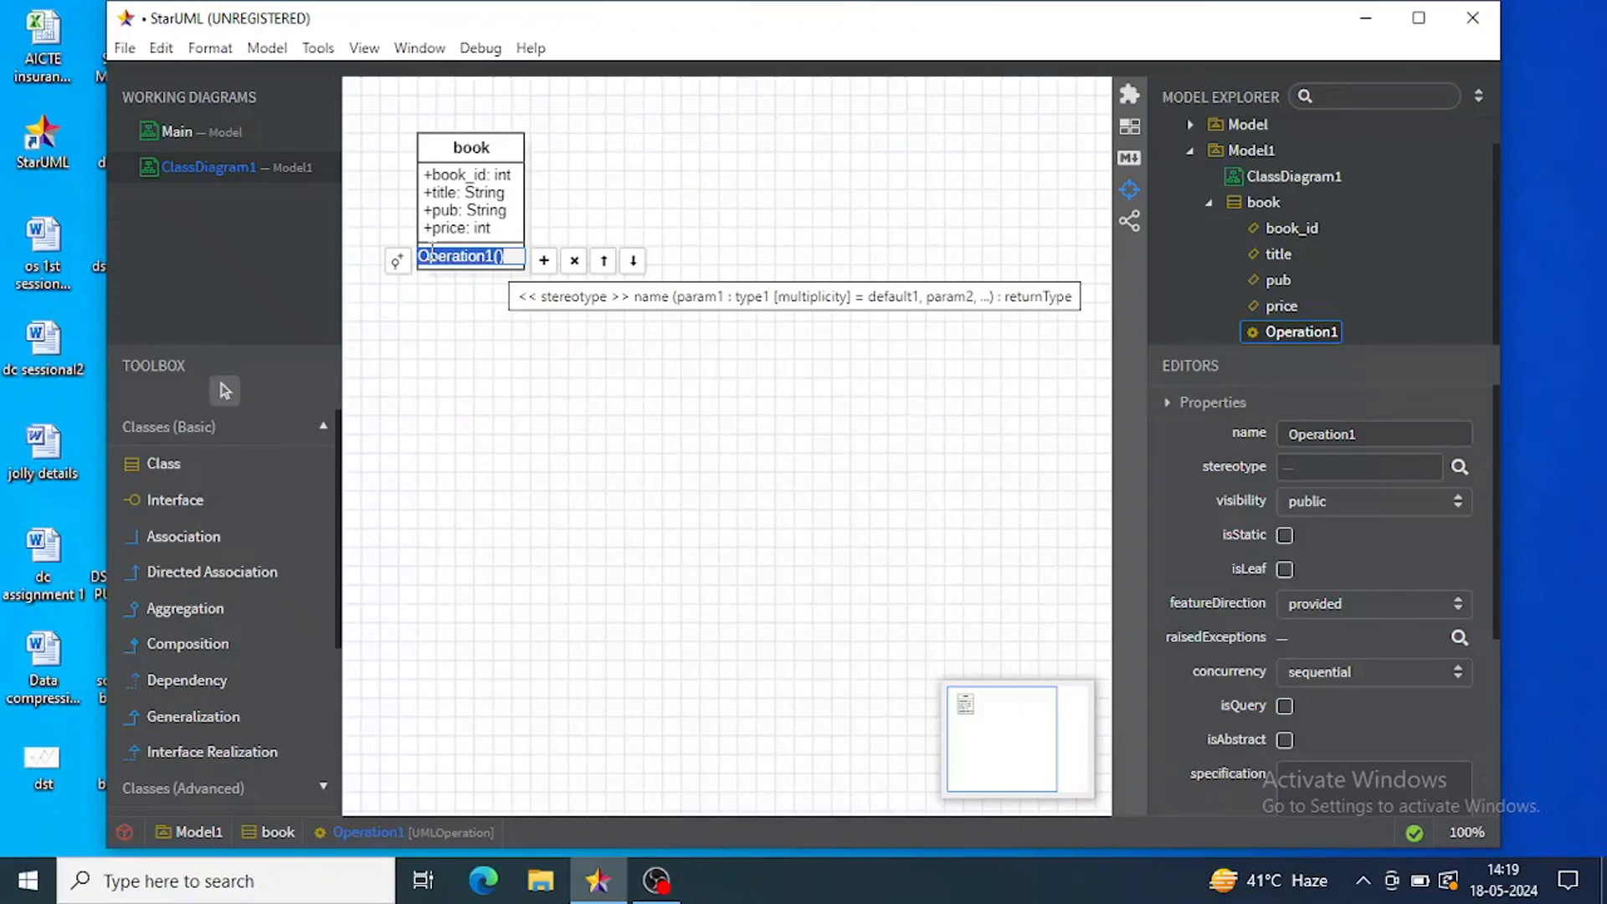
text(addb)
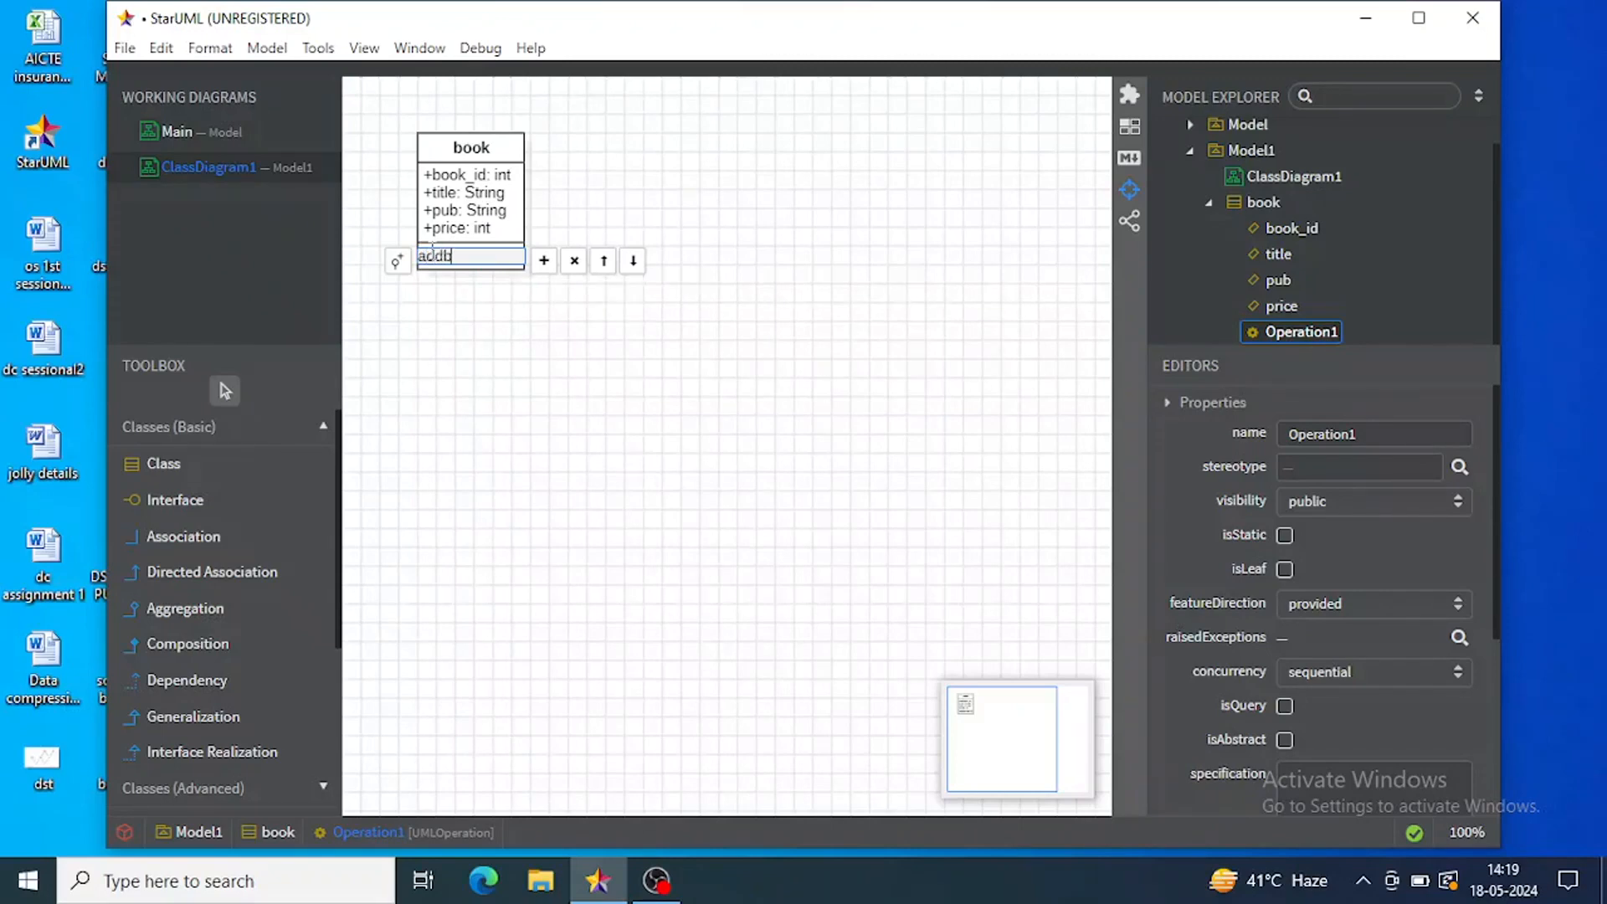
text(ook())
key(Return)
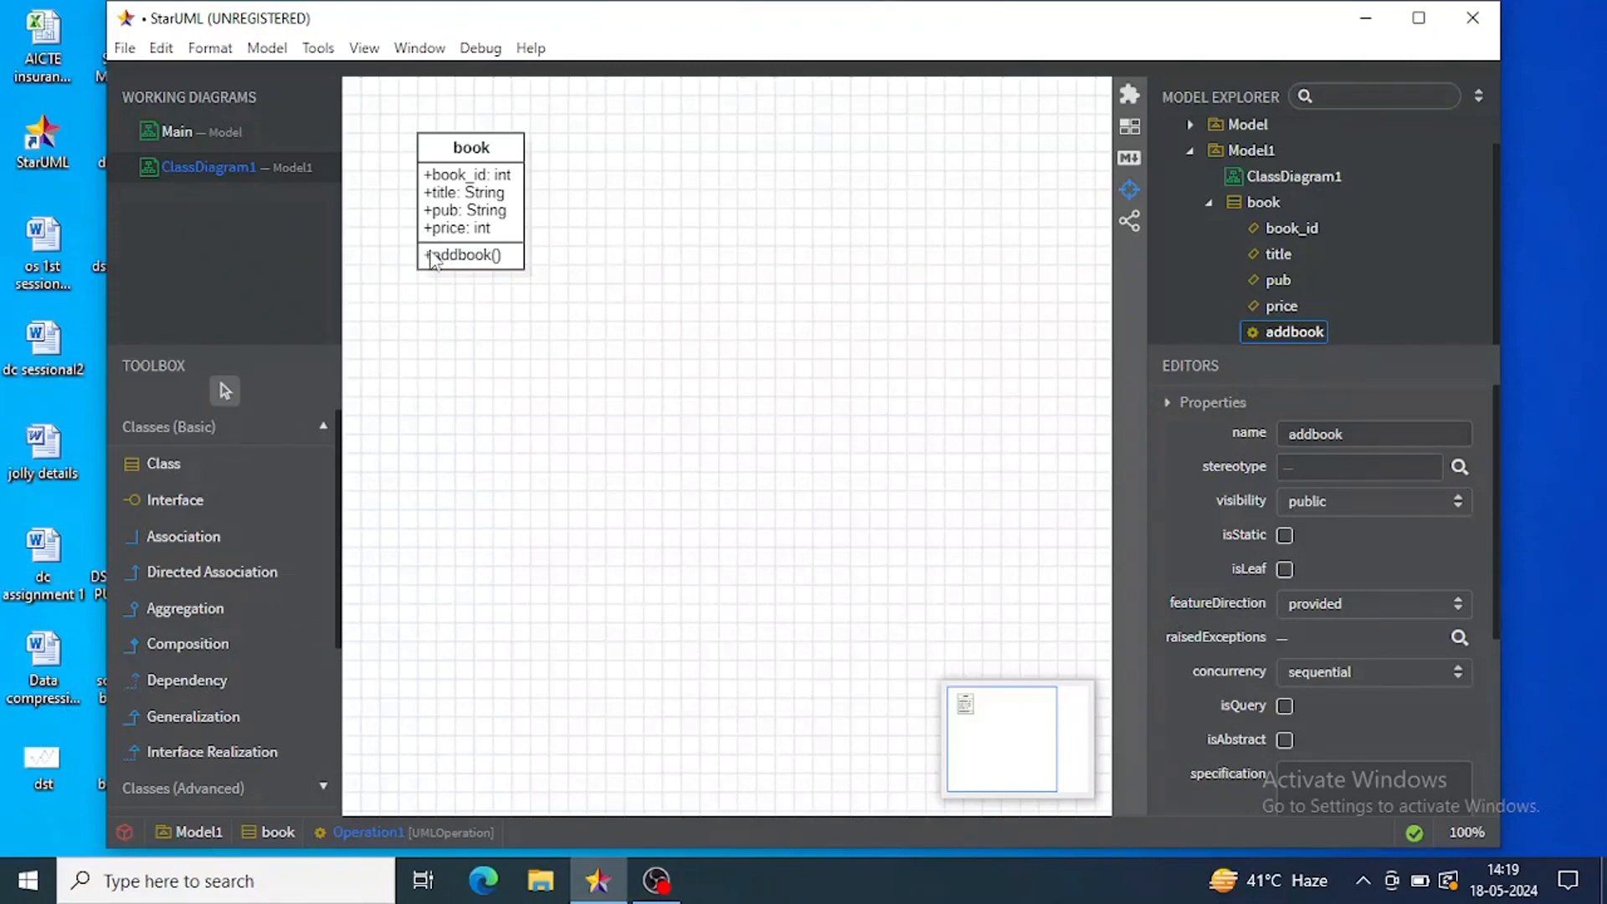
- Add the operation removebook() below addbook() in the book class
double_click(433, 258)
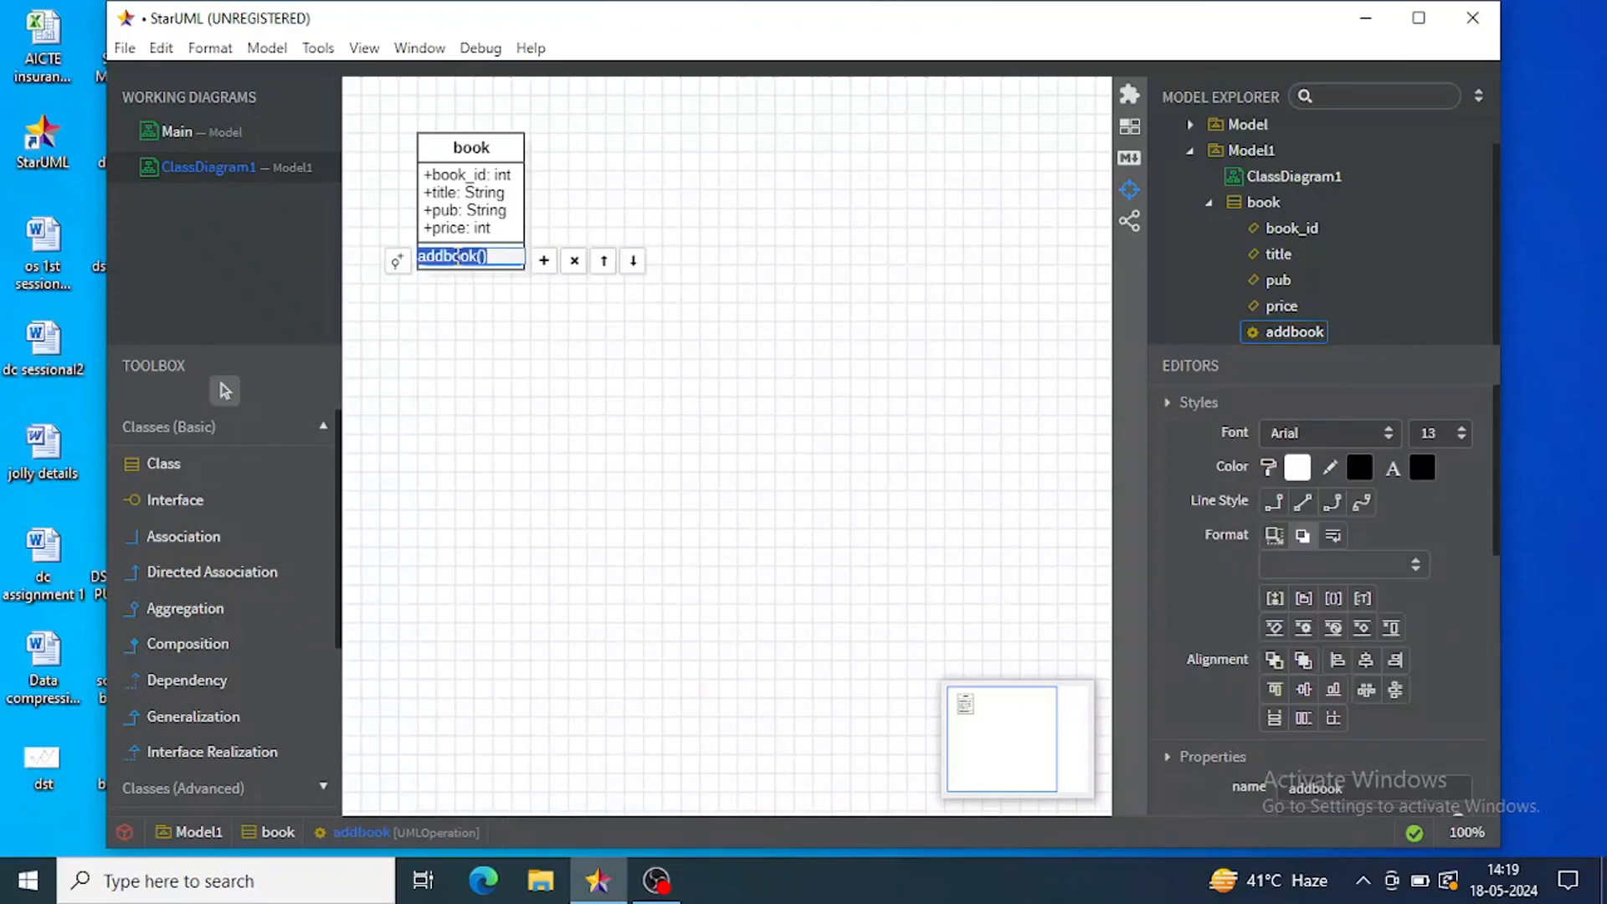
click(544, 264)
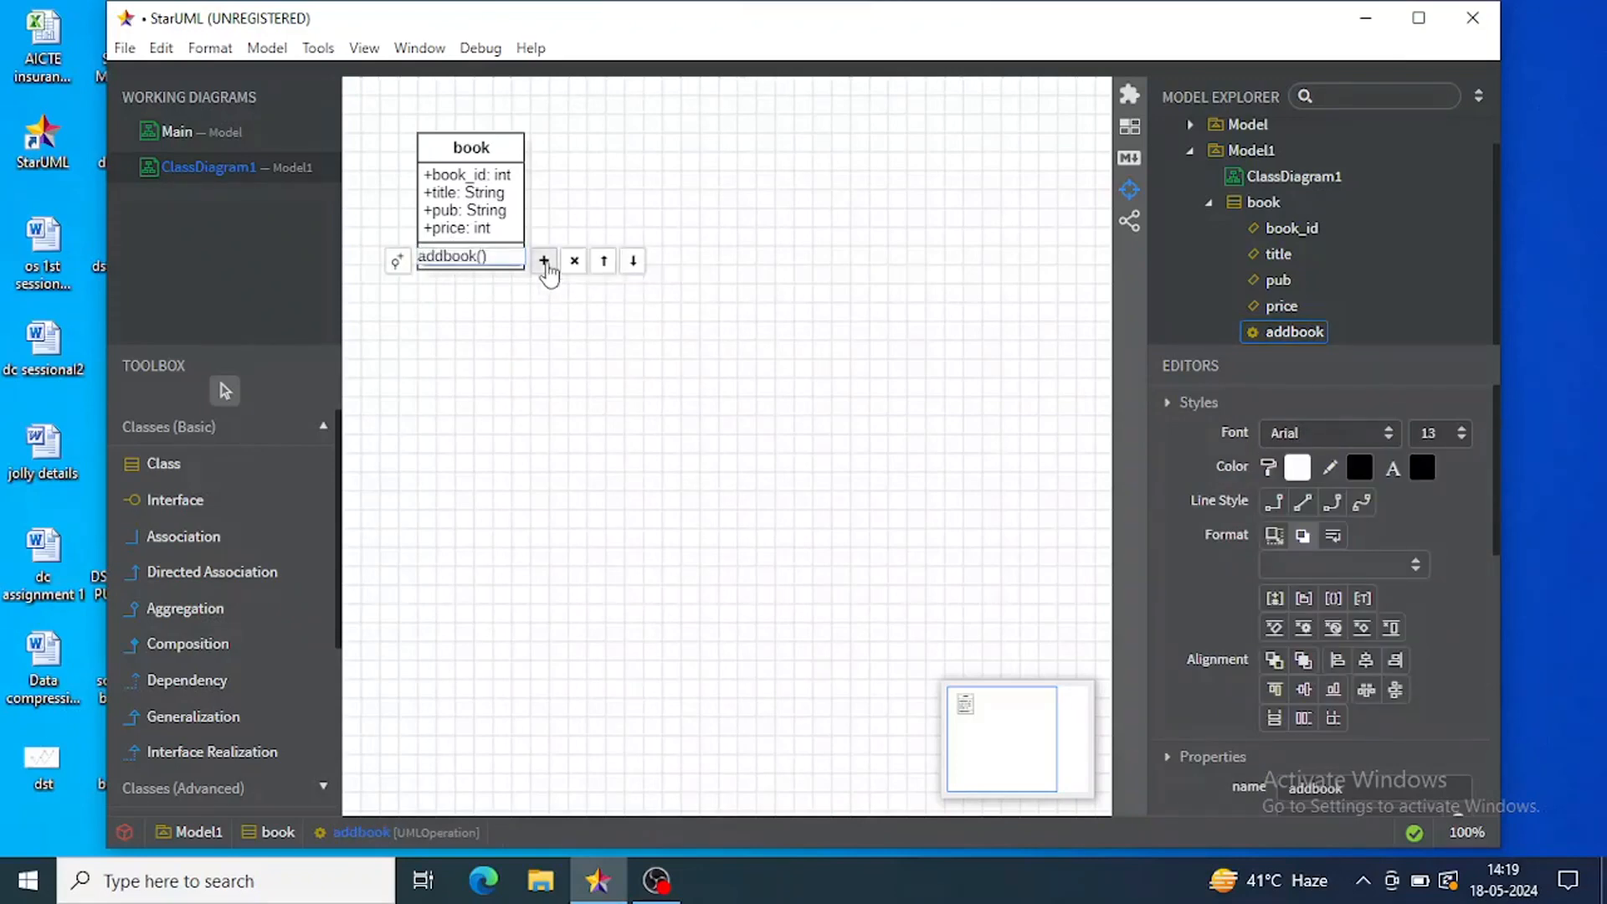
text(rem)
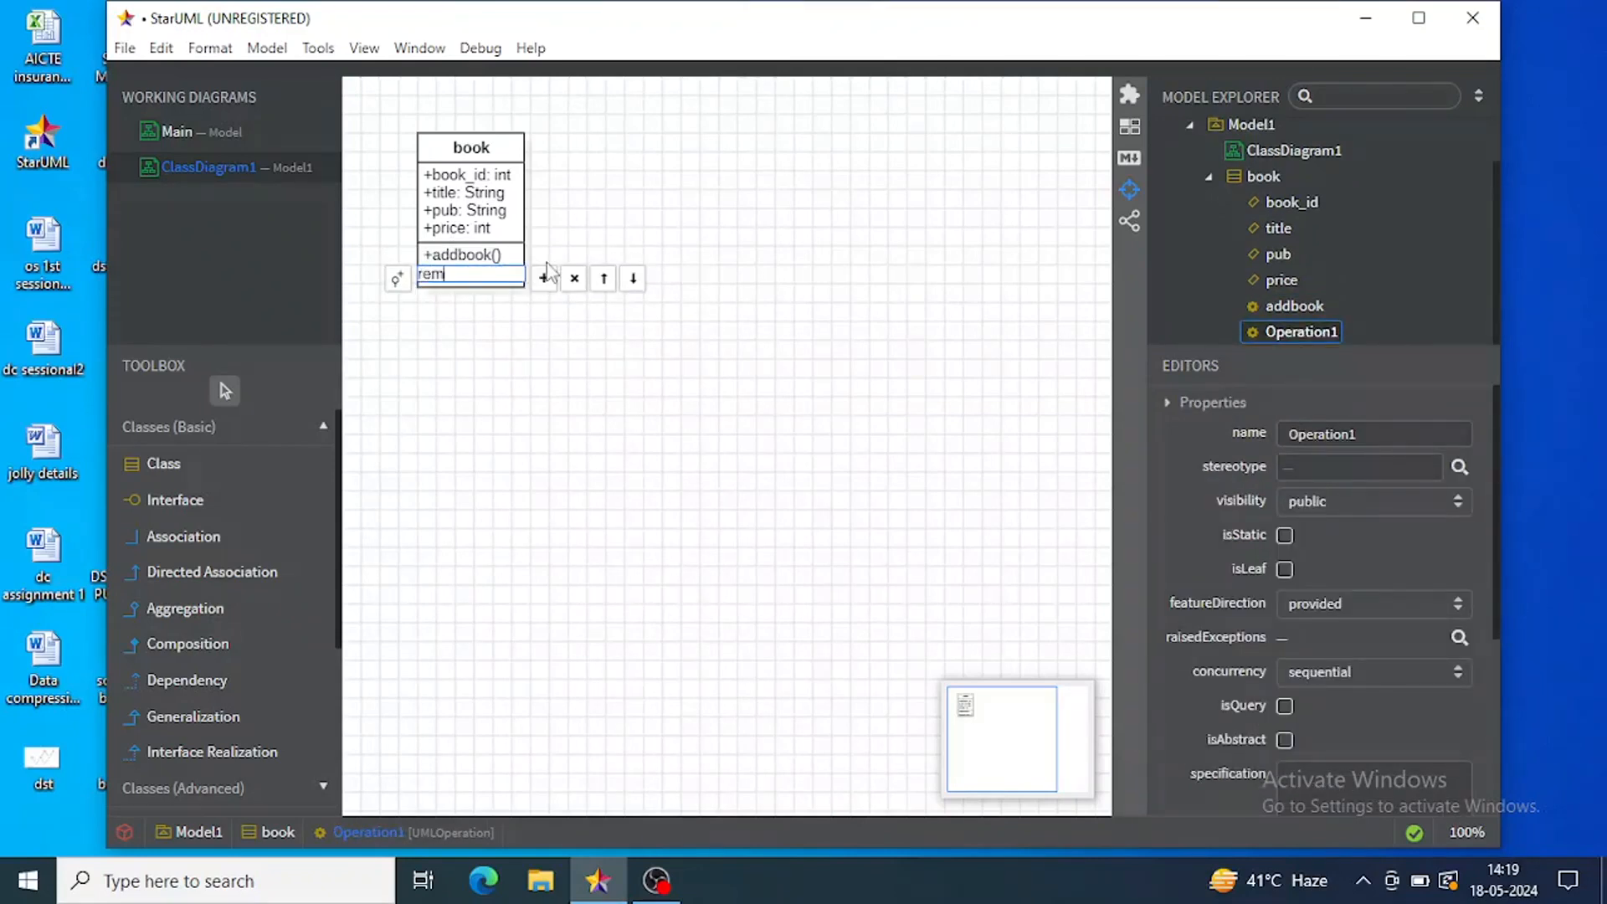
text(ovebo)
text(k)
key(BackSpace)
text(o())
key(Left)
key(Left)
text(k)
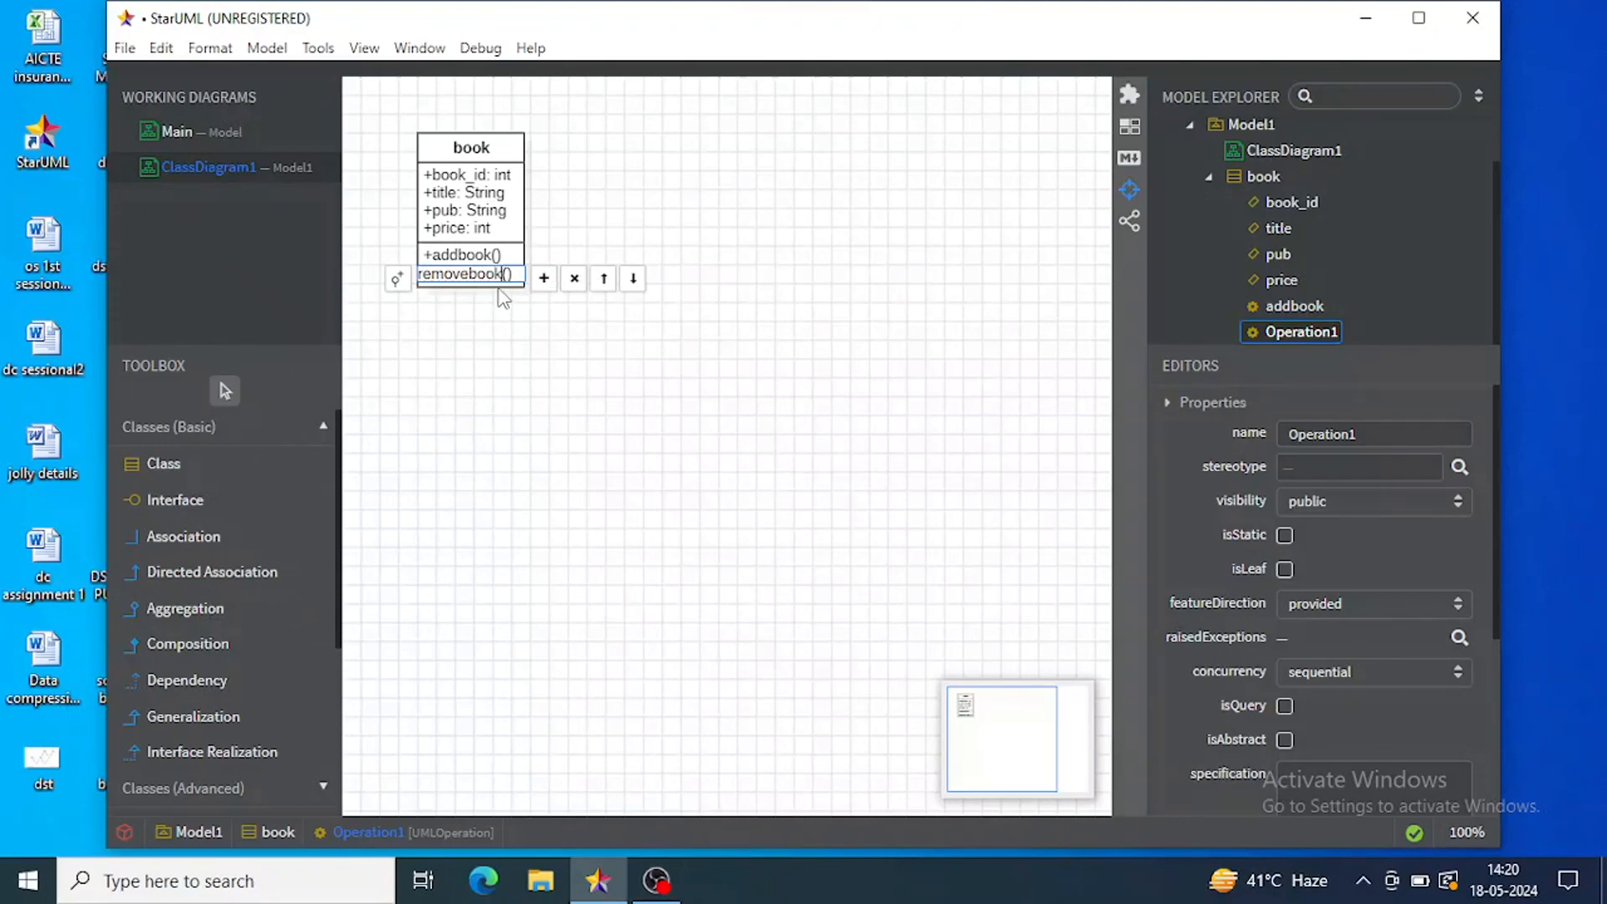
- Add the operation updateStatus below removebook() in the book class
click(544, 285)
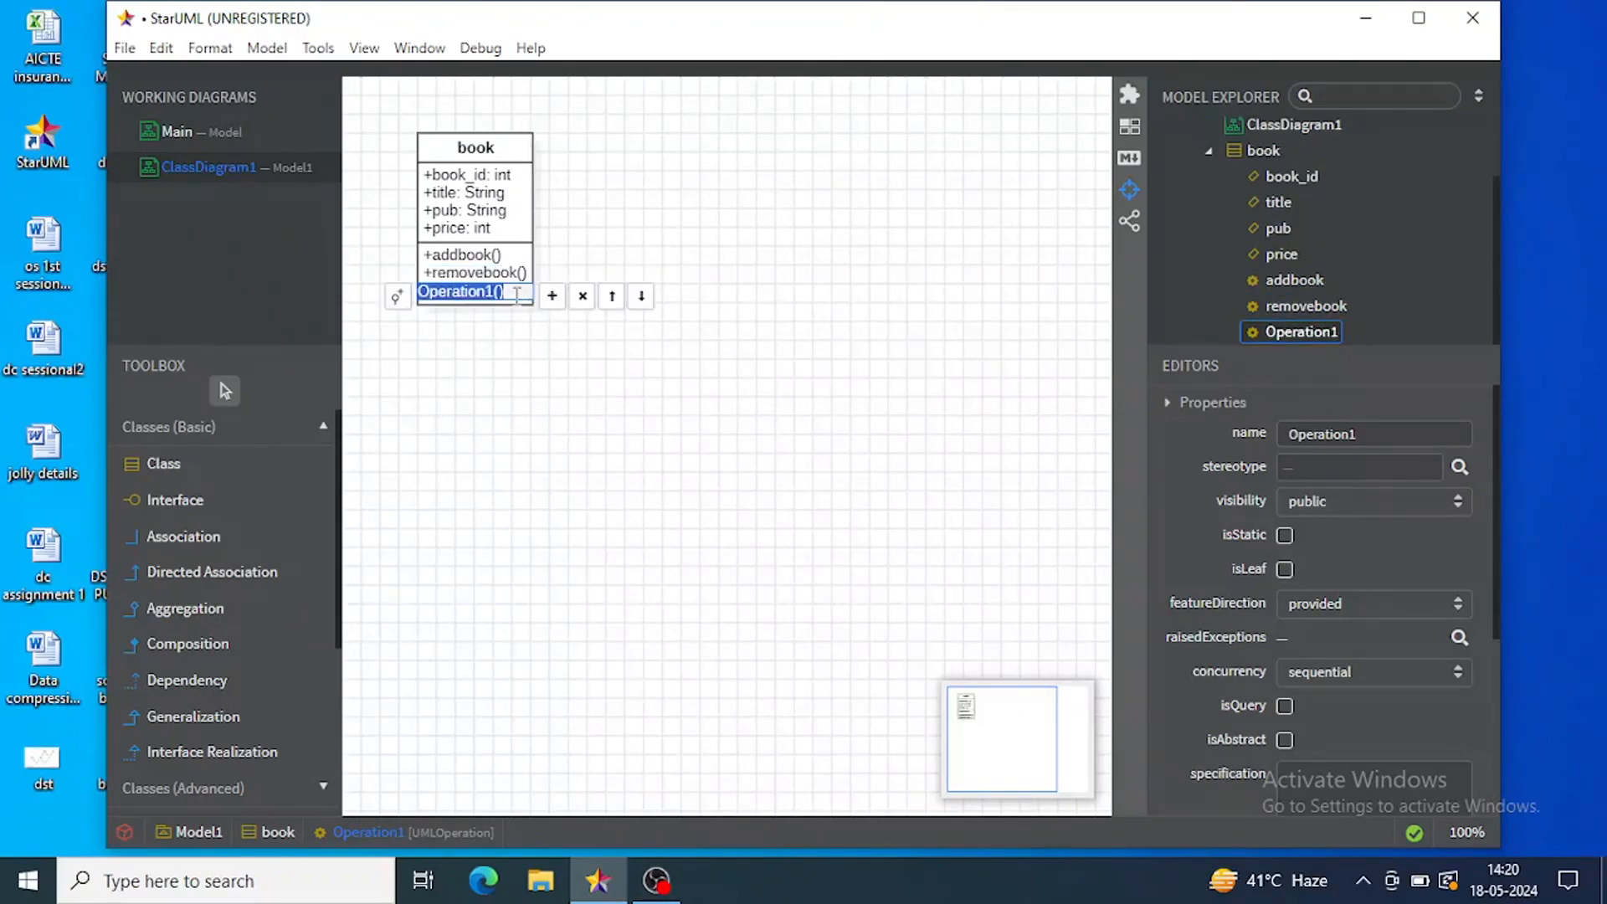
text(upd)
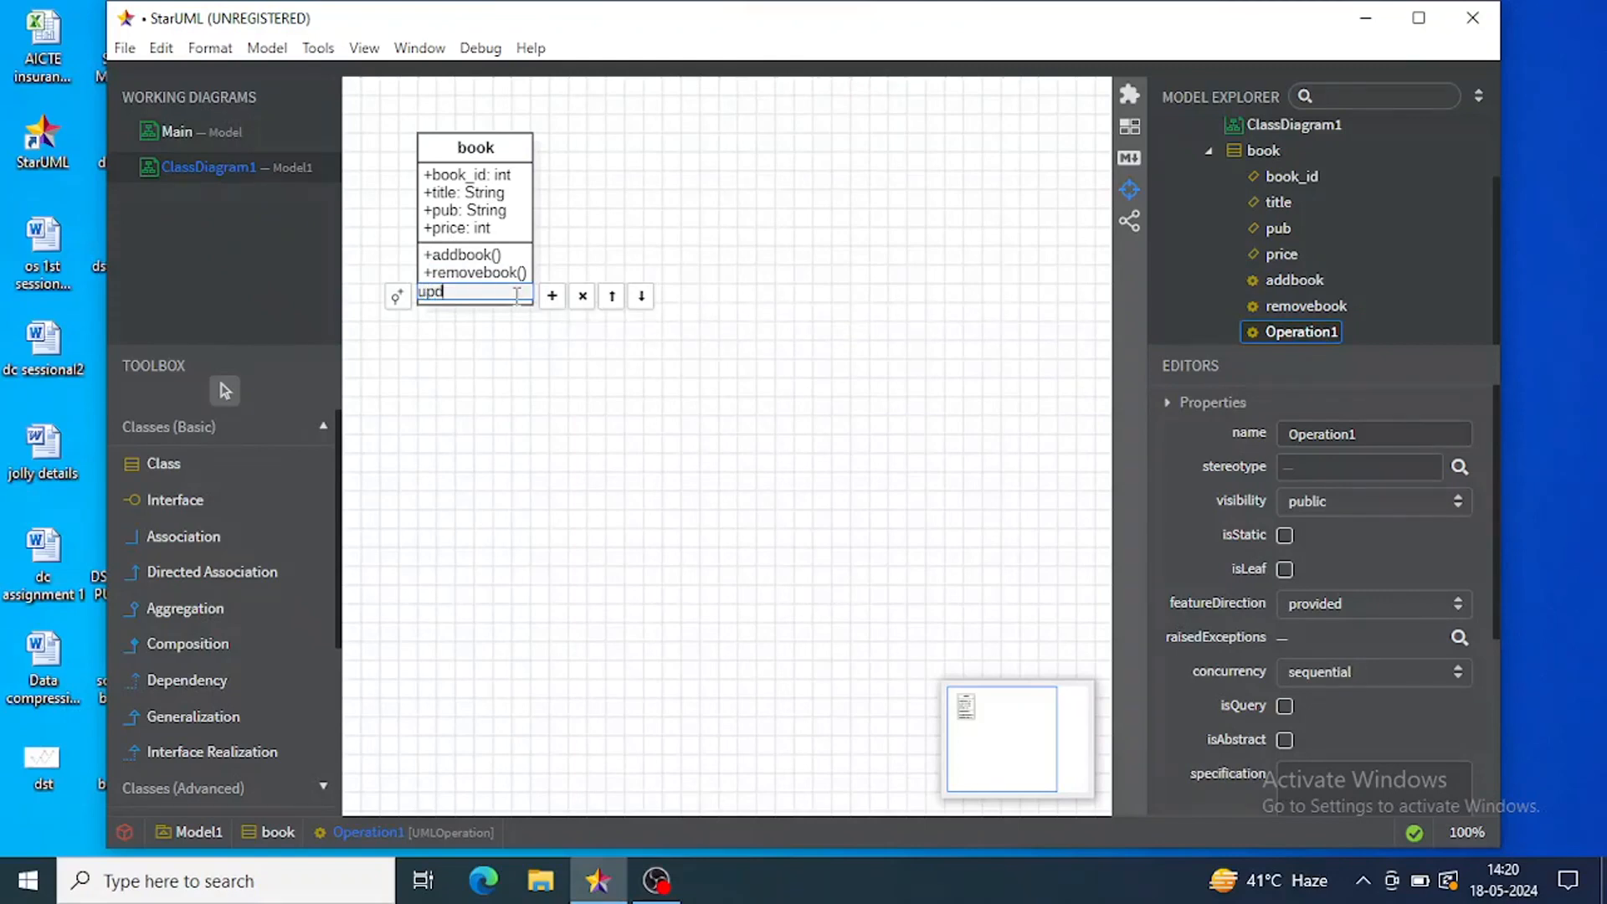
text(ateStatus)
- Set the visibility of the book_id attribute in the book class to private
click(427, 181)
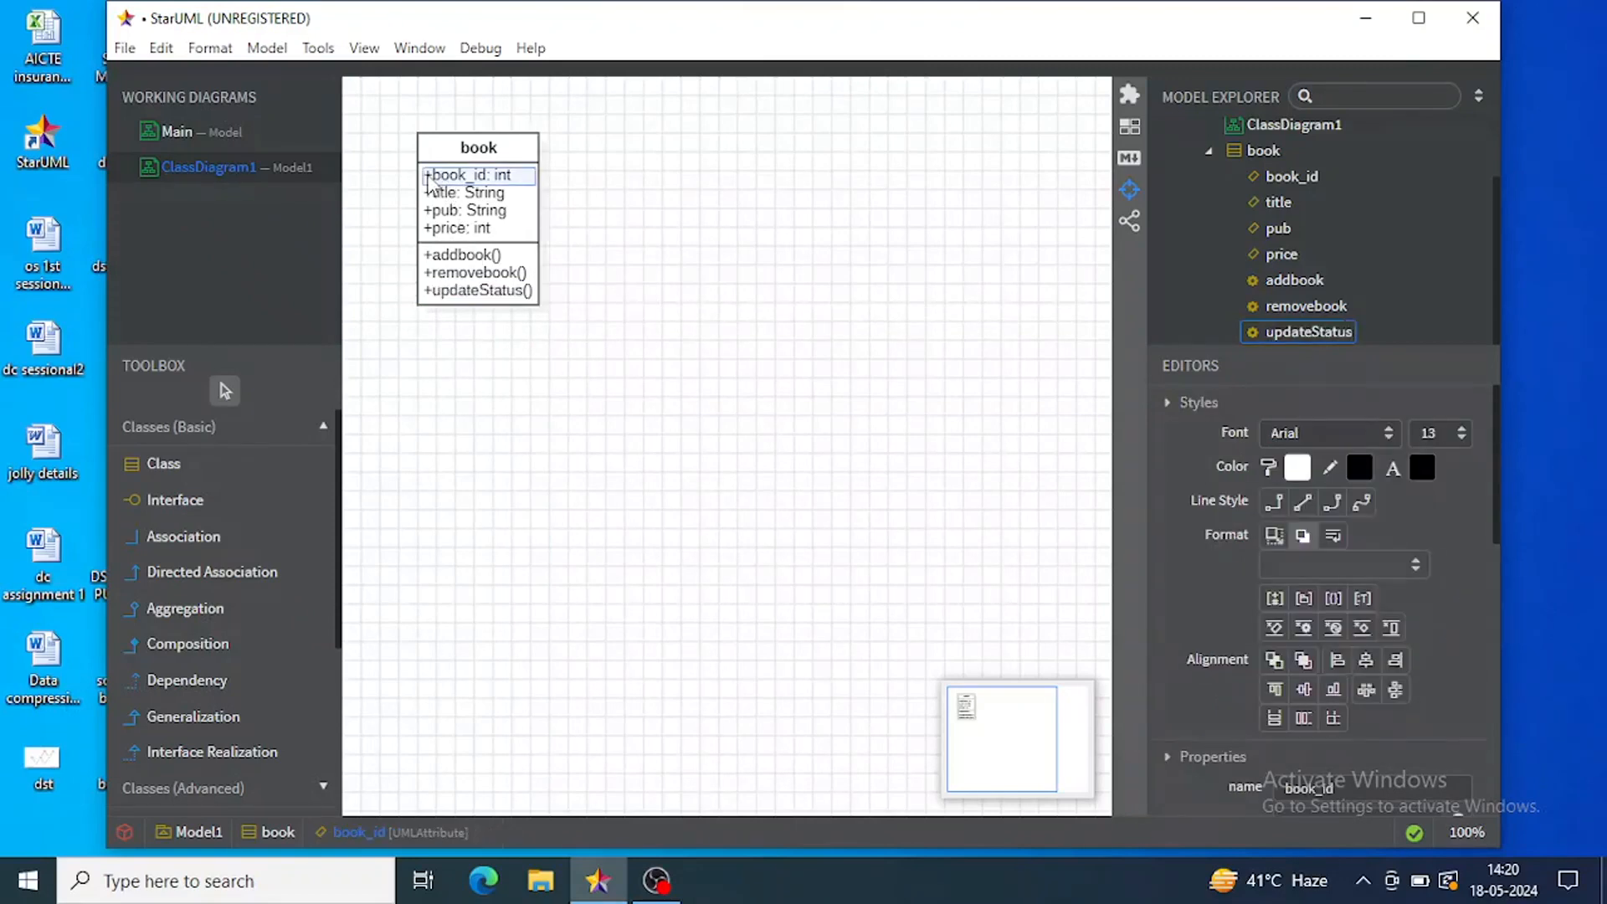
double_click(428, 182)
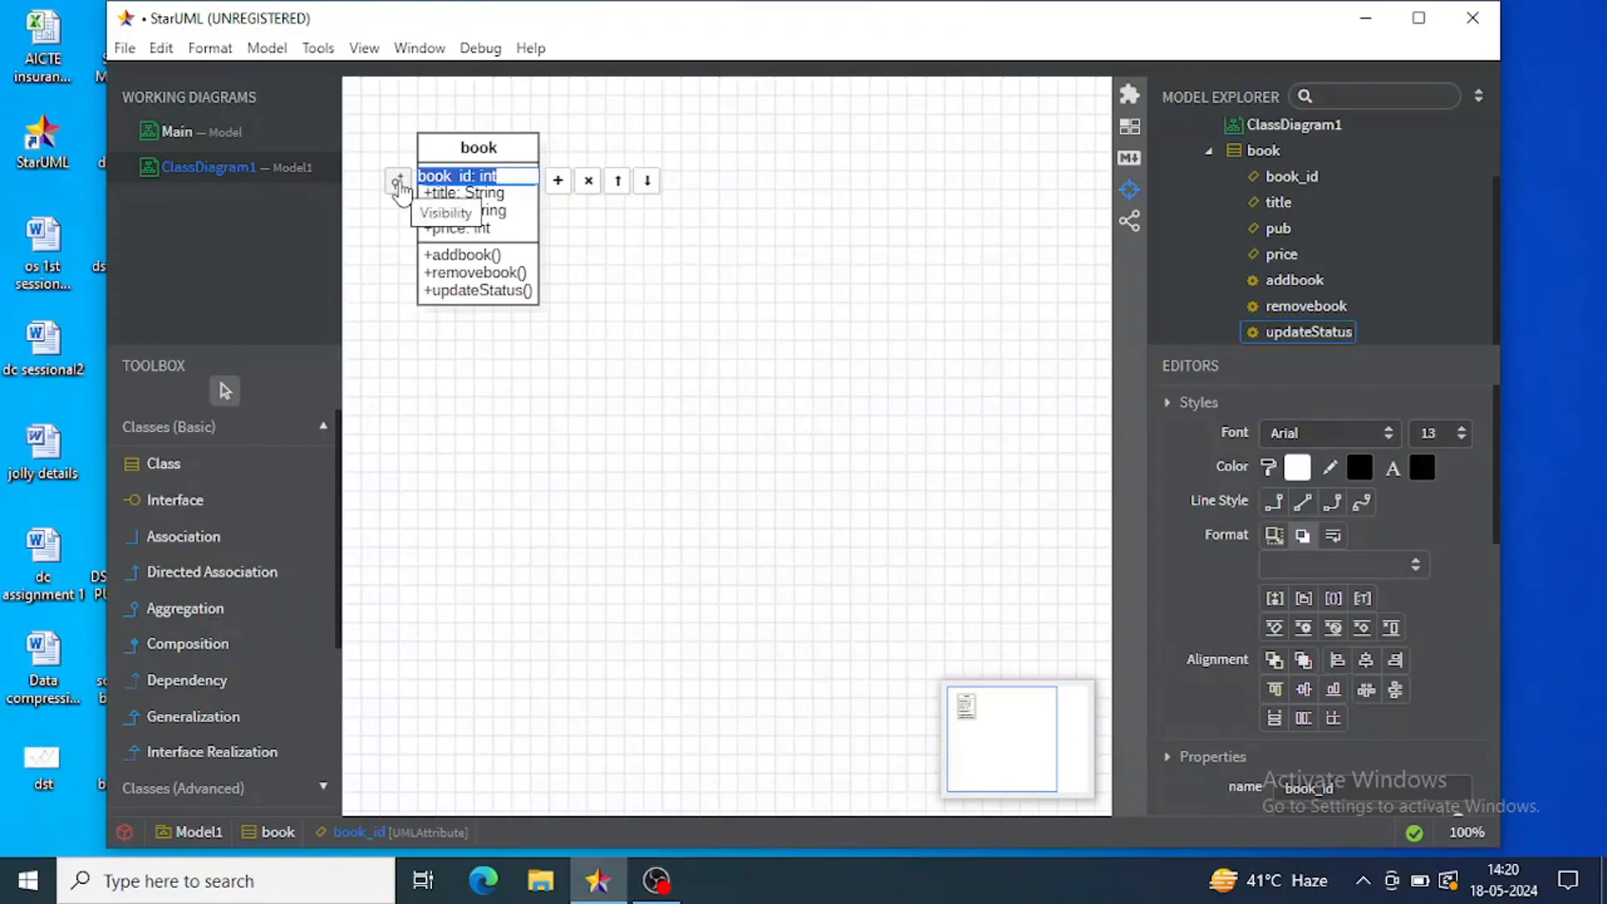
click(399, 183)
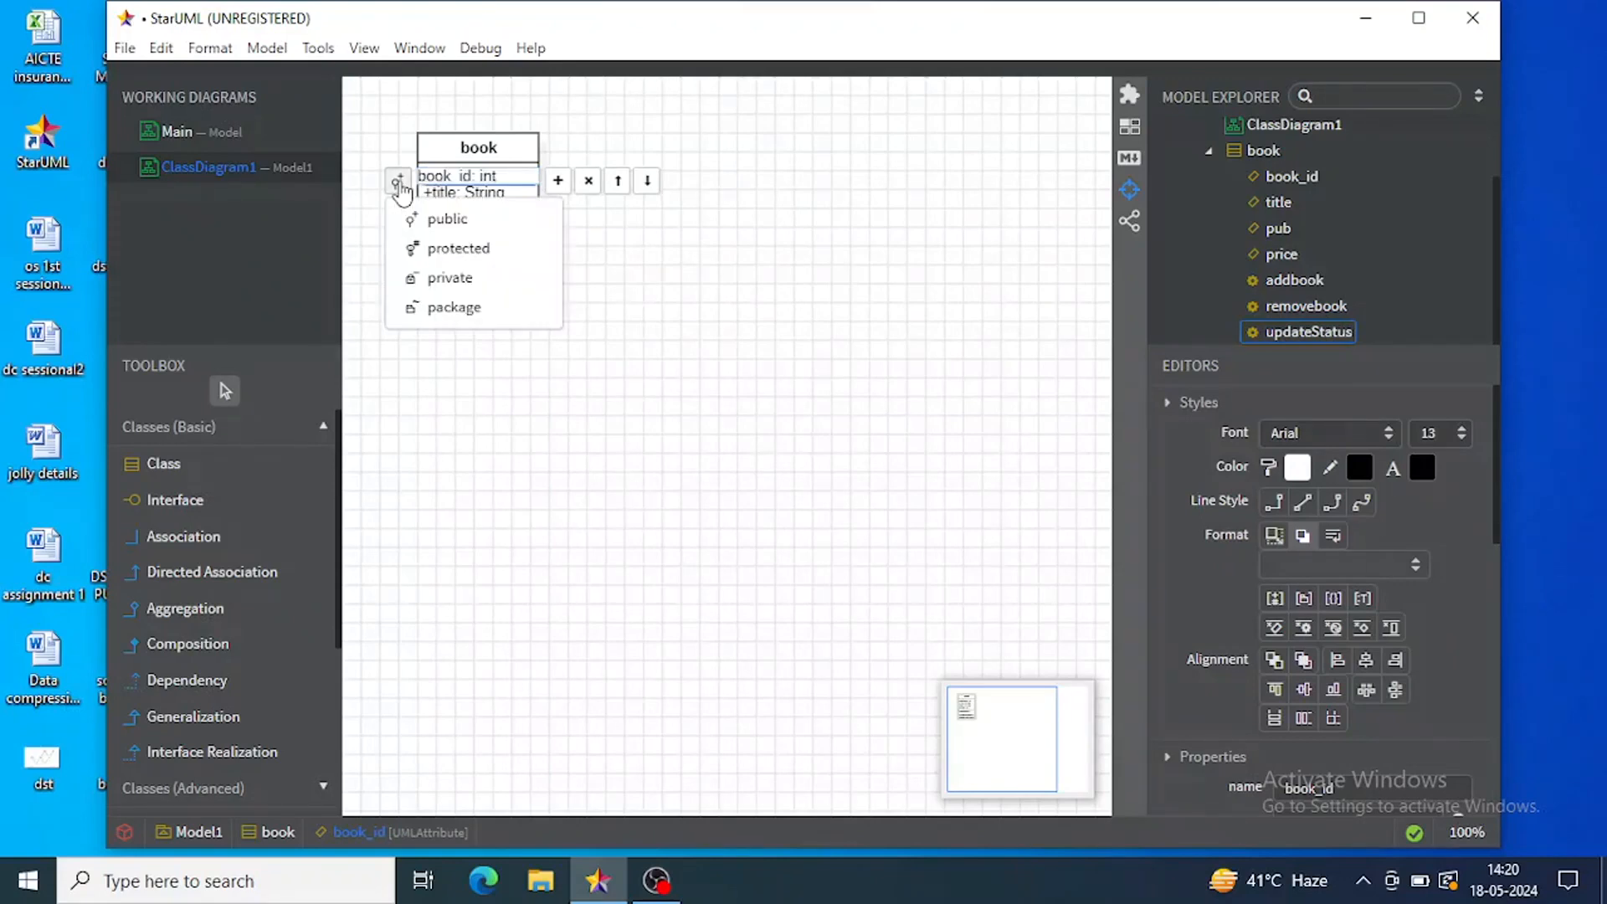
click(446, 280)
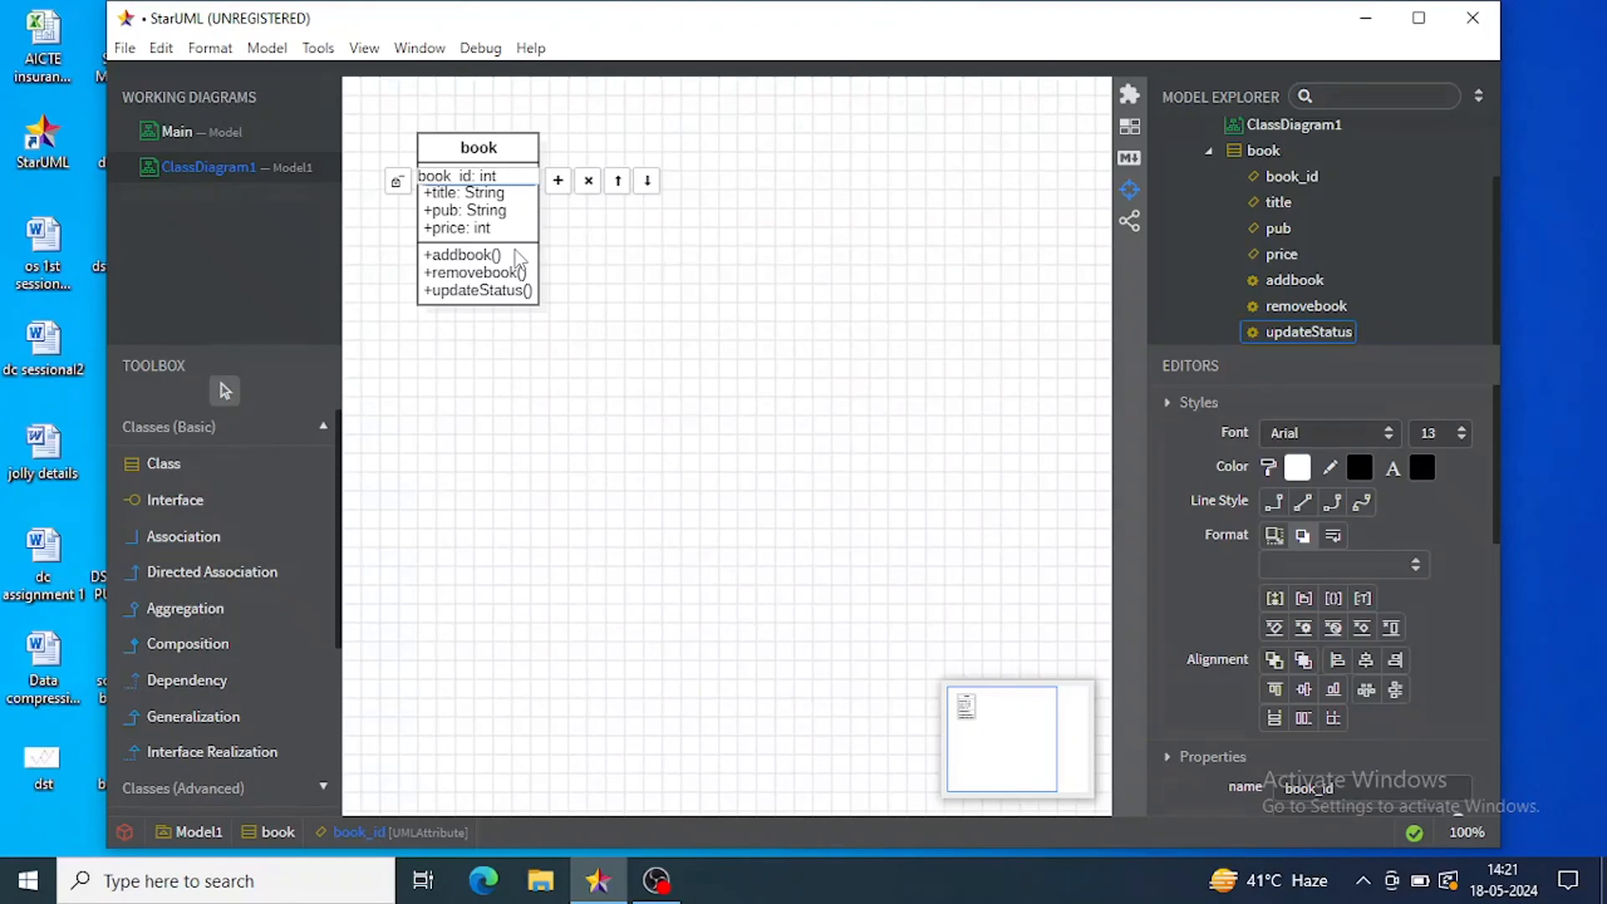
- Draw a second class to the right of the book class and name it librarian
click(203, 466)
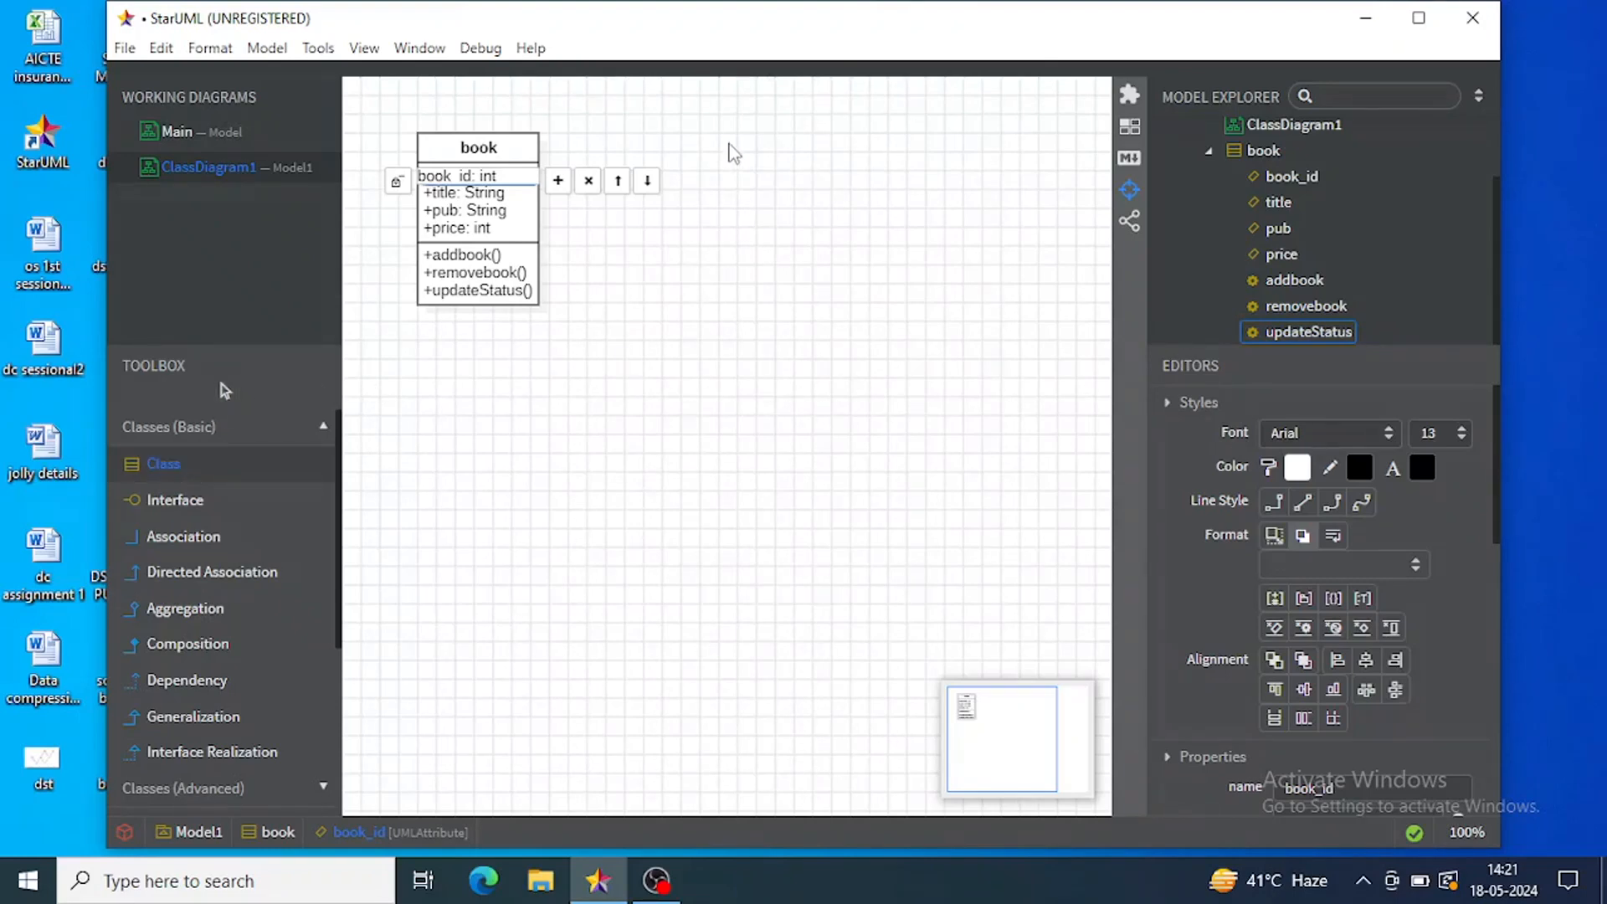
drag(728, 134, 894, 316)
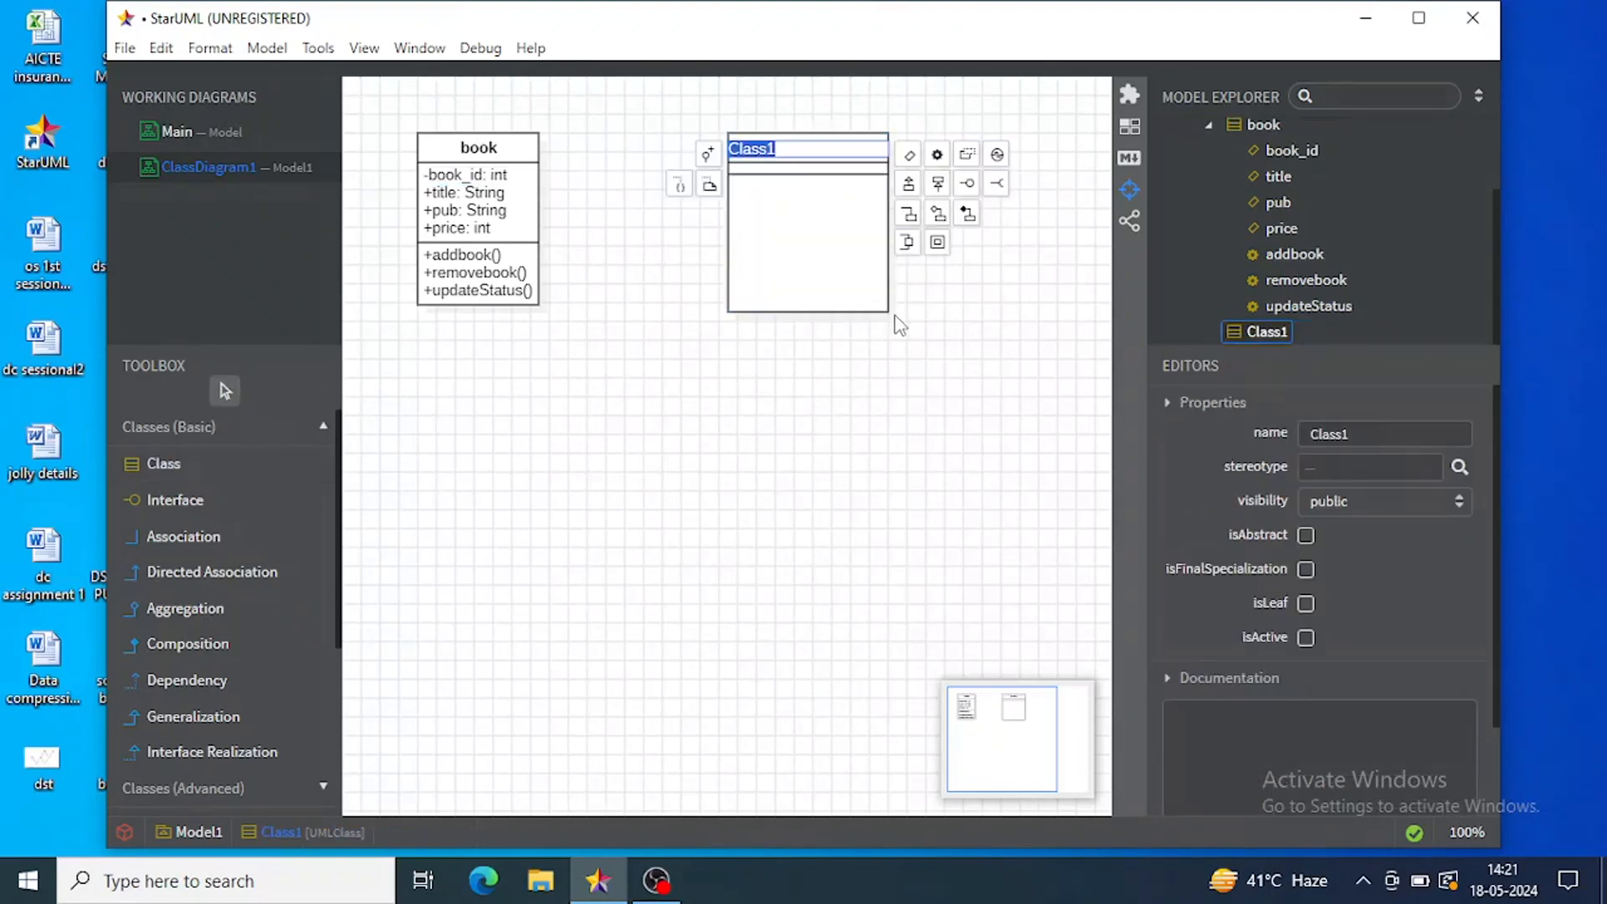
text(librarian)
key(Return)
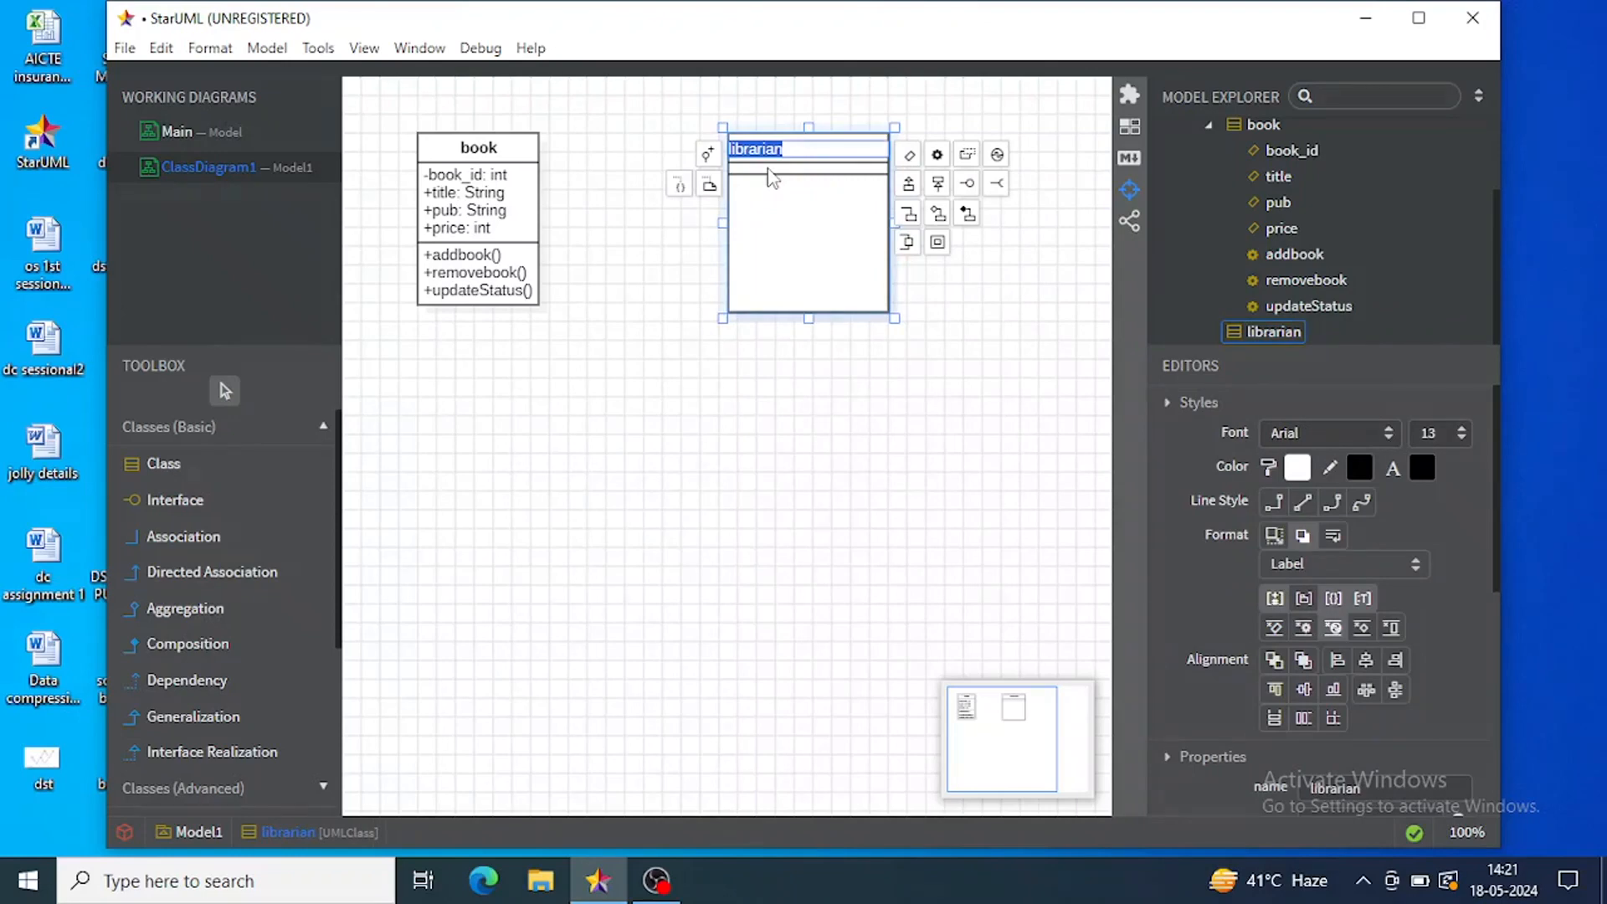
- Add the attribute name: String to the librarian class
click(907, 156)
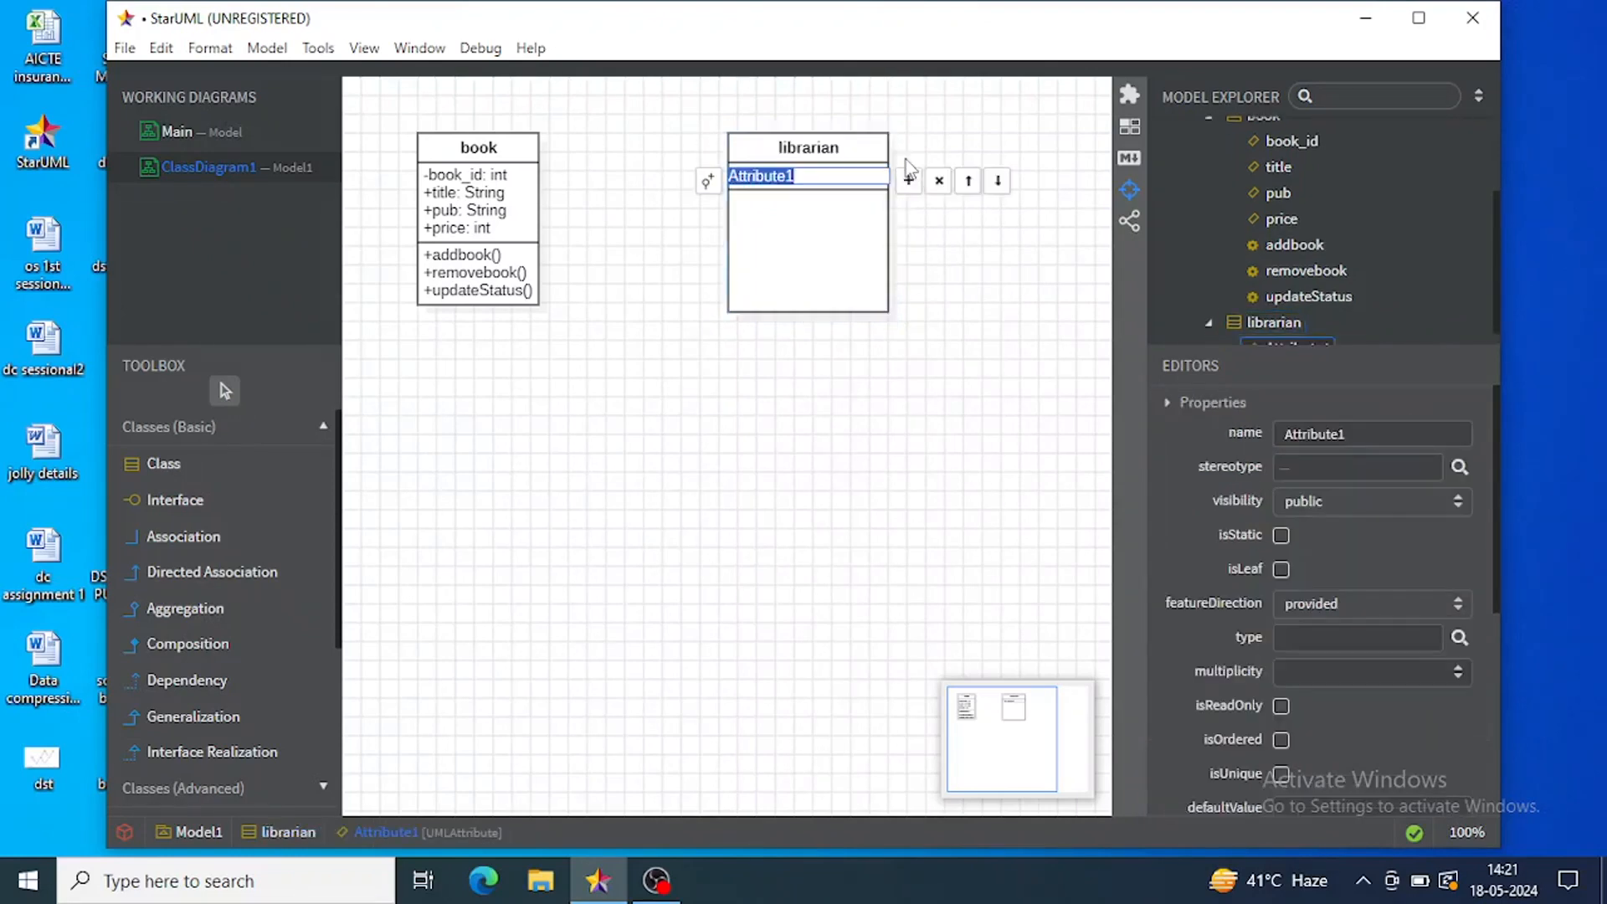
text(n)
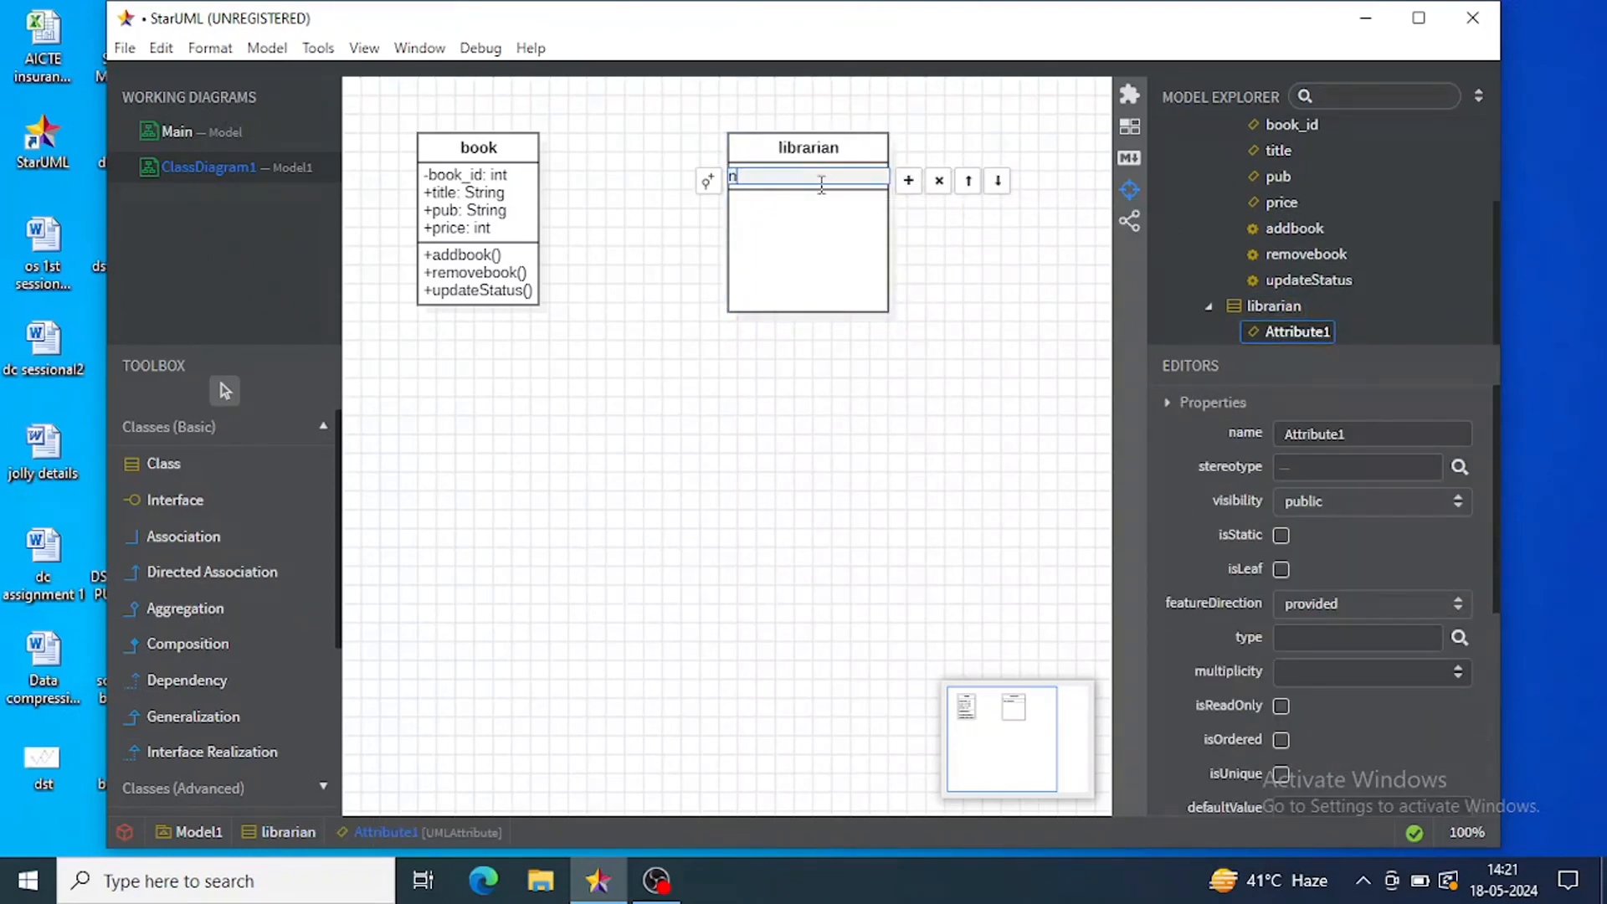
text(ame :String)
- Add the operation searchbook() to the librarian class
click(781, 245)
double_click(781, 244)
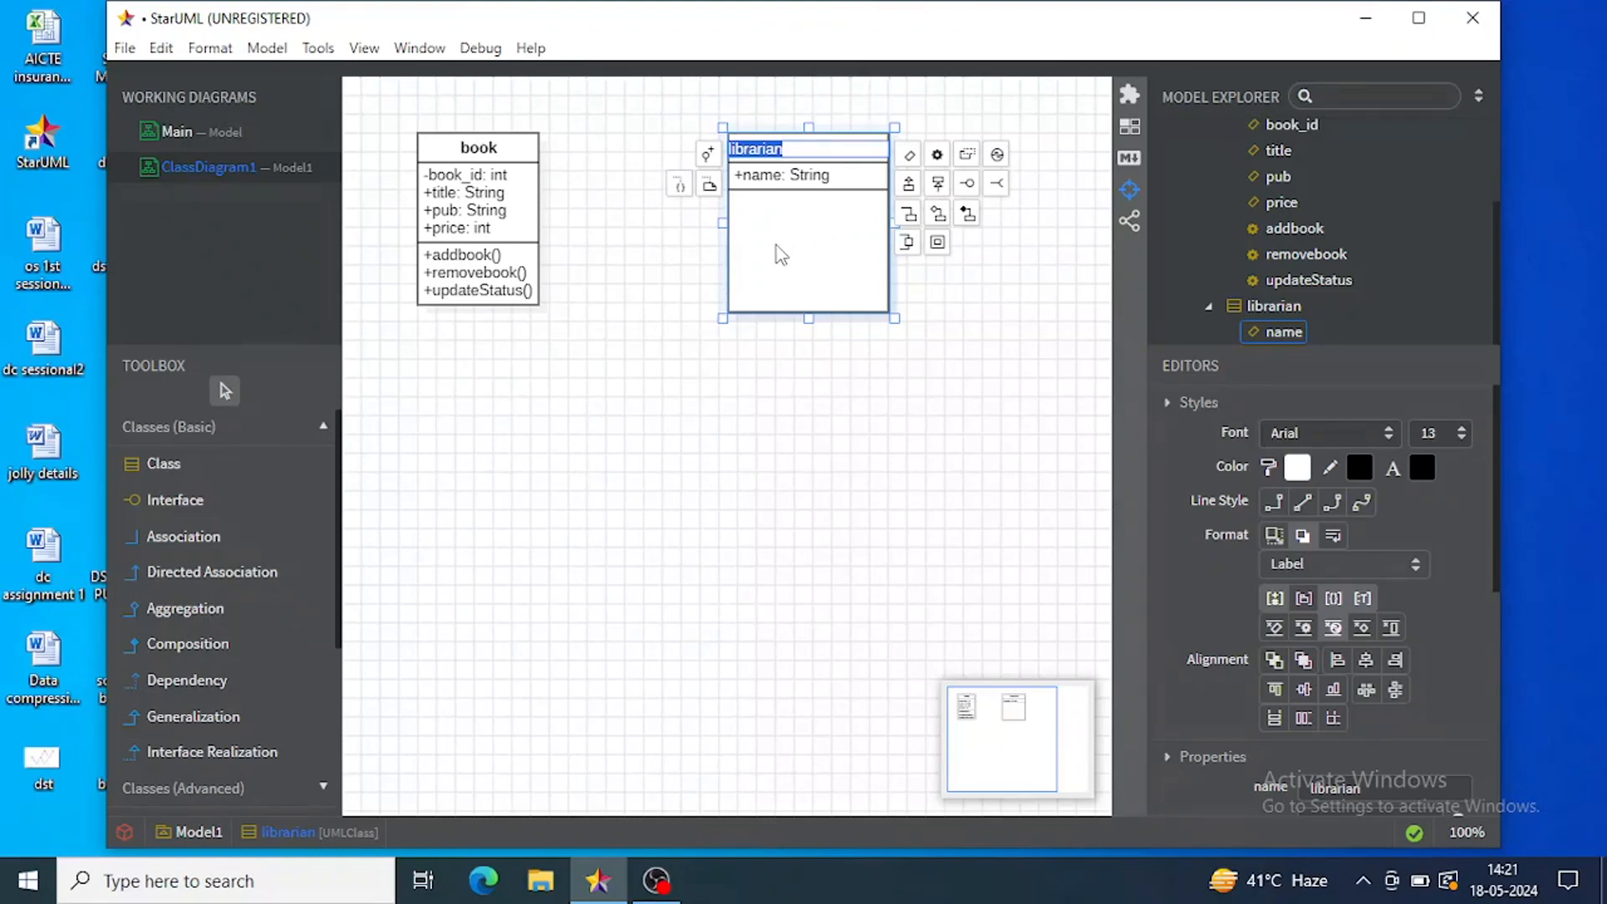
click(778, 223)
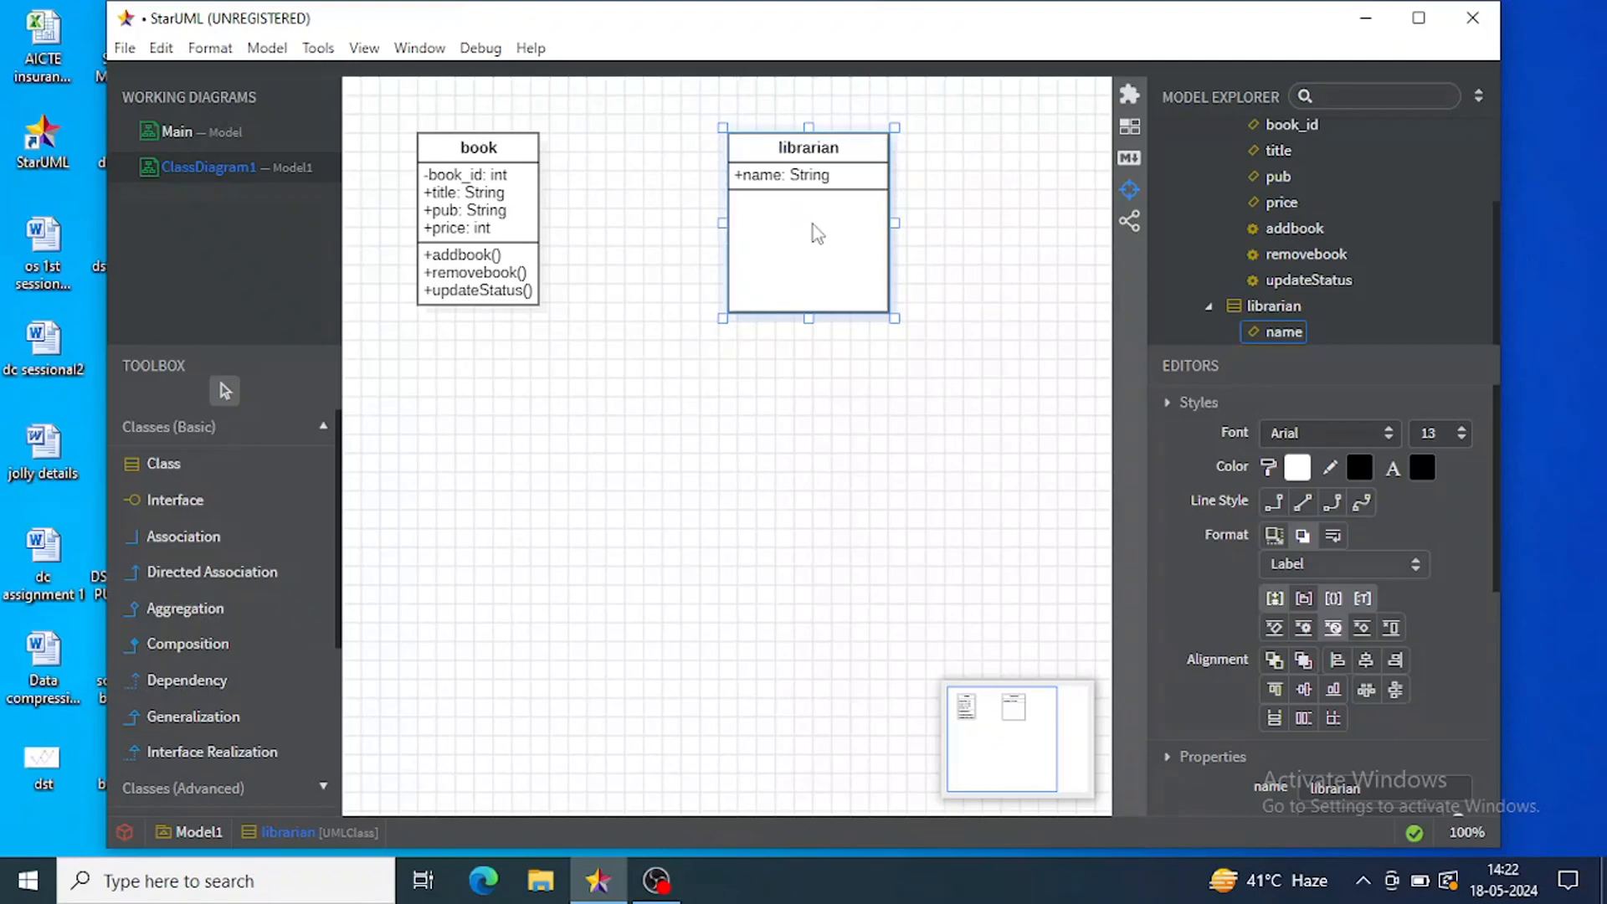
double_click(812, 224)
click(938, 156)
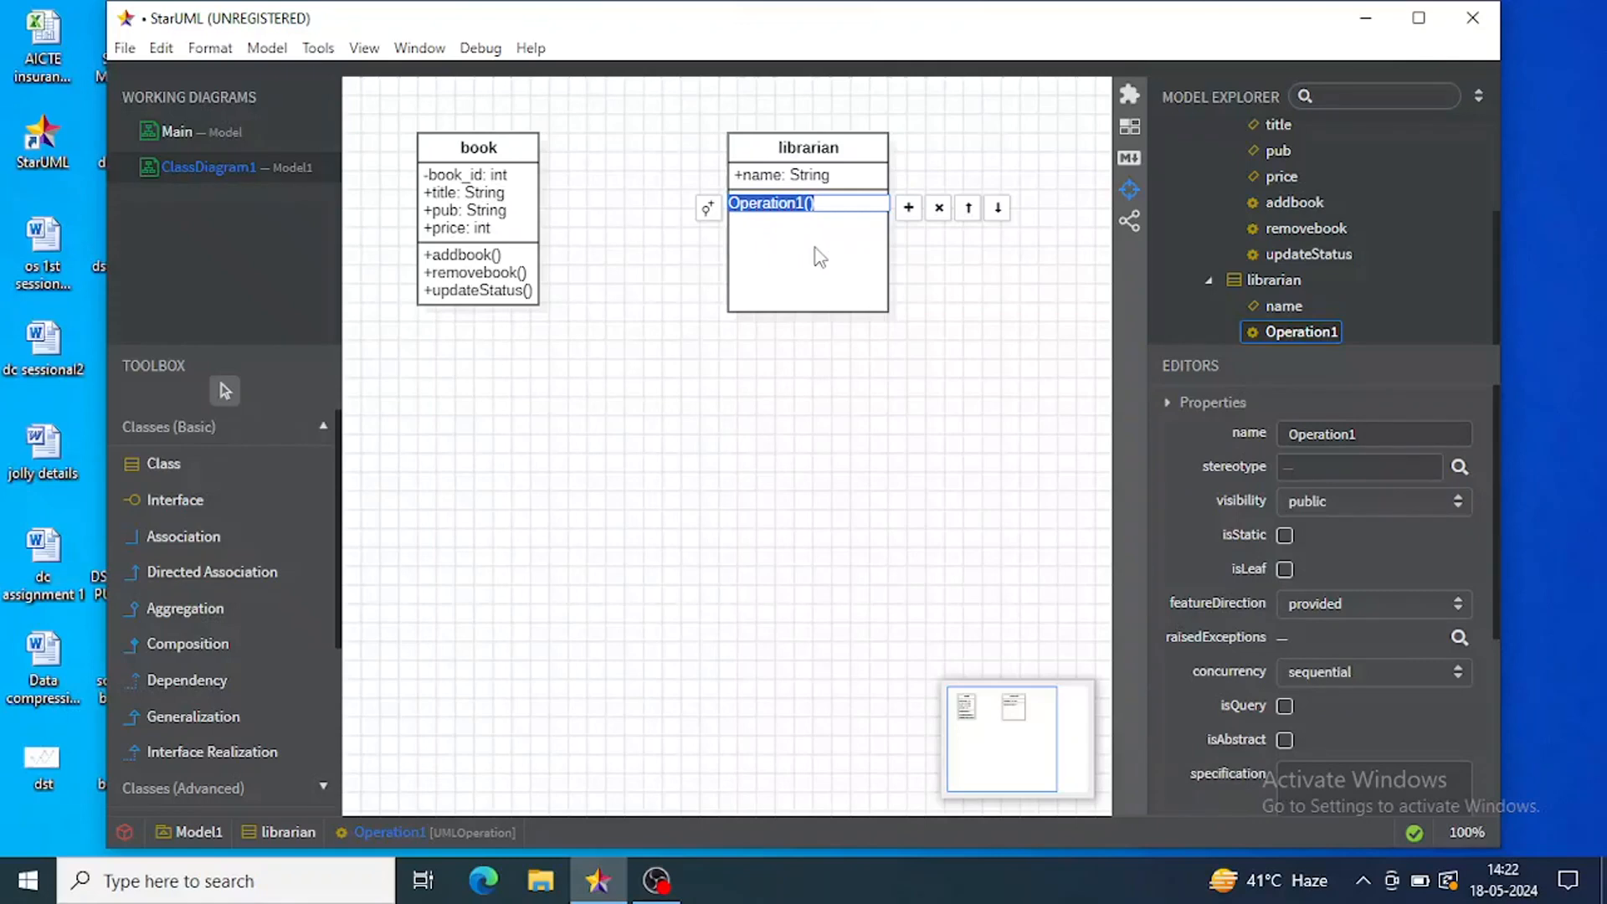
text(se)
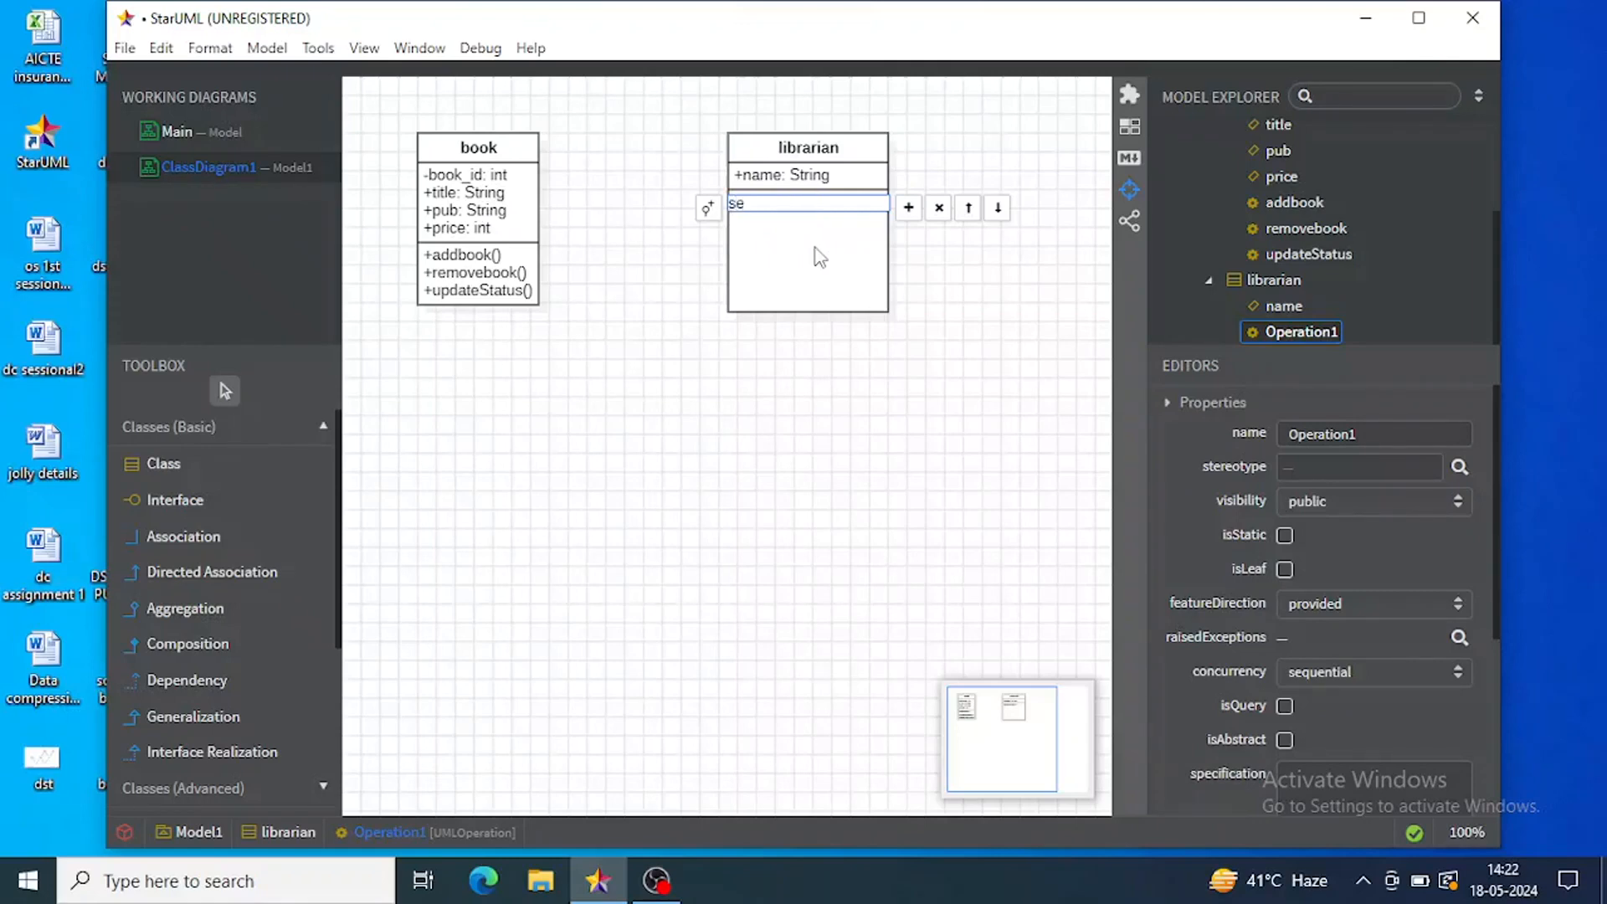
text(archbook())
- Add the operation issuebook() below searchbook() in the librarian class
click(909, 208)
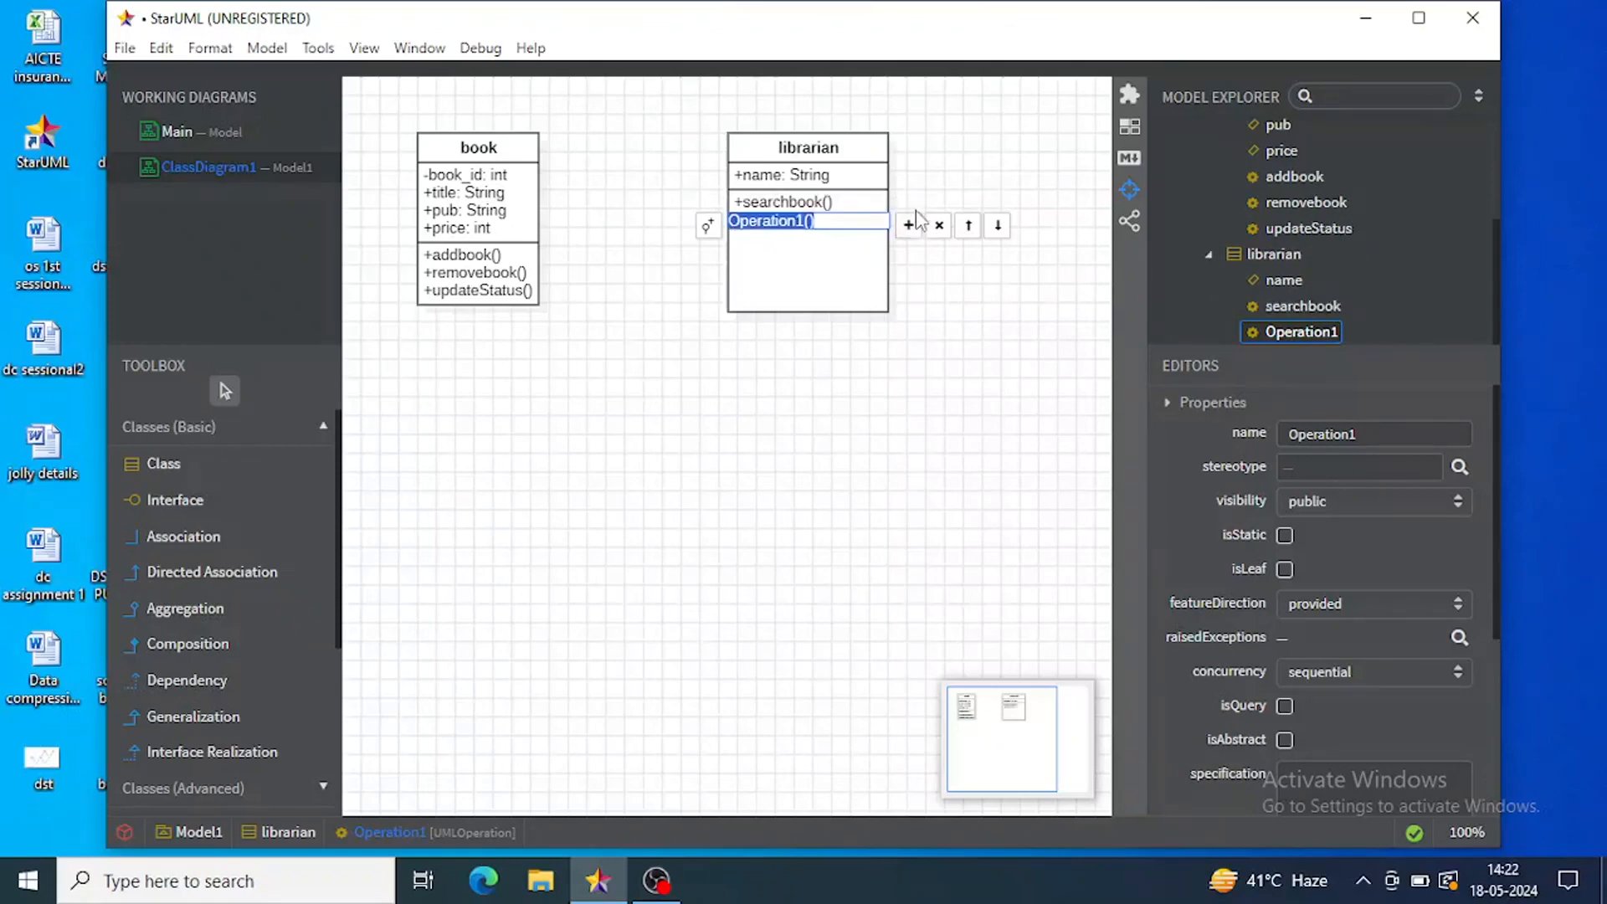
click(827, 255)
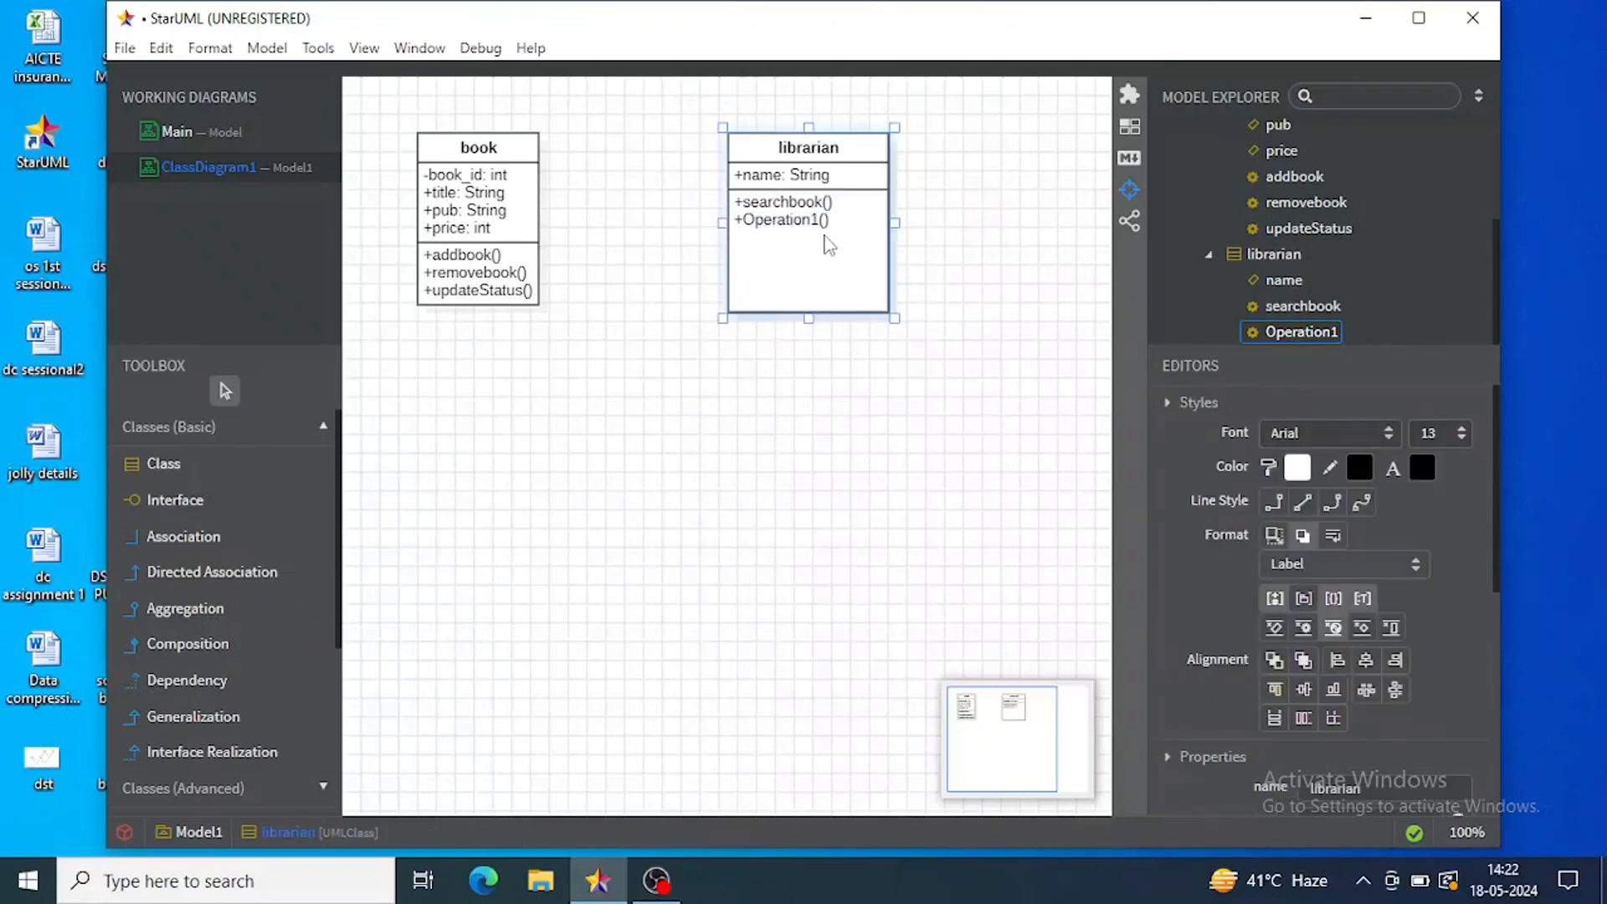
click(827, 224)
double_click(829, 226)
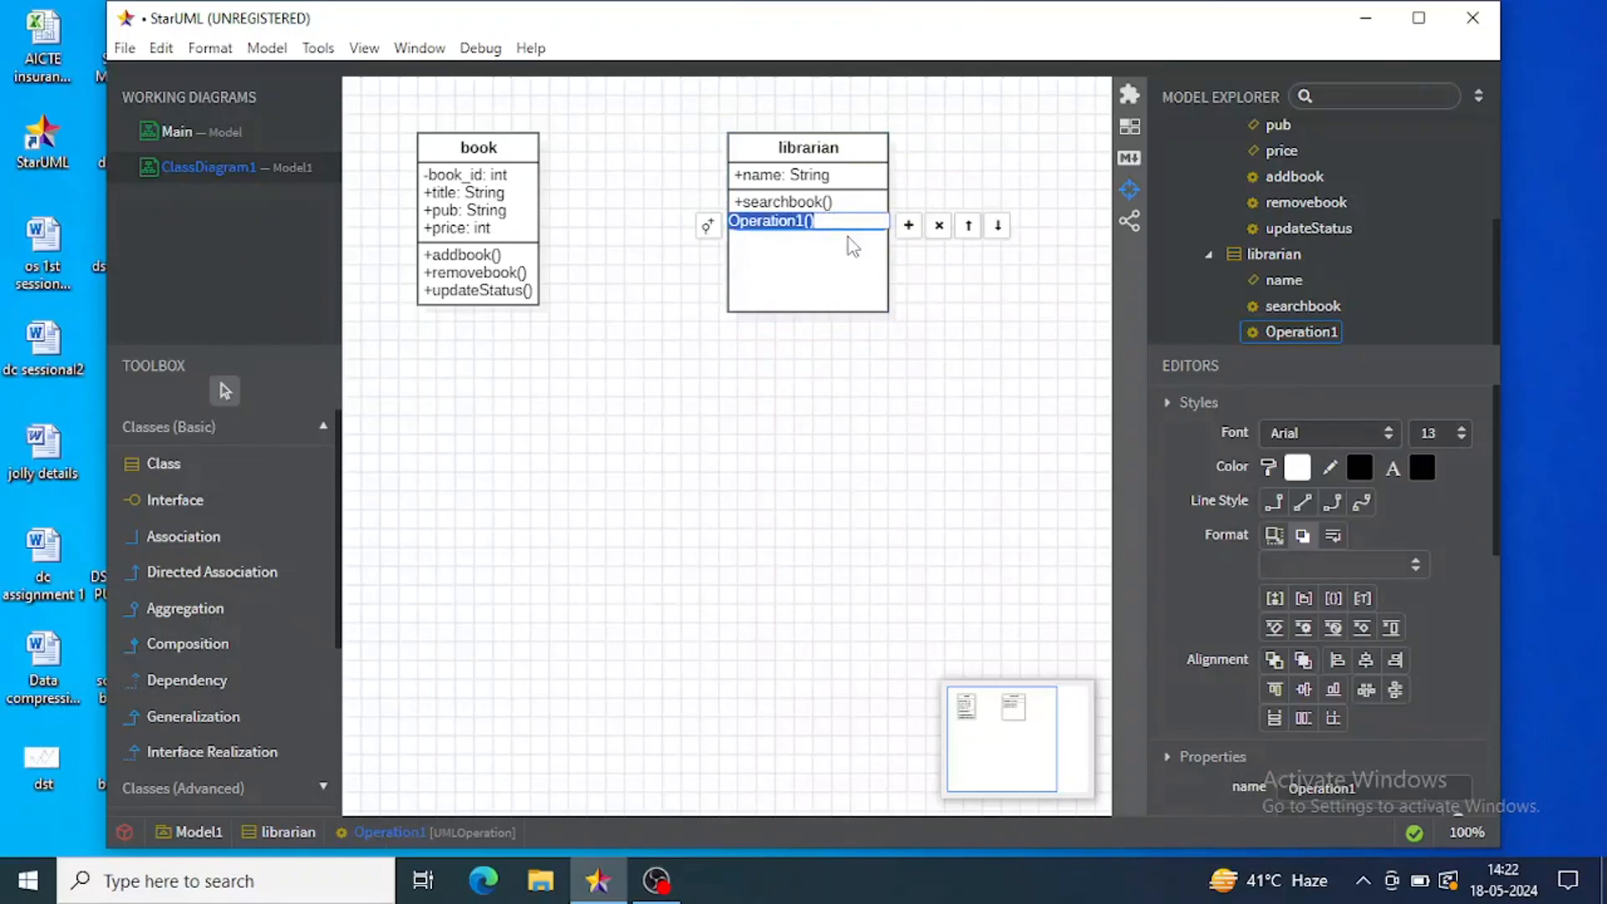
text(iss)
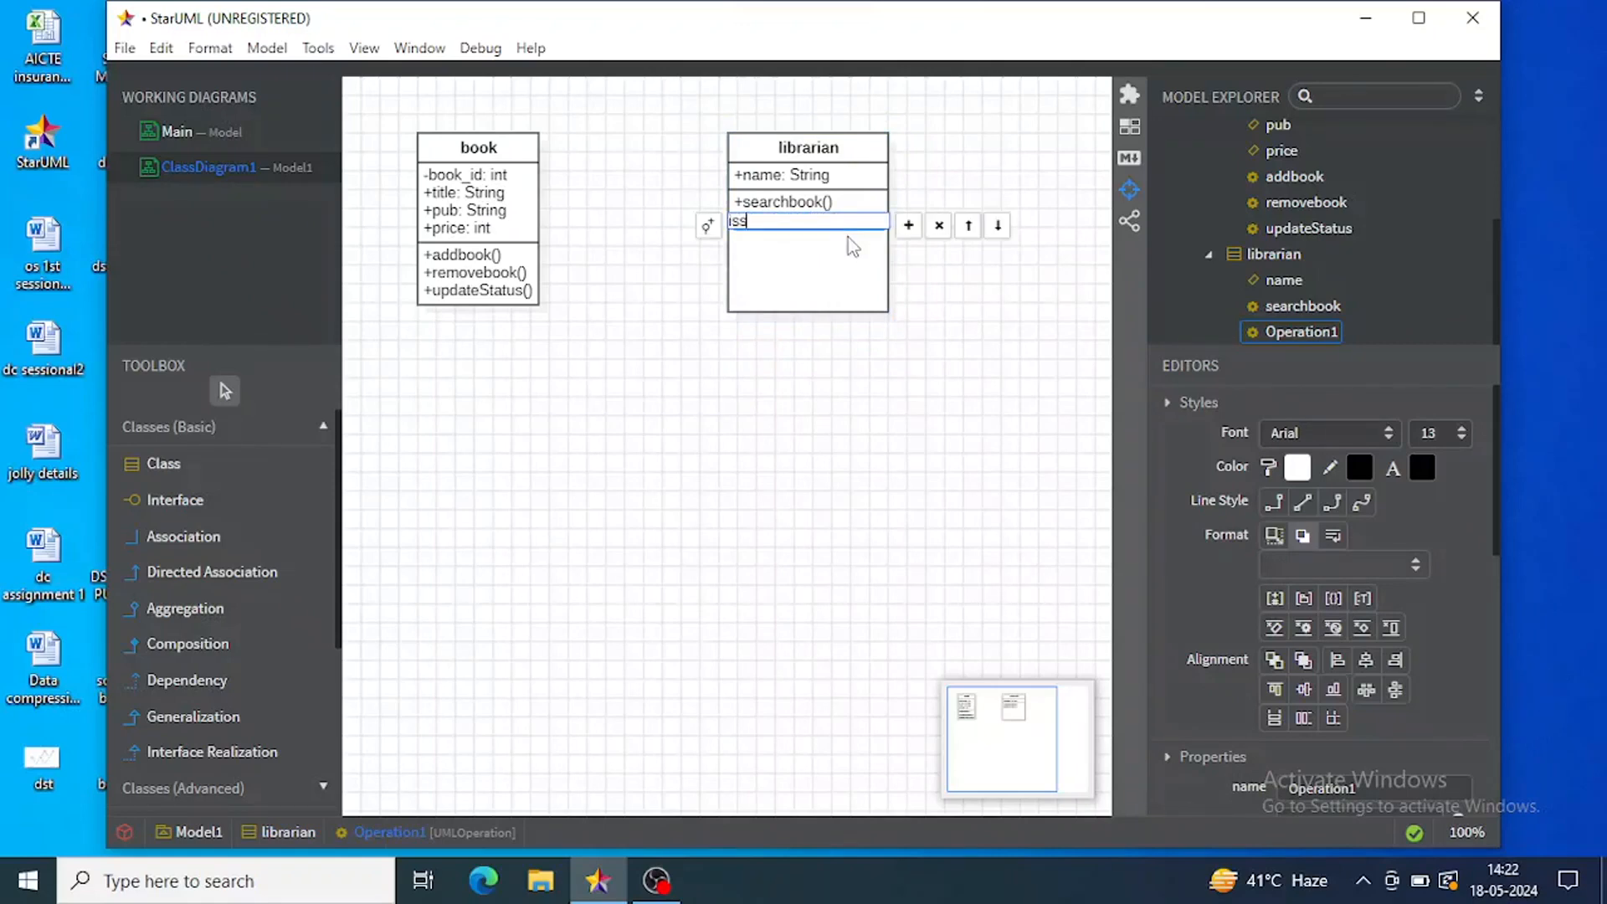
text(uebook()
- Add the operation caculatefine() below issuebook() in the librarian class
click(908, 226)
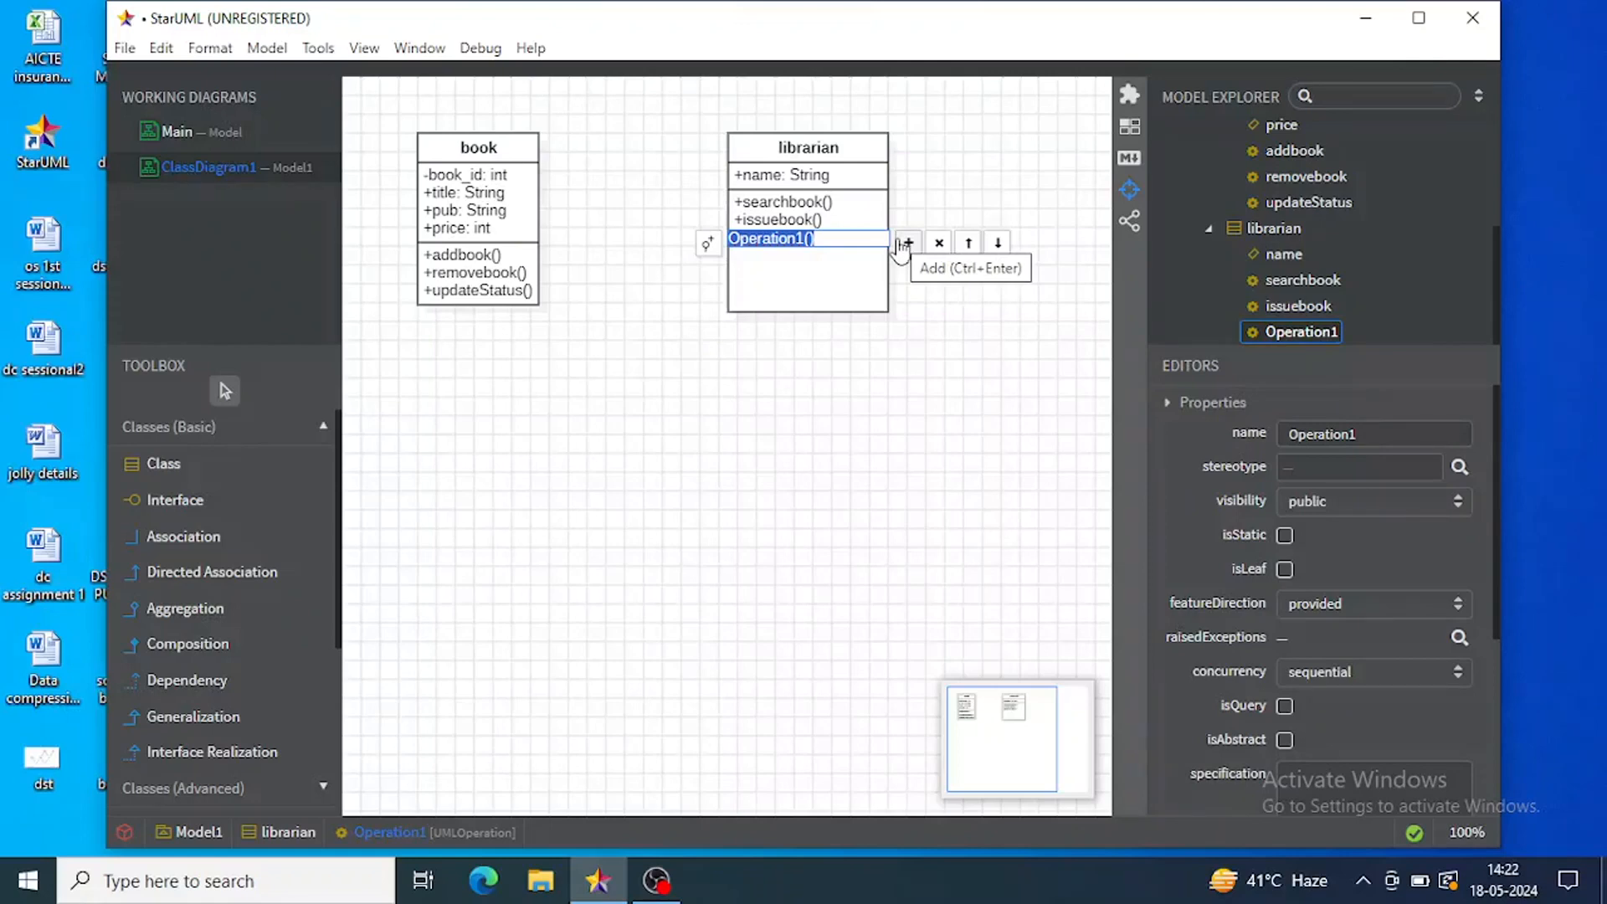
text(cac)
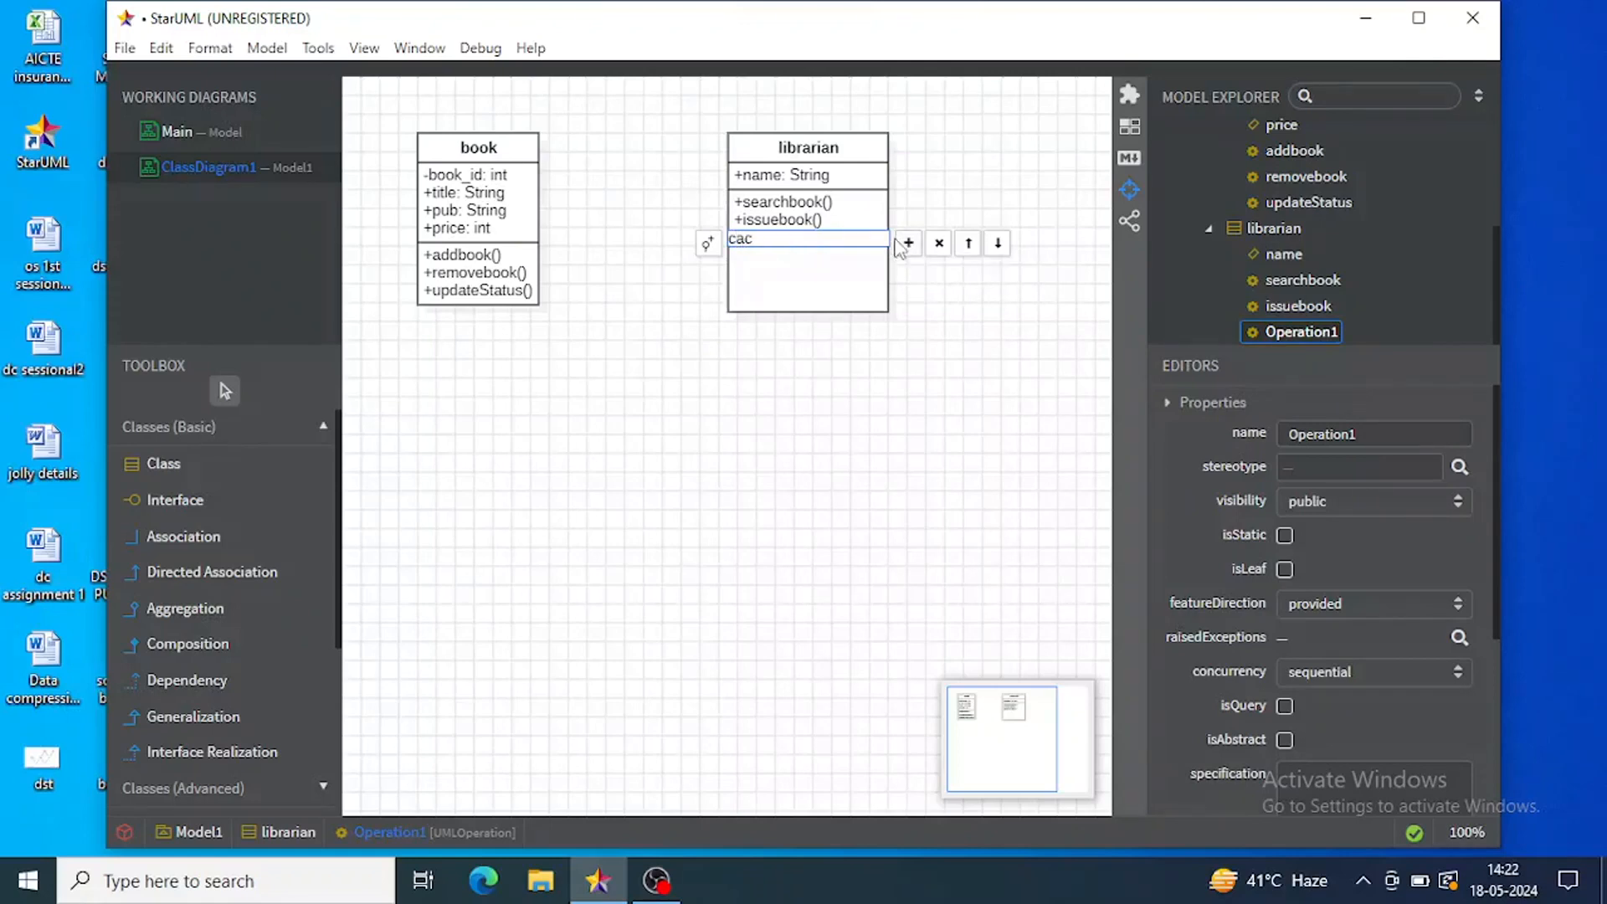
text(ulatefine())
key(Return)
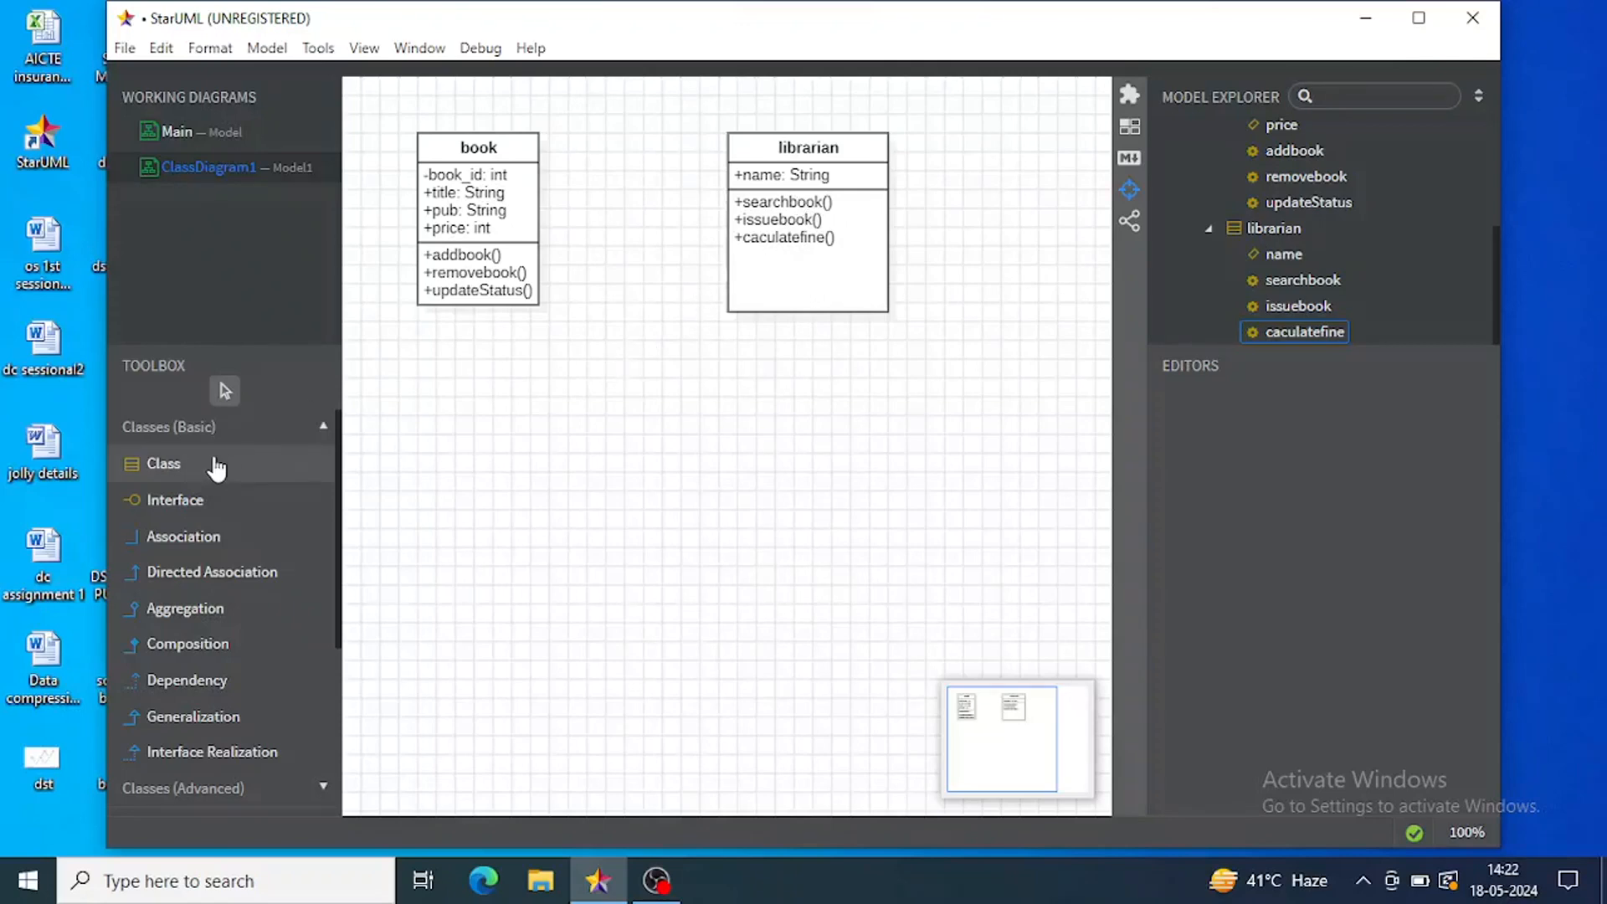
- Draw a third class below and between the book and librarian classes and name it member
click(196, 471)
drag(577, 406, 742, 532)
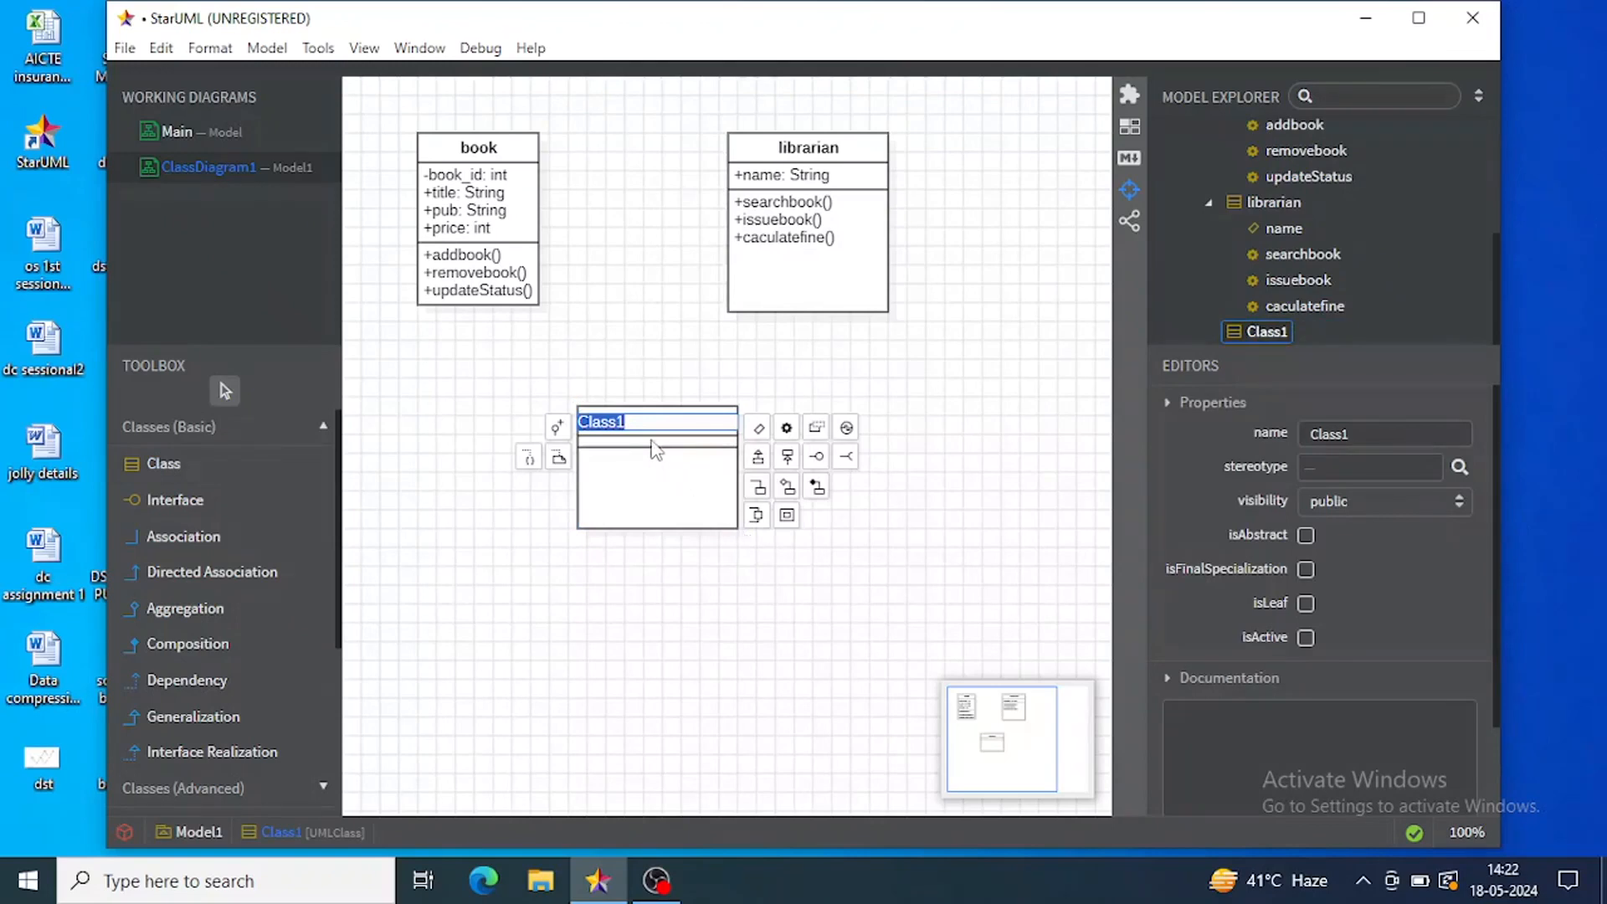
text(member)
- Add the attribute memberid: int to the member class
double_click(610, 446)
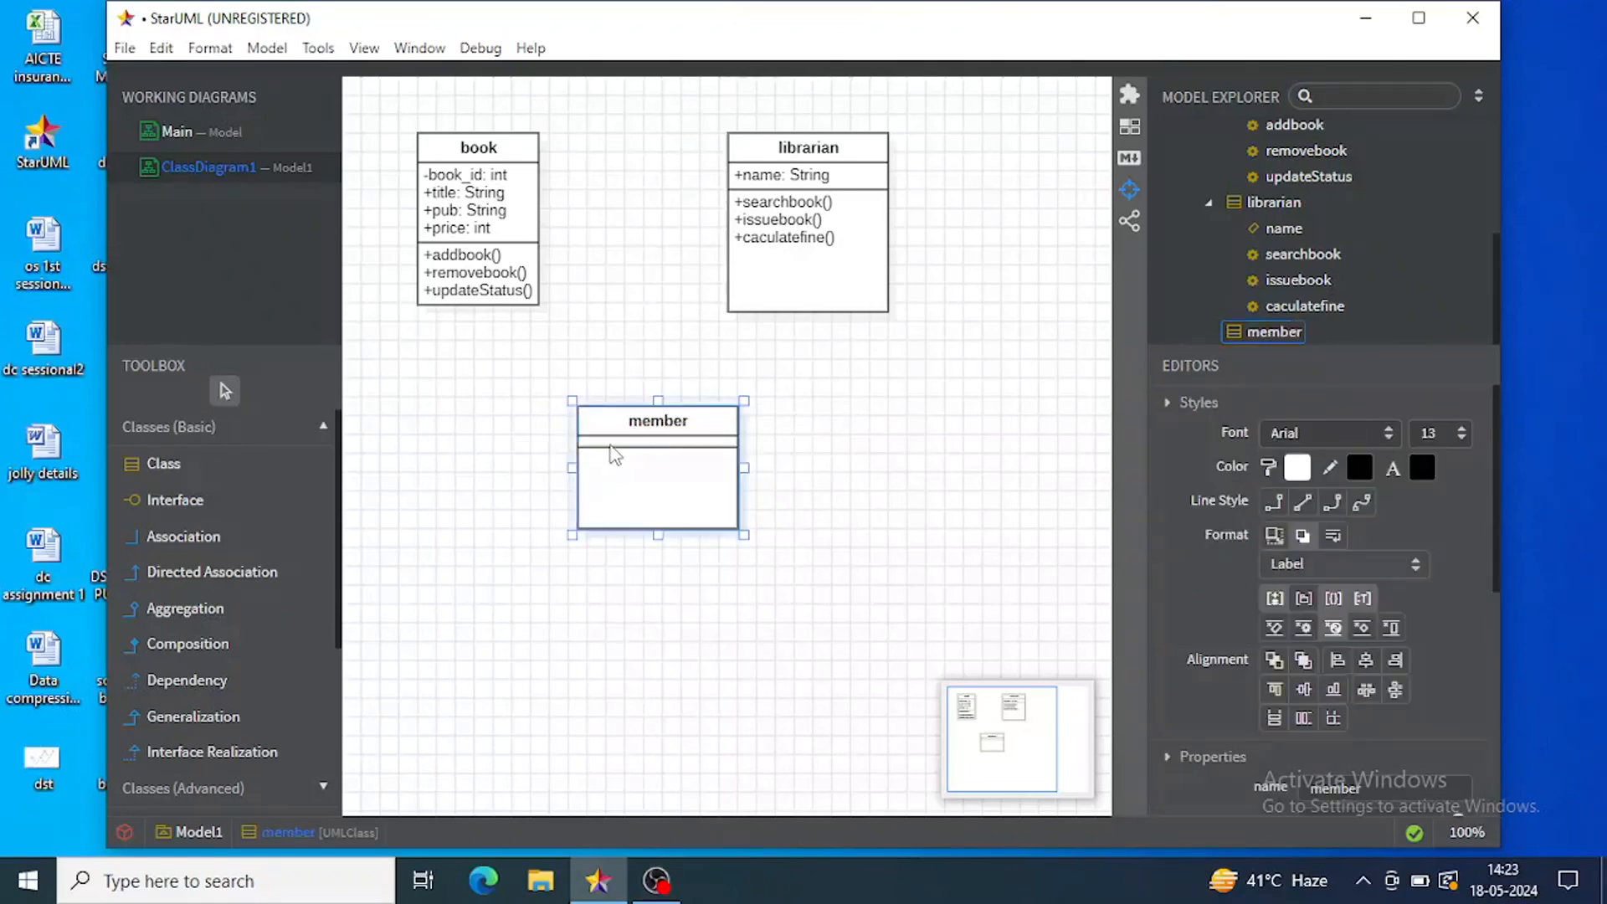
click(612, 454)
double_click(616, 456)
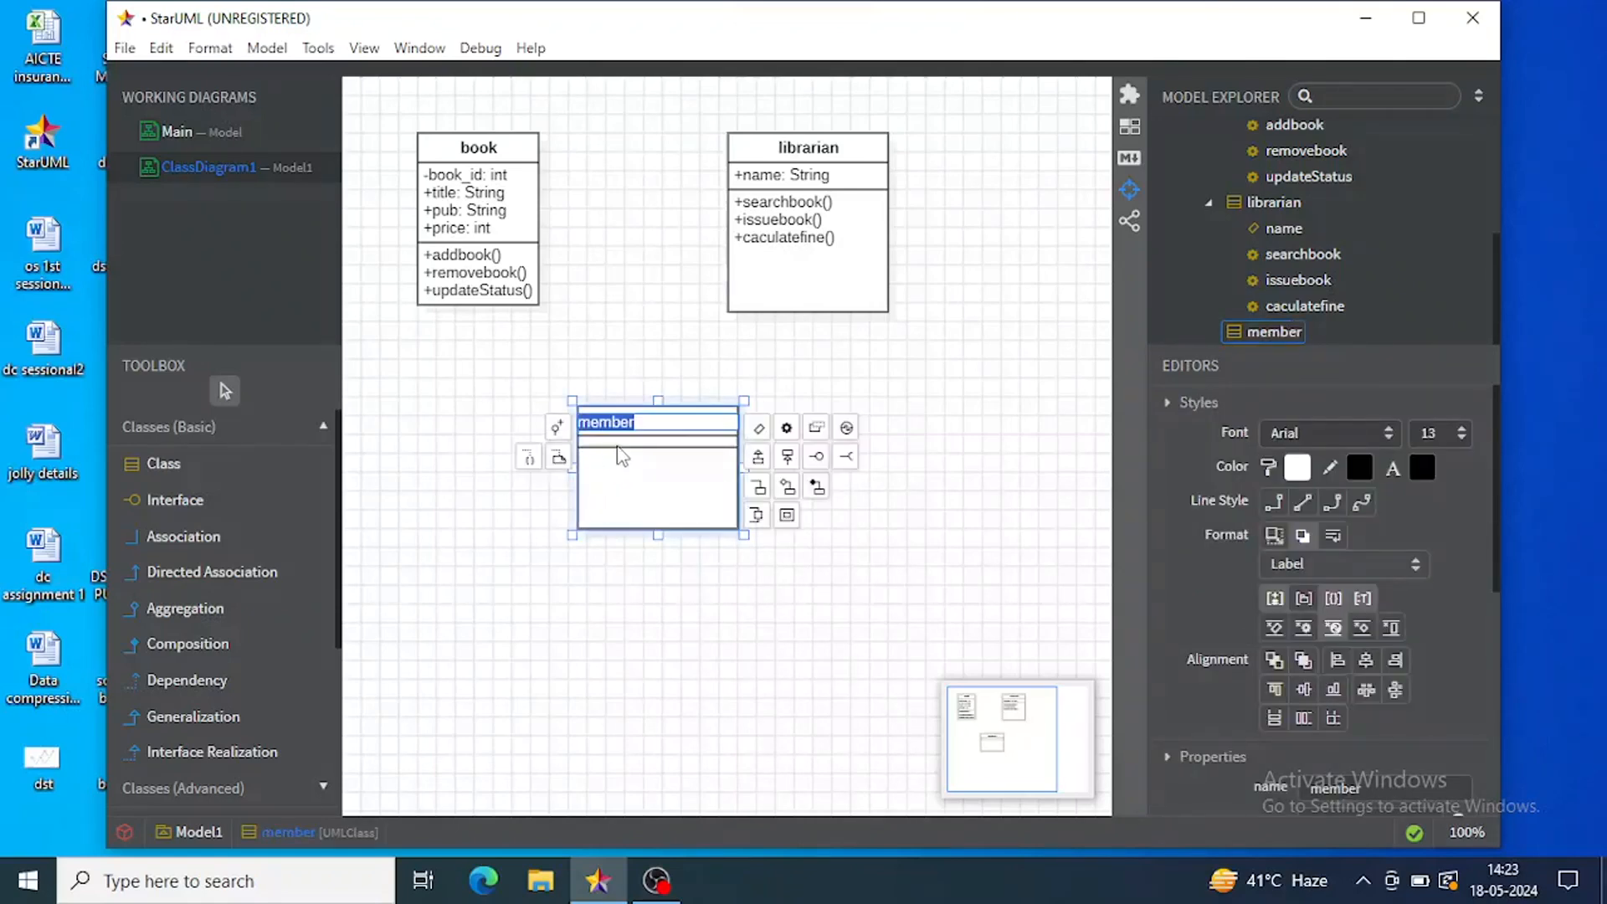
click(758, 457)
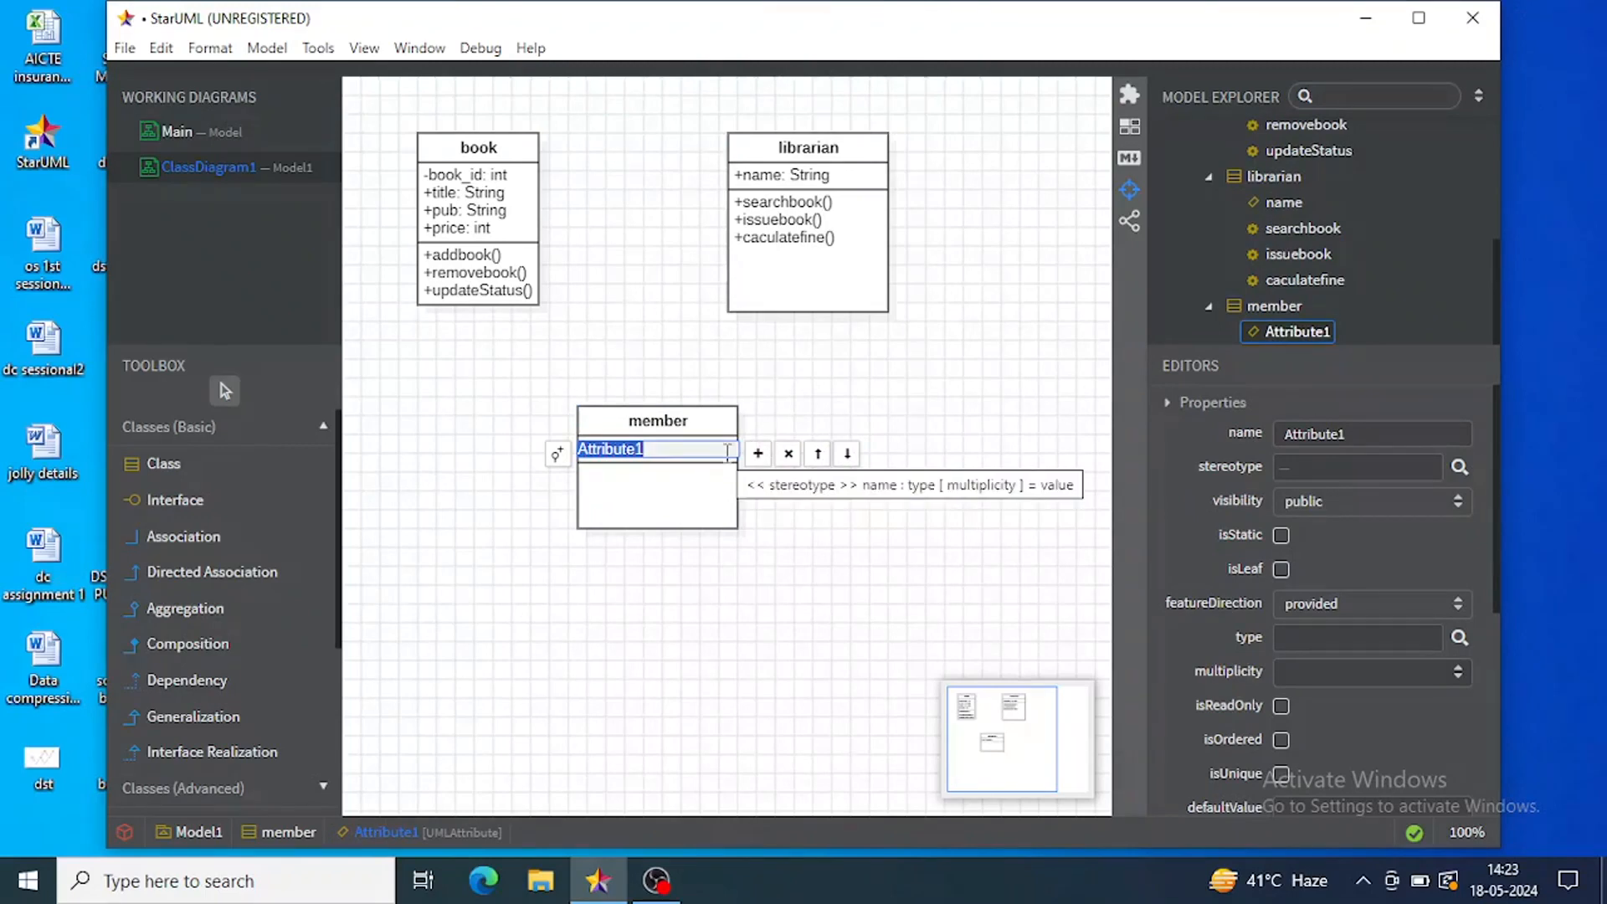
text(me)
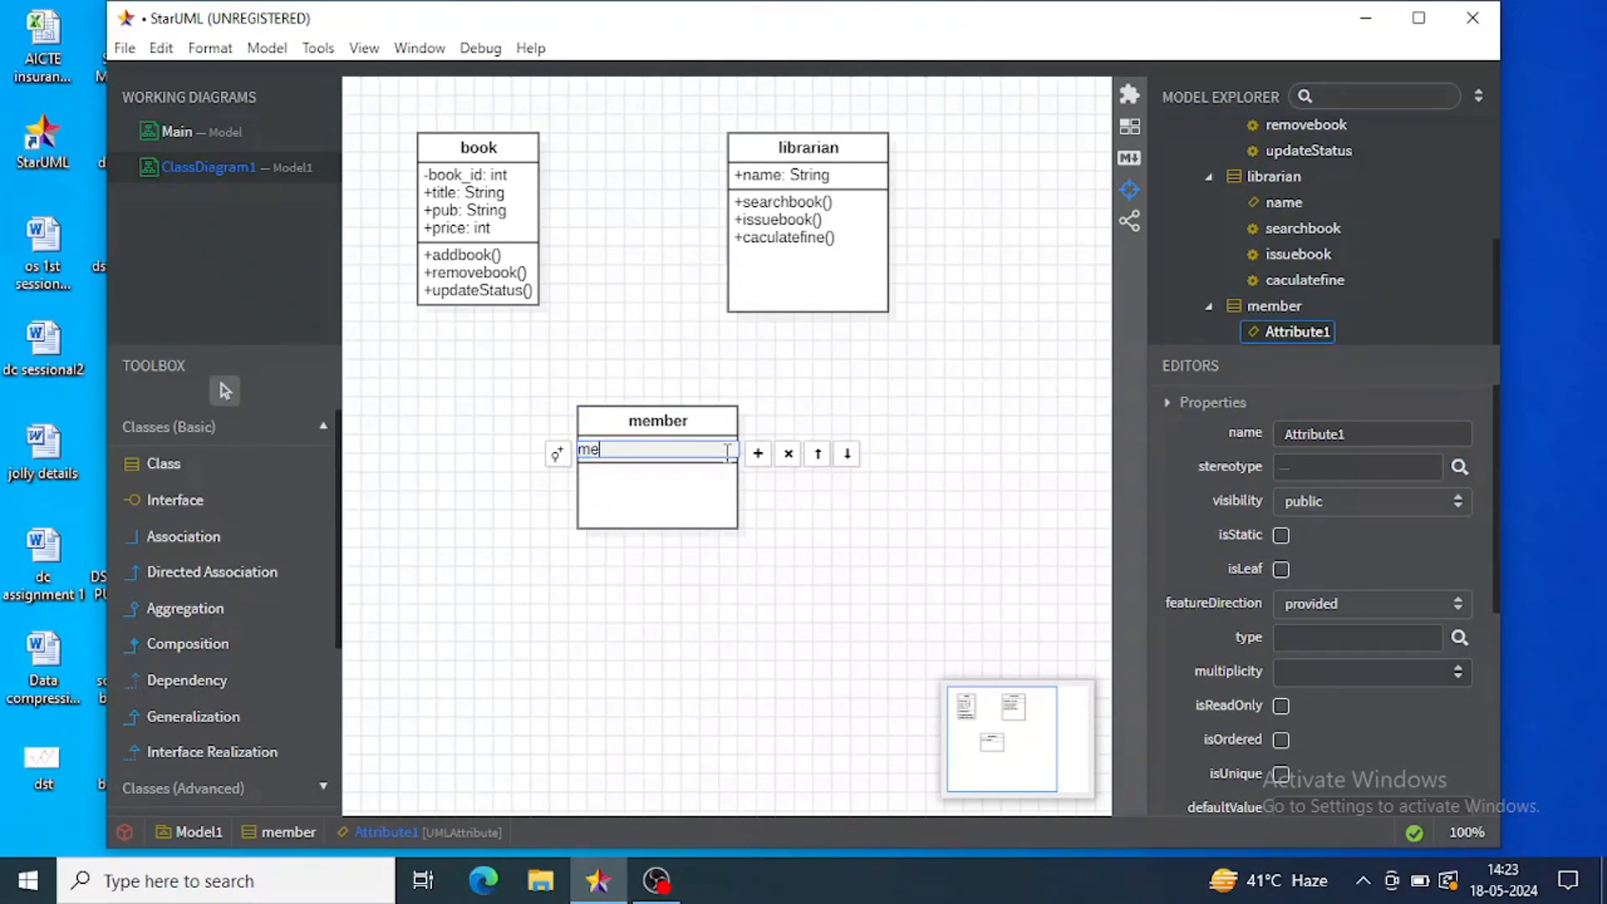
text(mberid:int)
- Add the attribute noofbook: int below memberid in the member class
click(756, 456)
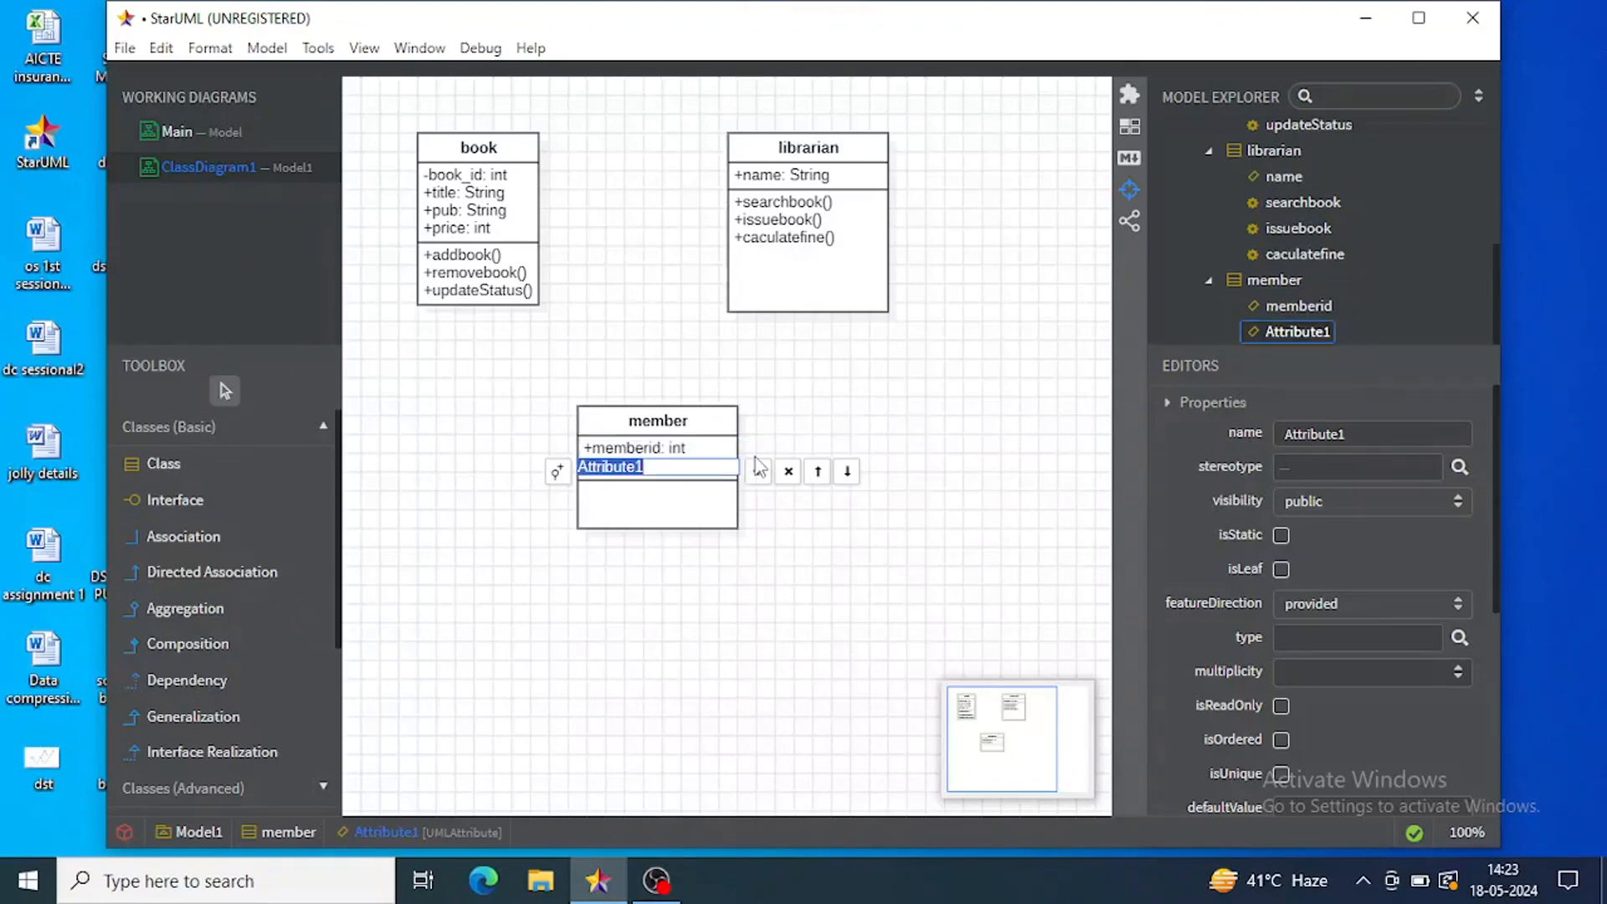
text(noof)
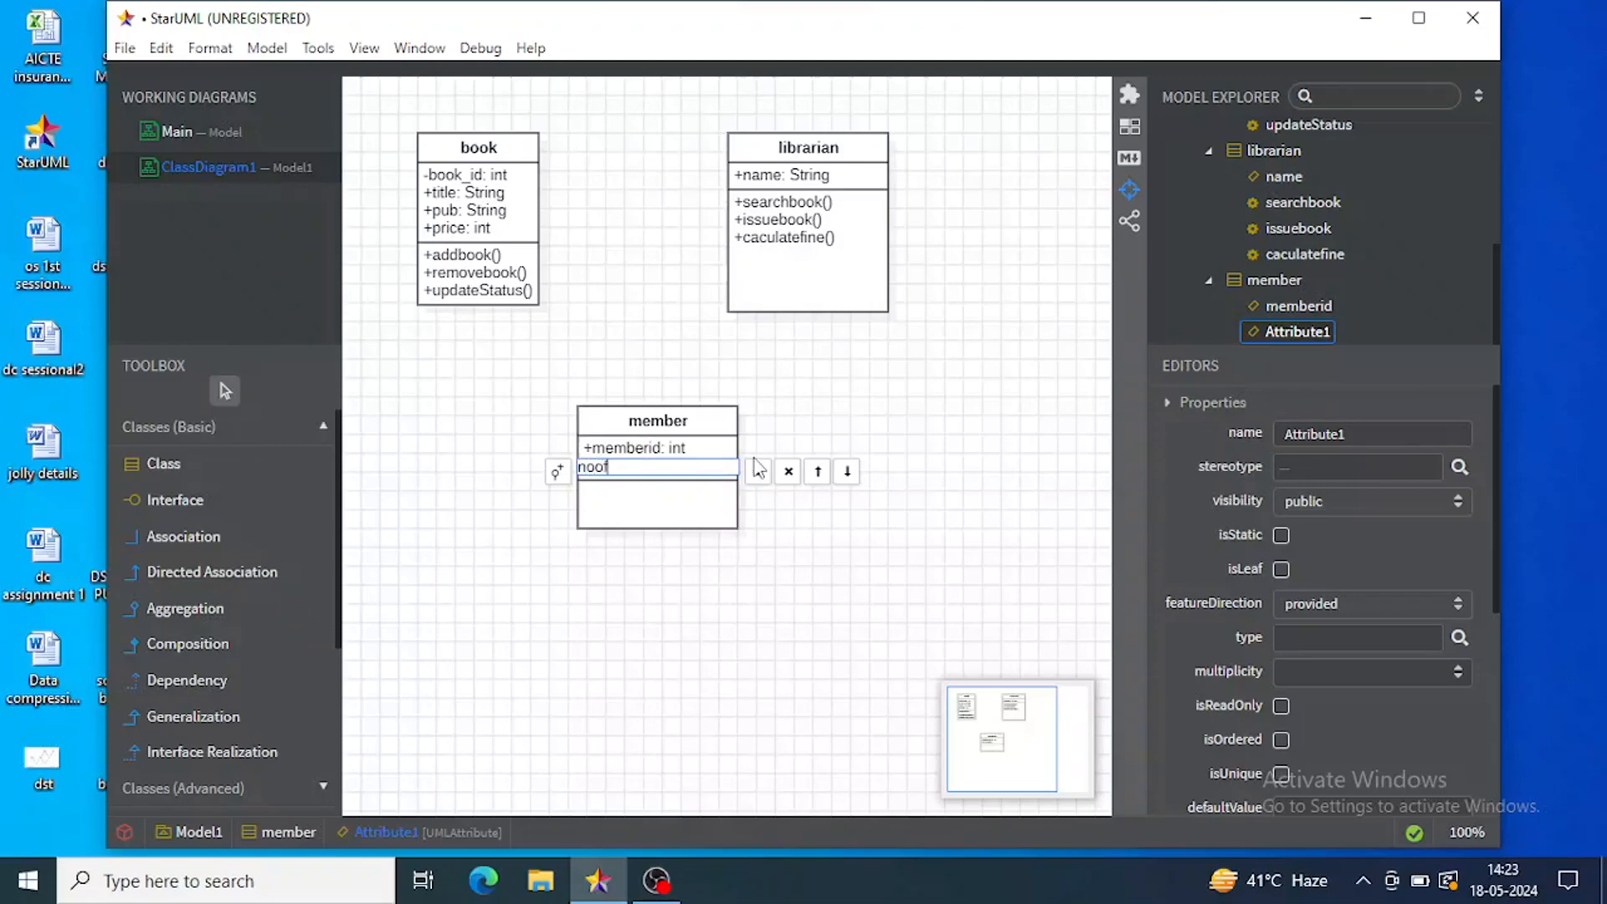
text(book)
text(: int)
key(Return)
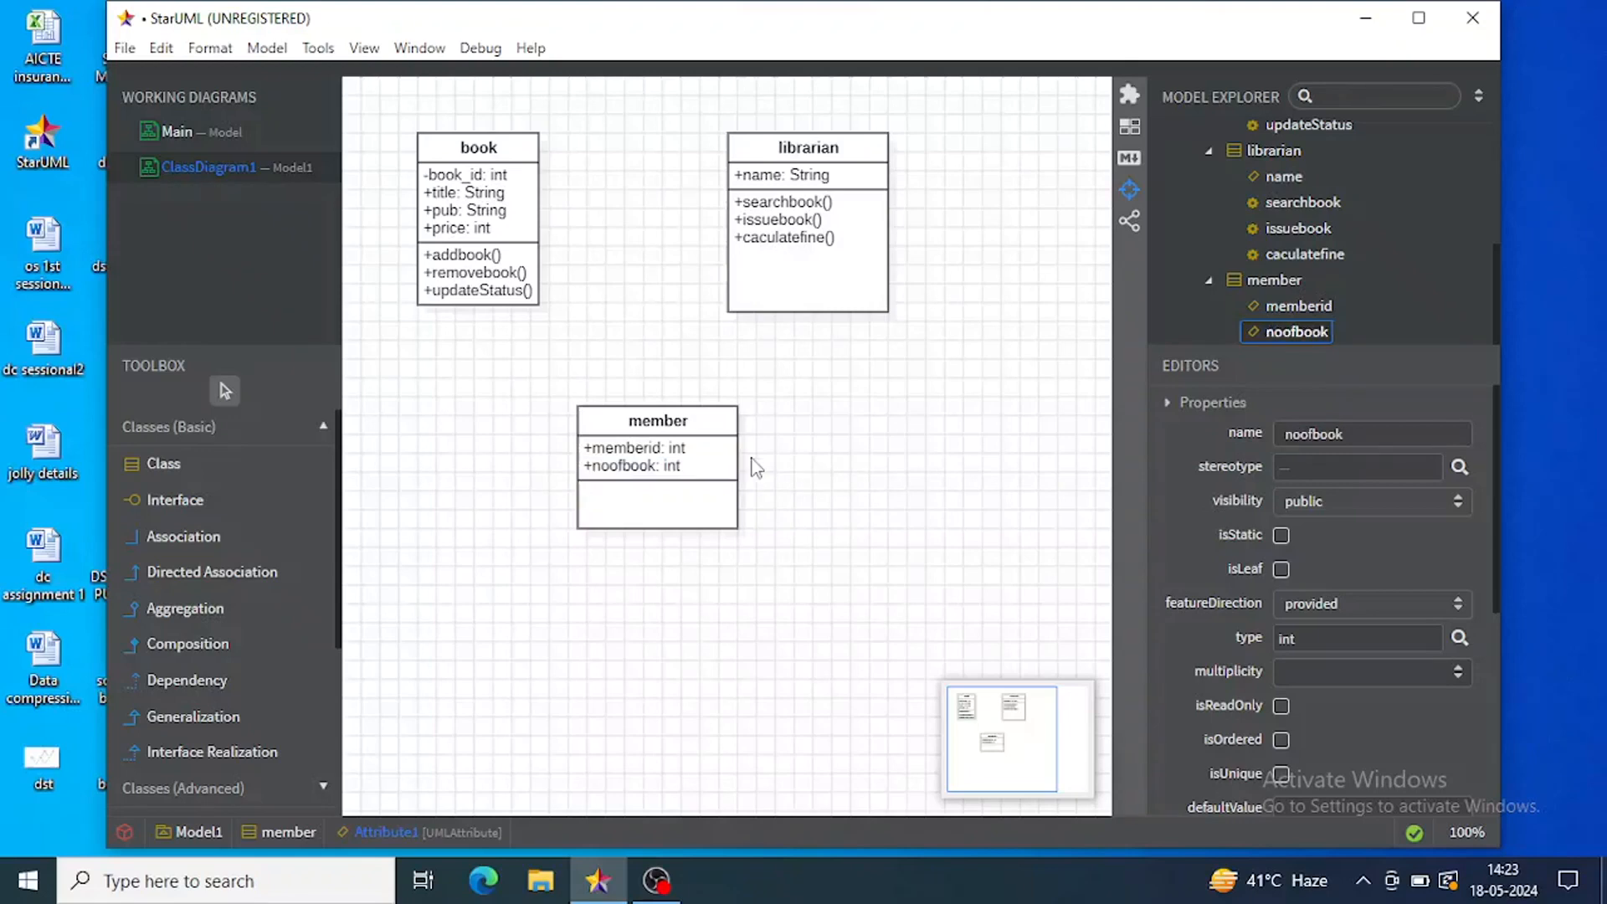
- Try to add a third attribute, maxlimit():int, below noofbook in the member class
double_click(700, 467)
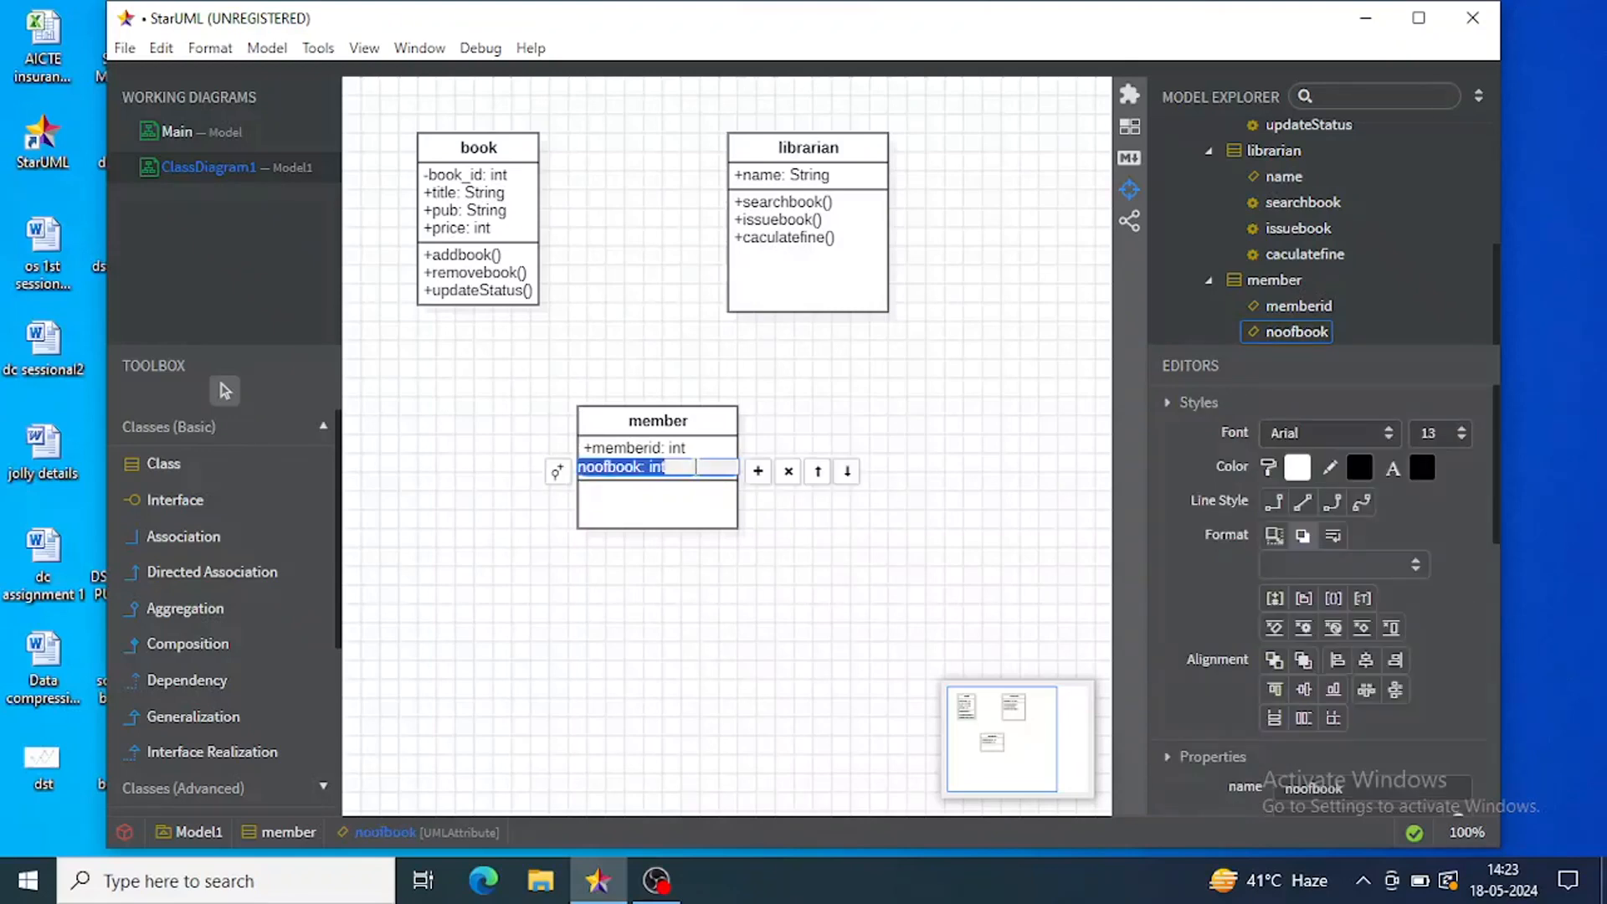
click(757, 471)
text(m)
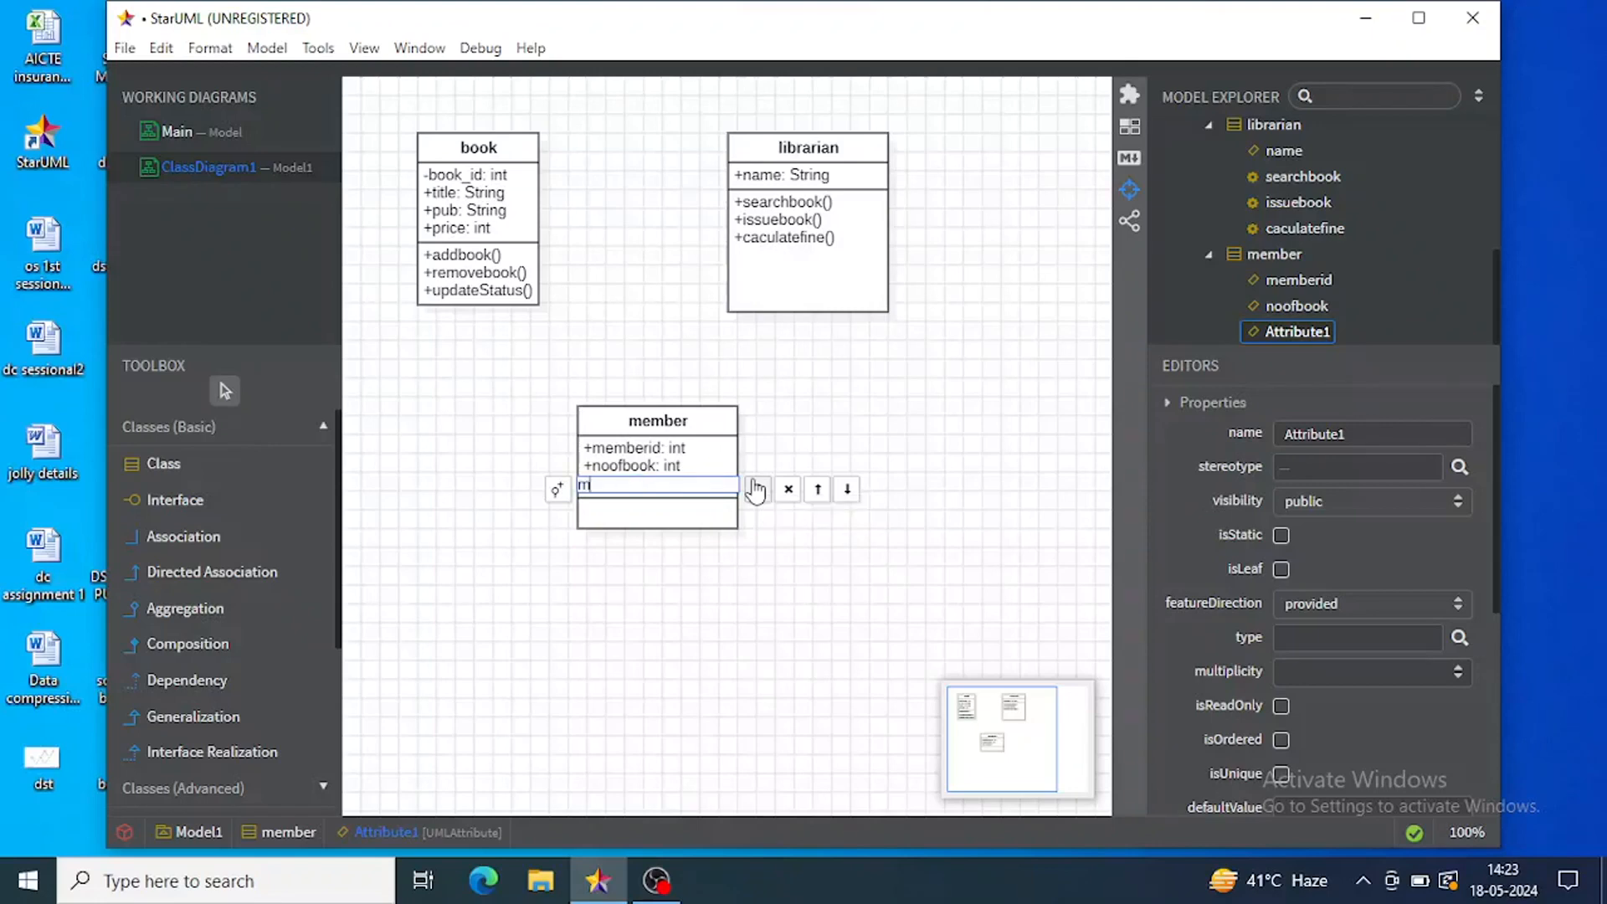
text(axlimit())
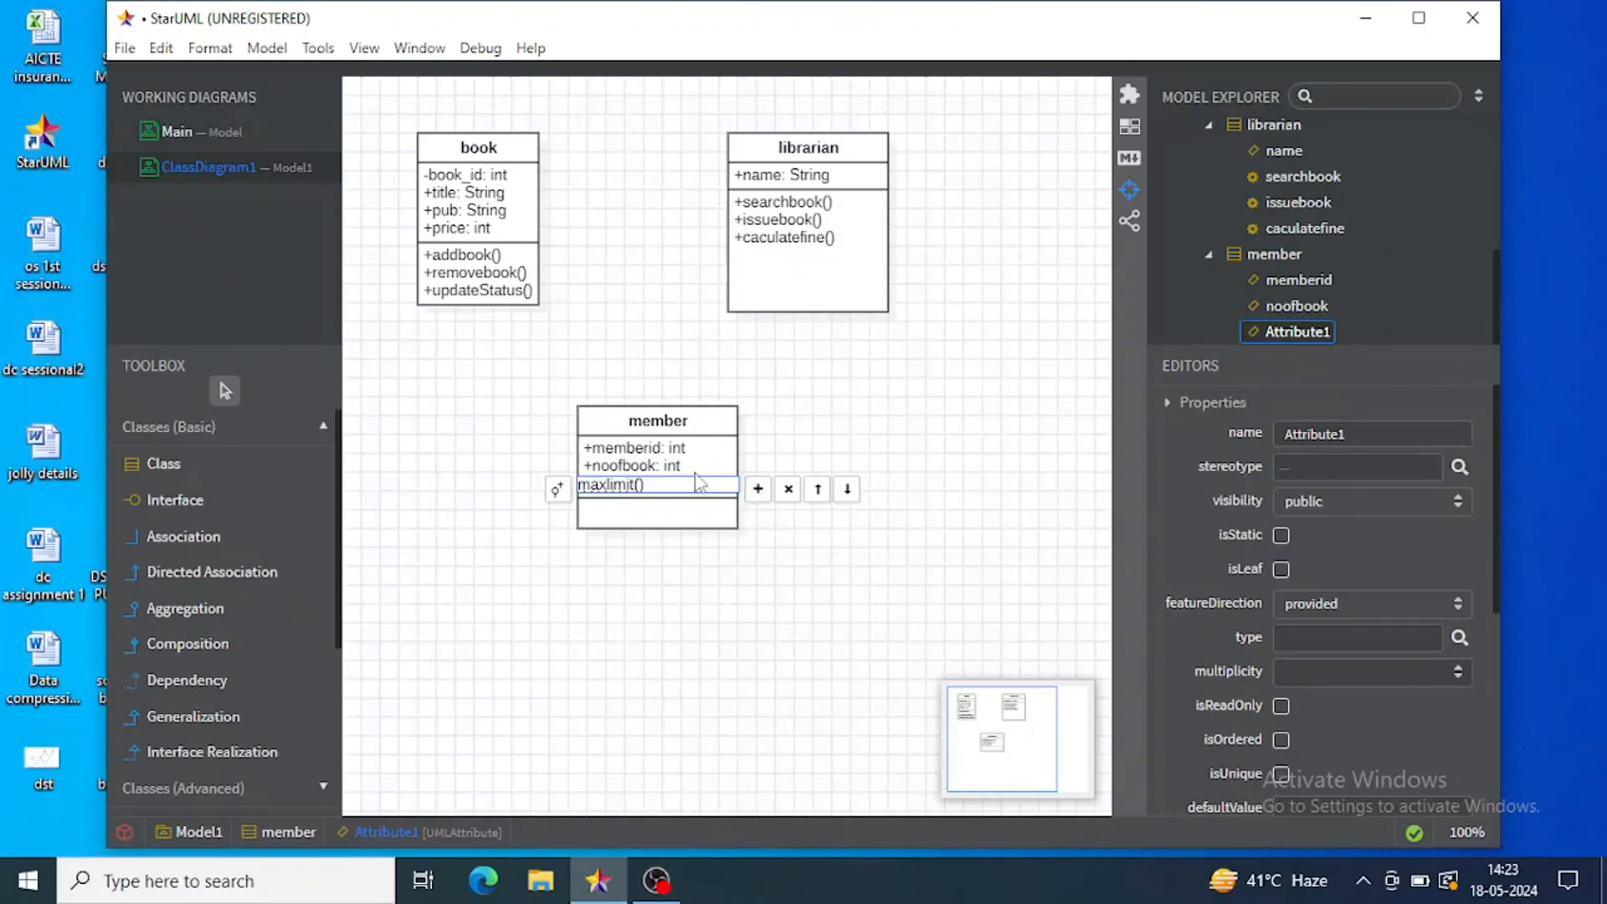
text(:int)
double_click(641, 526)
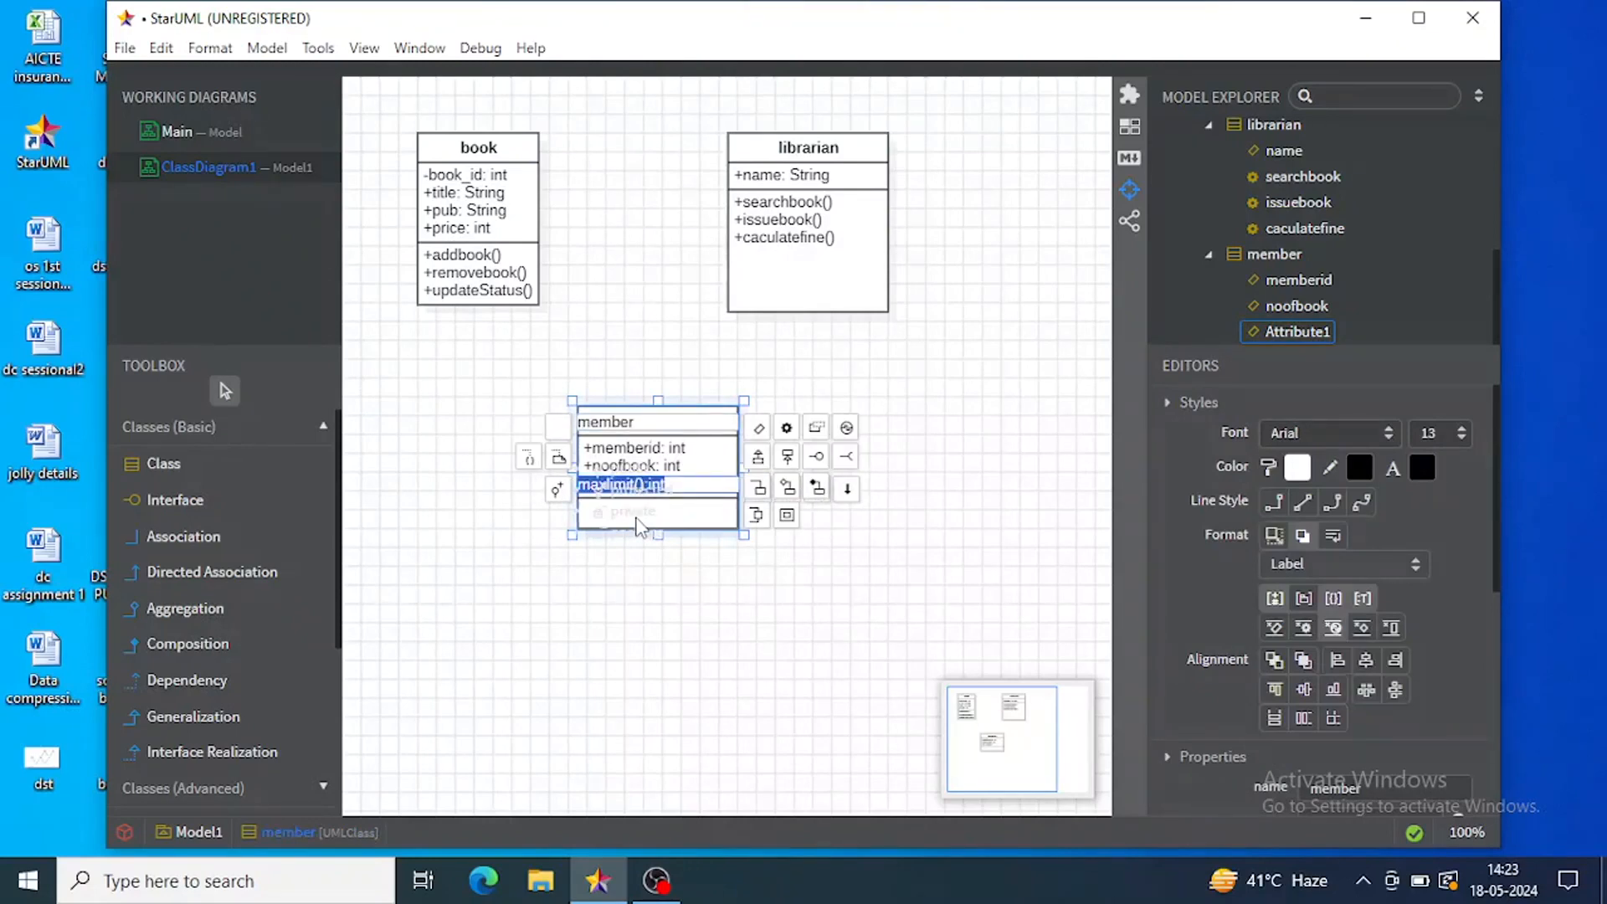
click(630, 508)
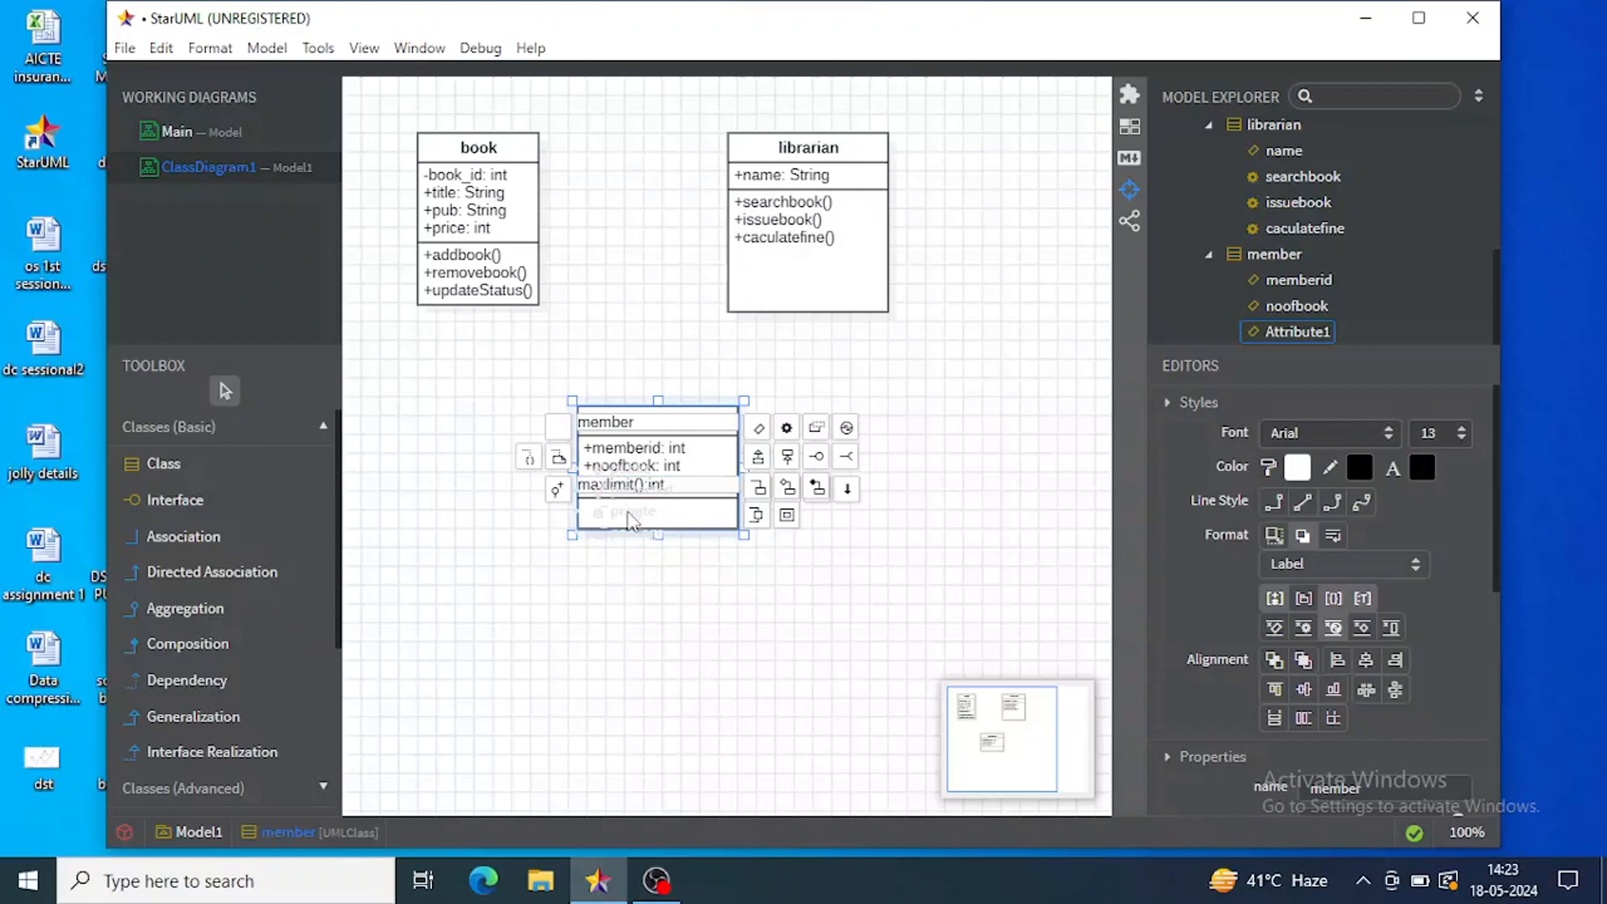
click(785, 429)
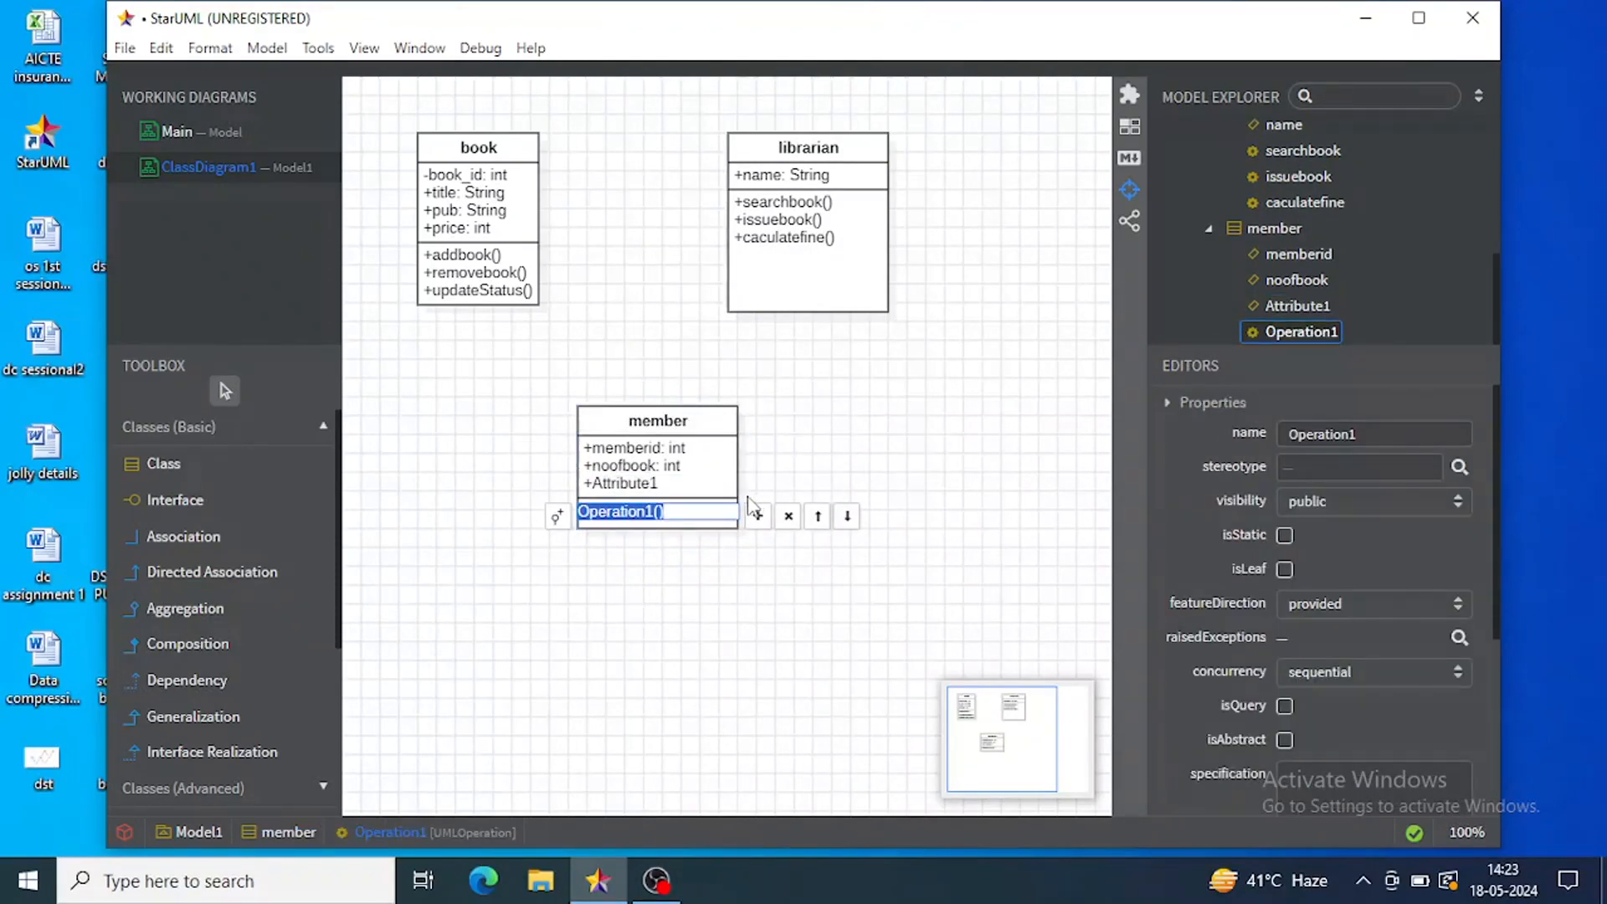
text(p)
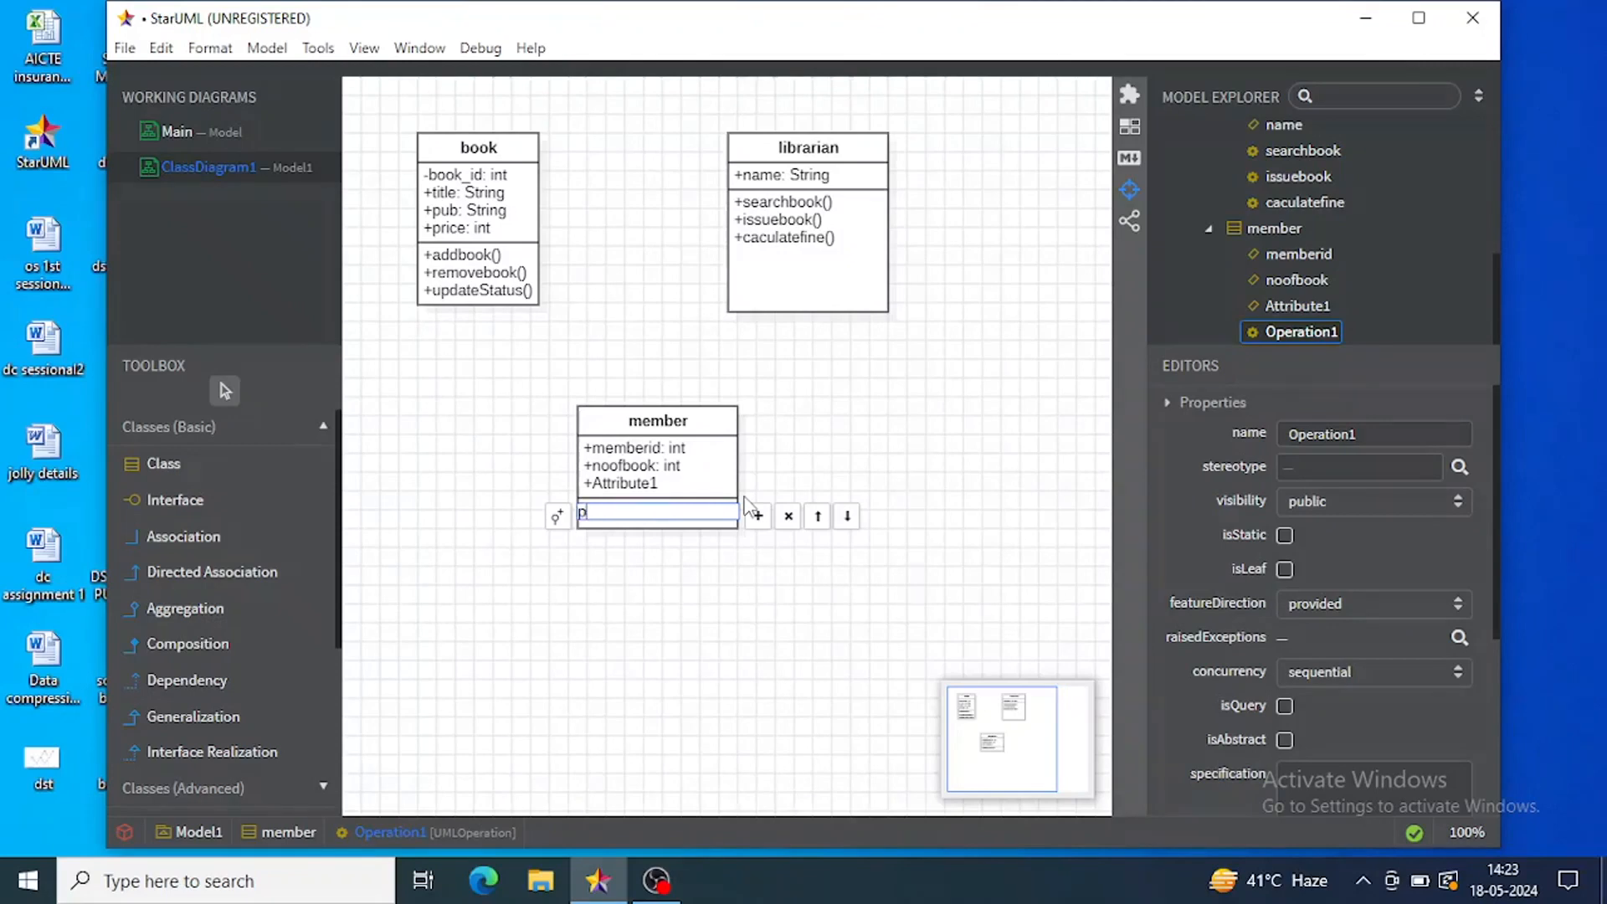
key(BackSpace)
text(update())
click(787, 516)
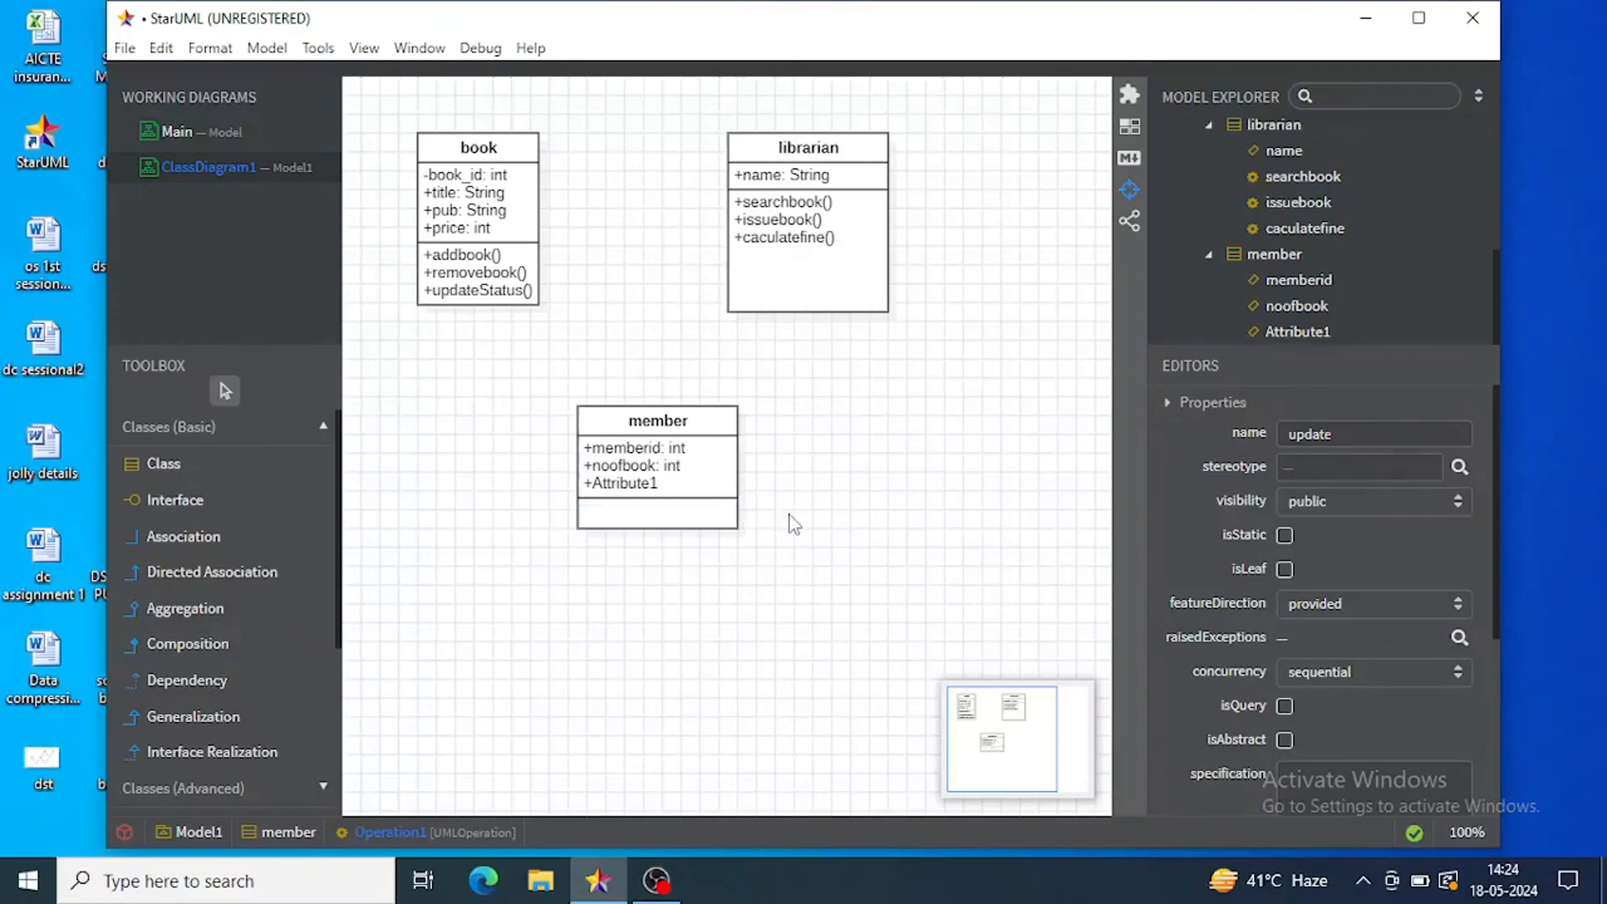
- Shift the member class slightly to the left and add the operation add() to it
click(660, 526)
double_click(615, 527)
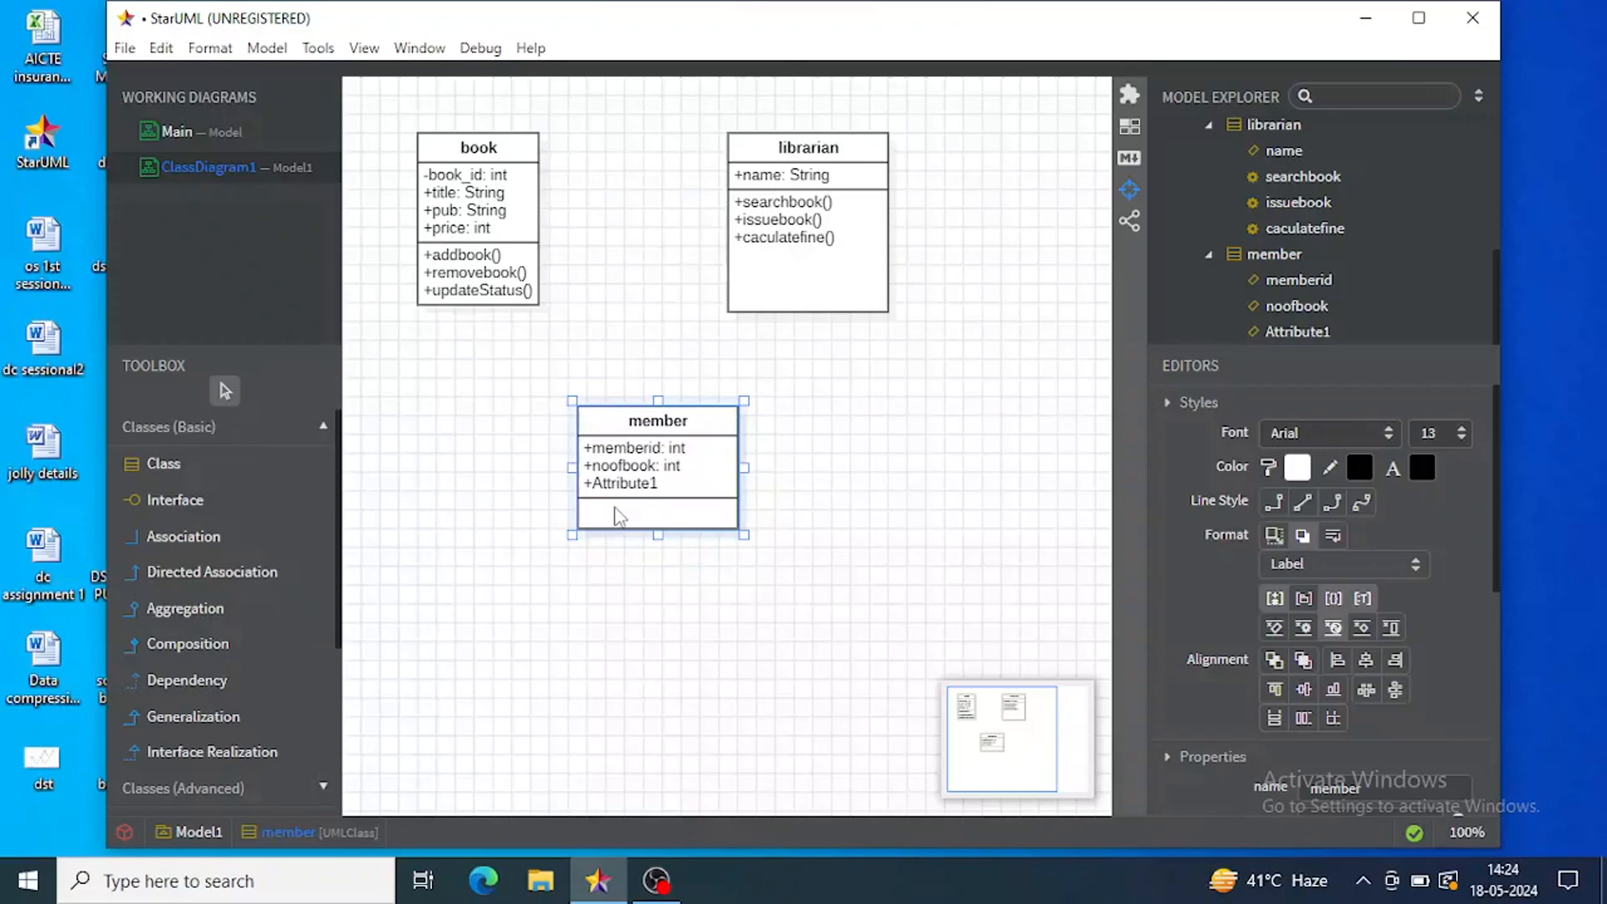
drag(615, 508, 606, 509)
double_click(661, 514)
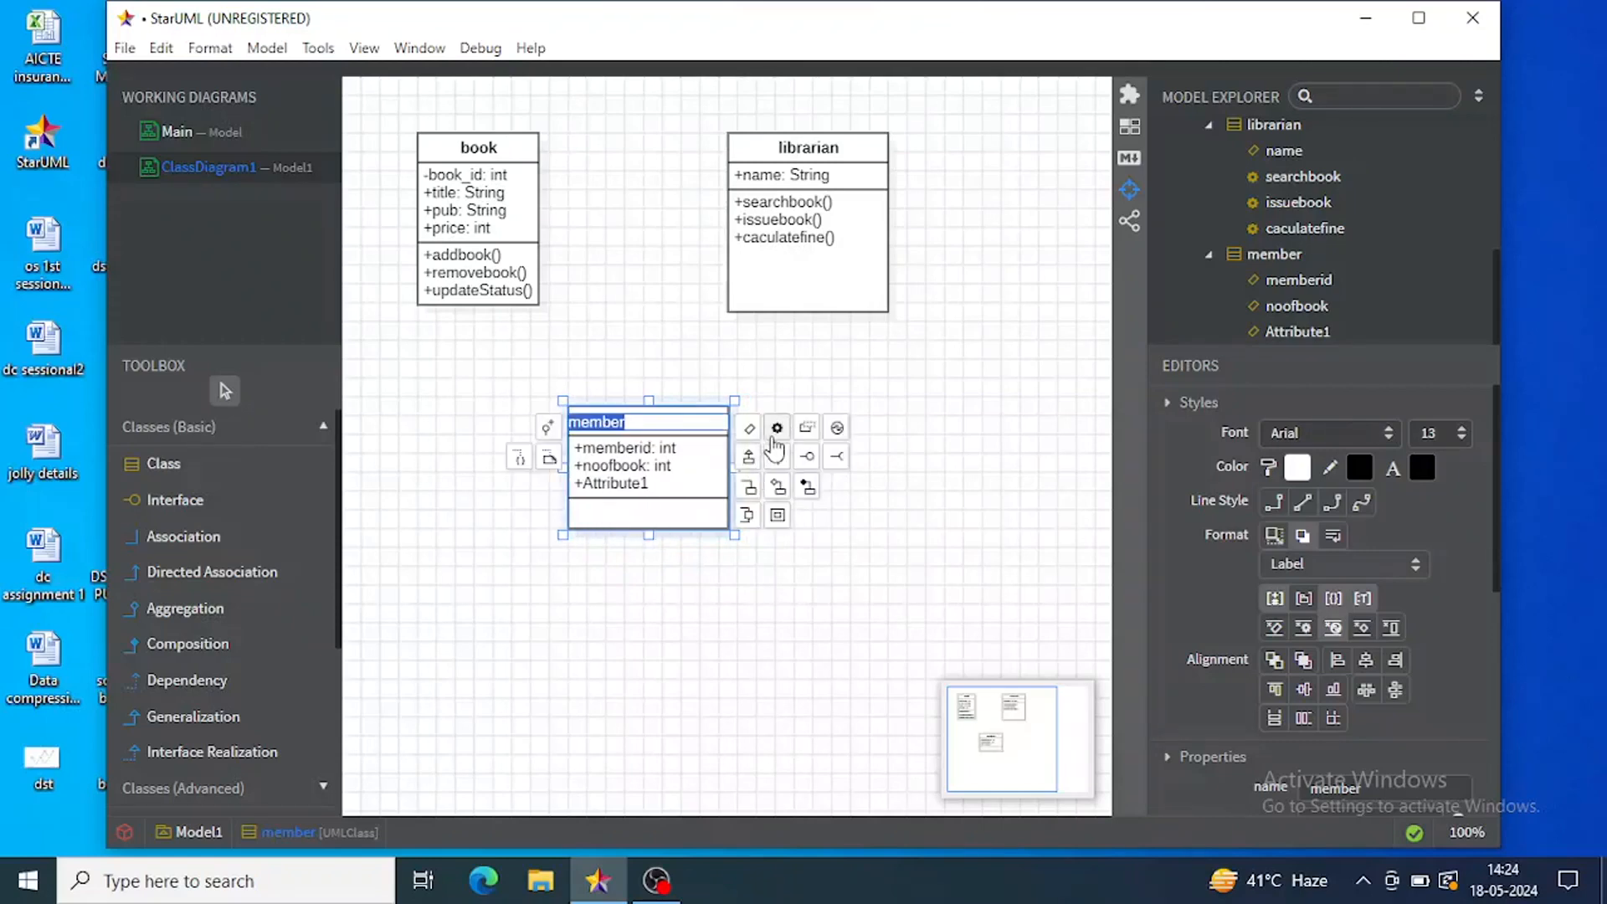
click(777, 430)
text(add()
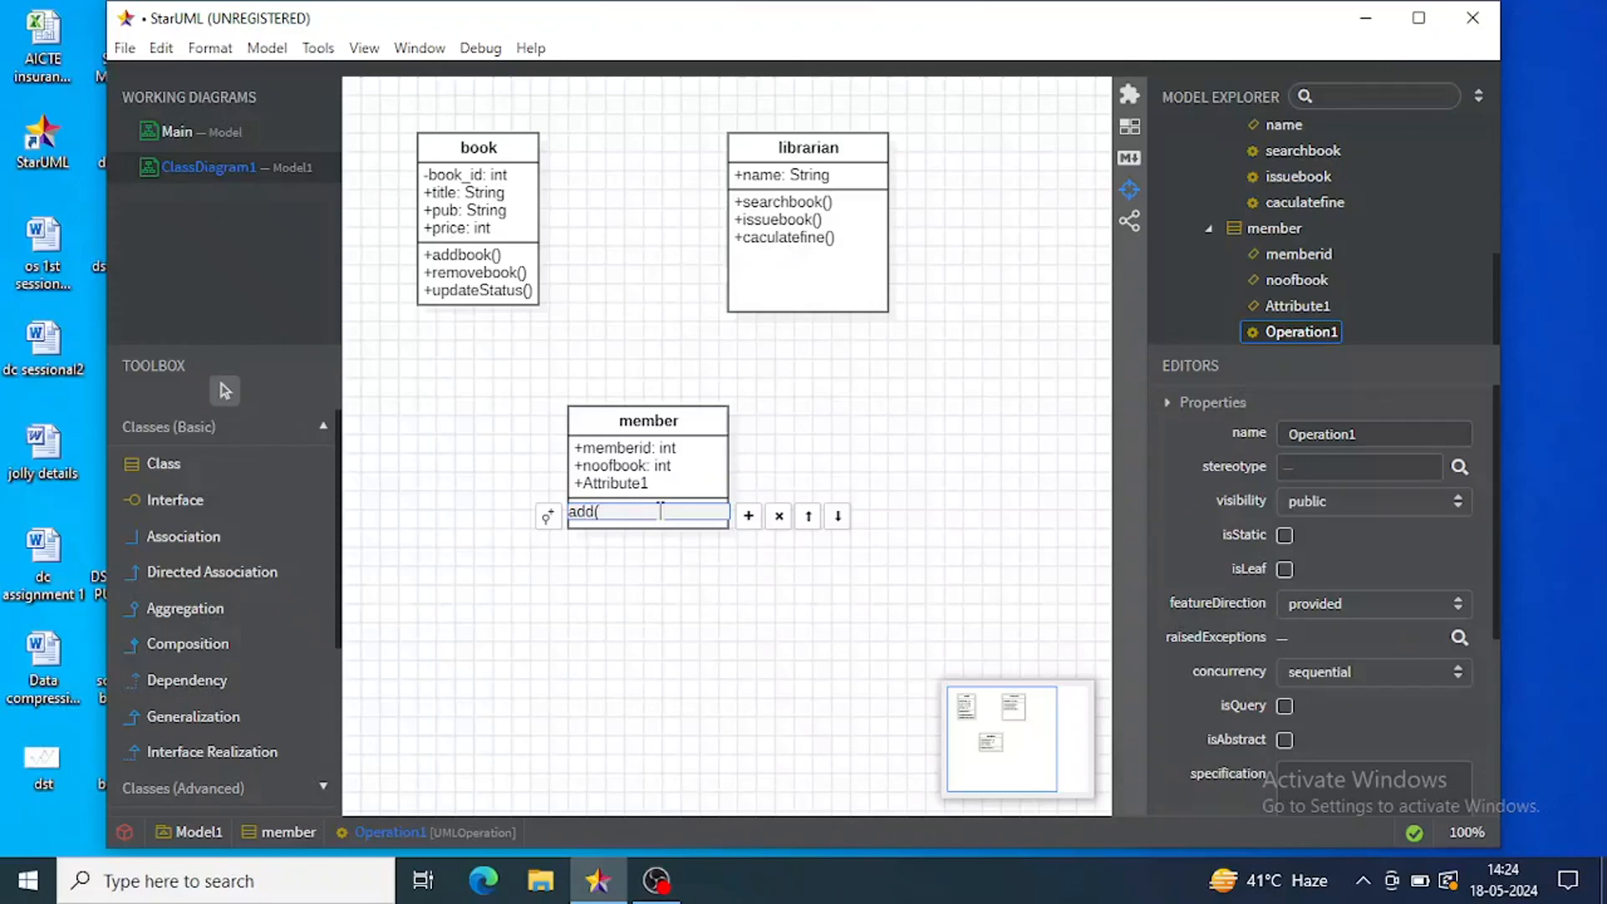
- Add the operation update() below add() in the member class
click(748, 515)
text(up)
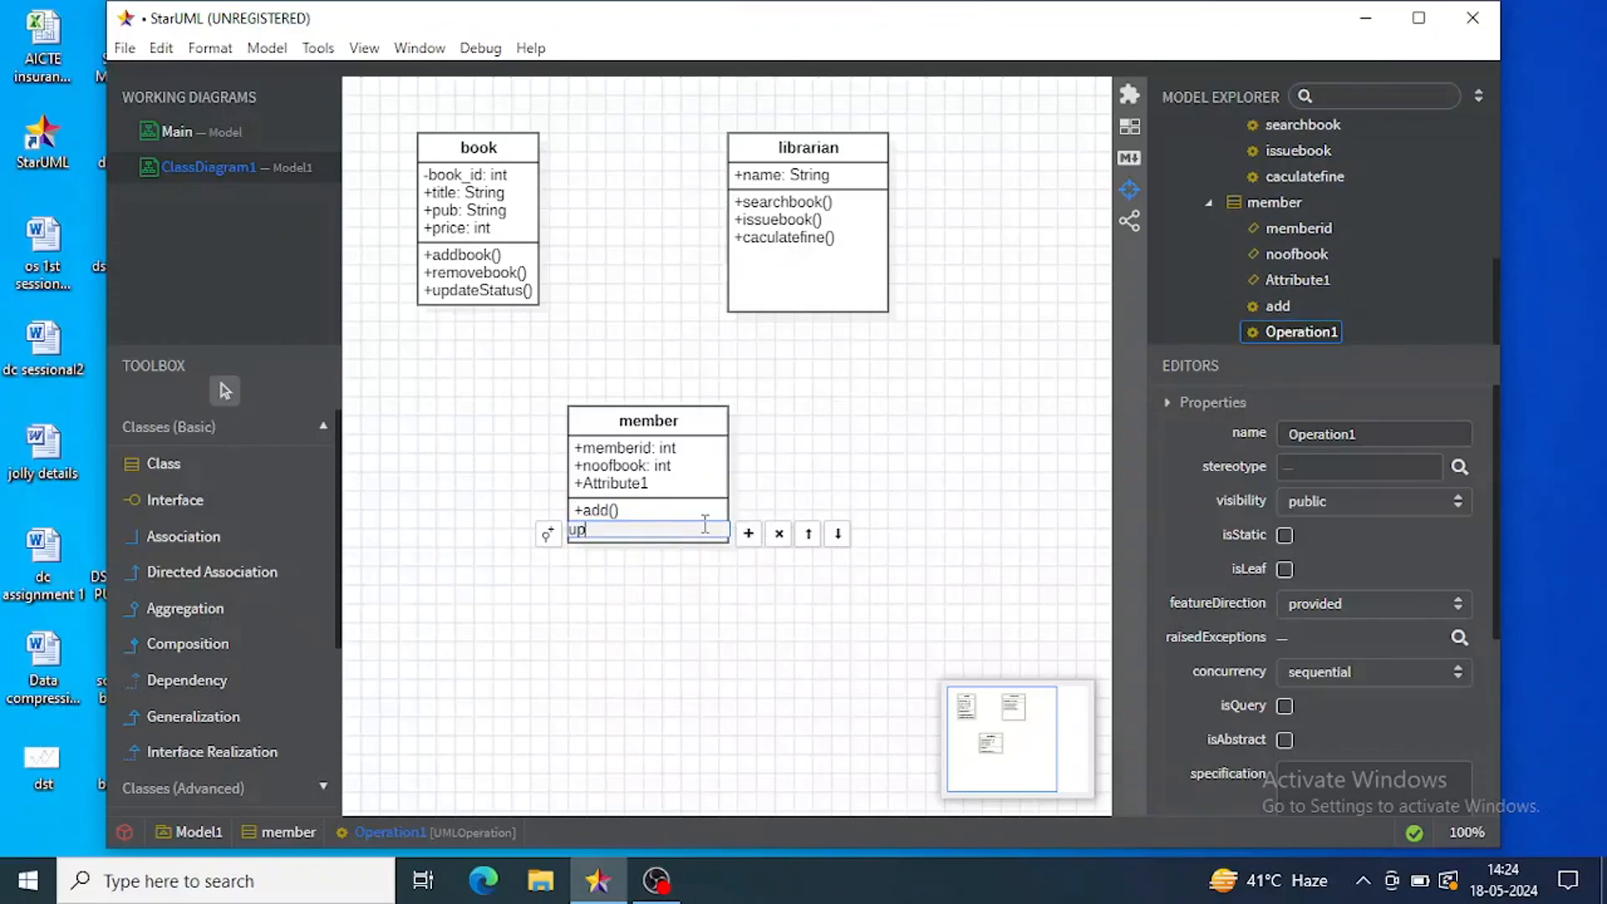
text(date())
click(641, 669)
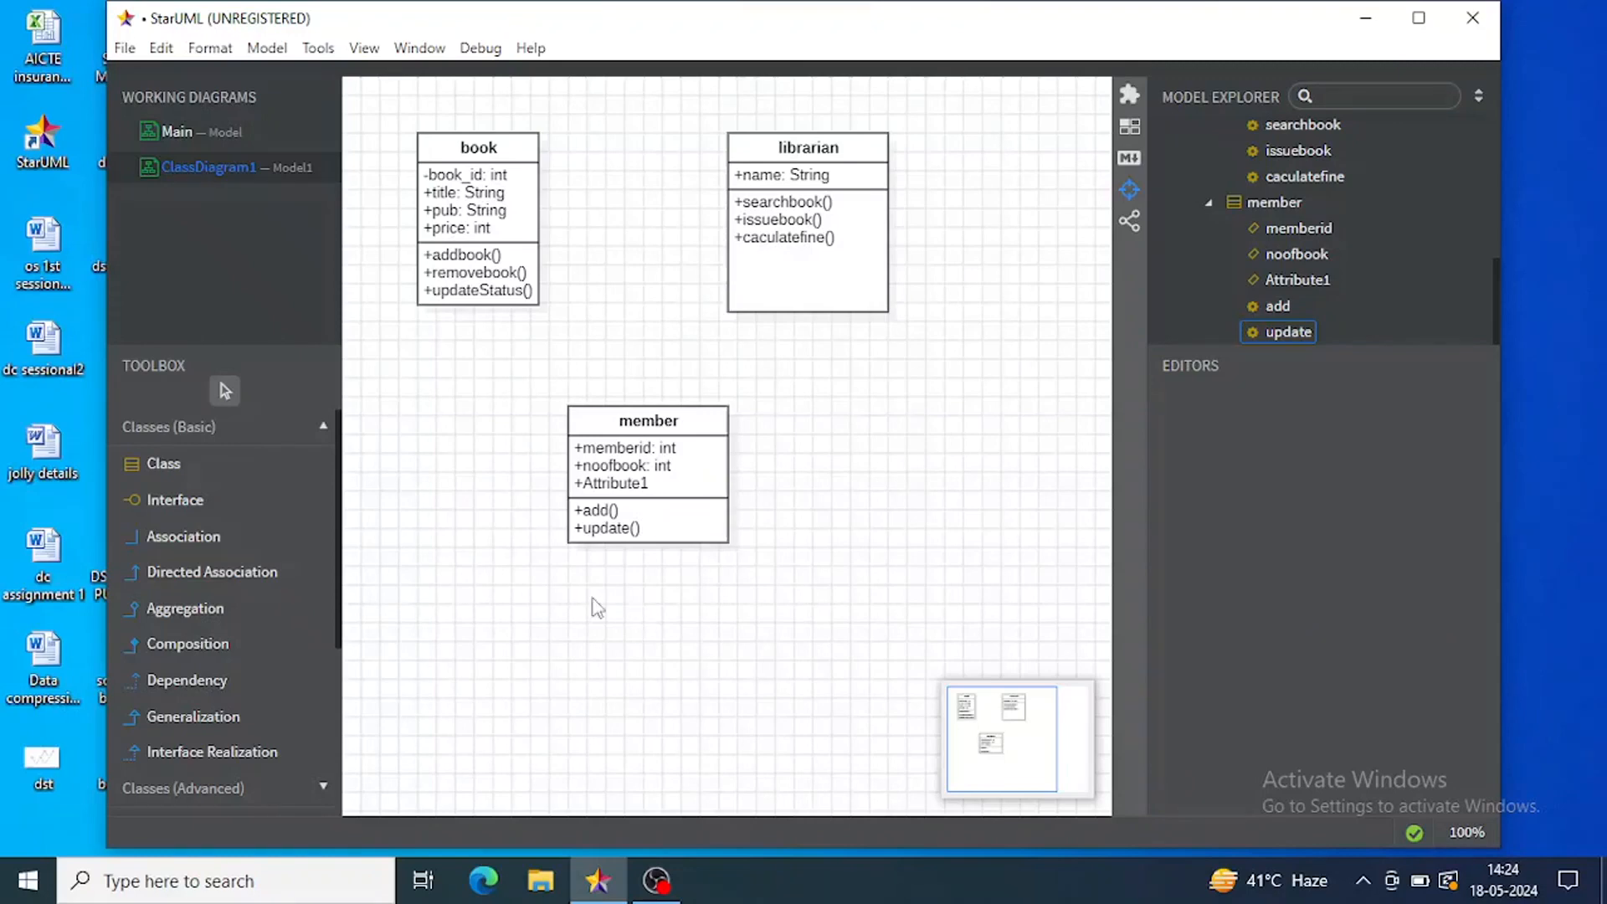
- Draw a fourth class to the right of the member class and name it fine
click(186, 469)
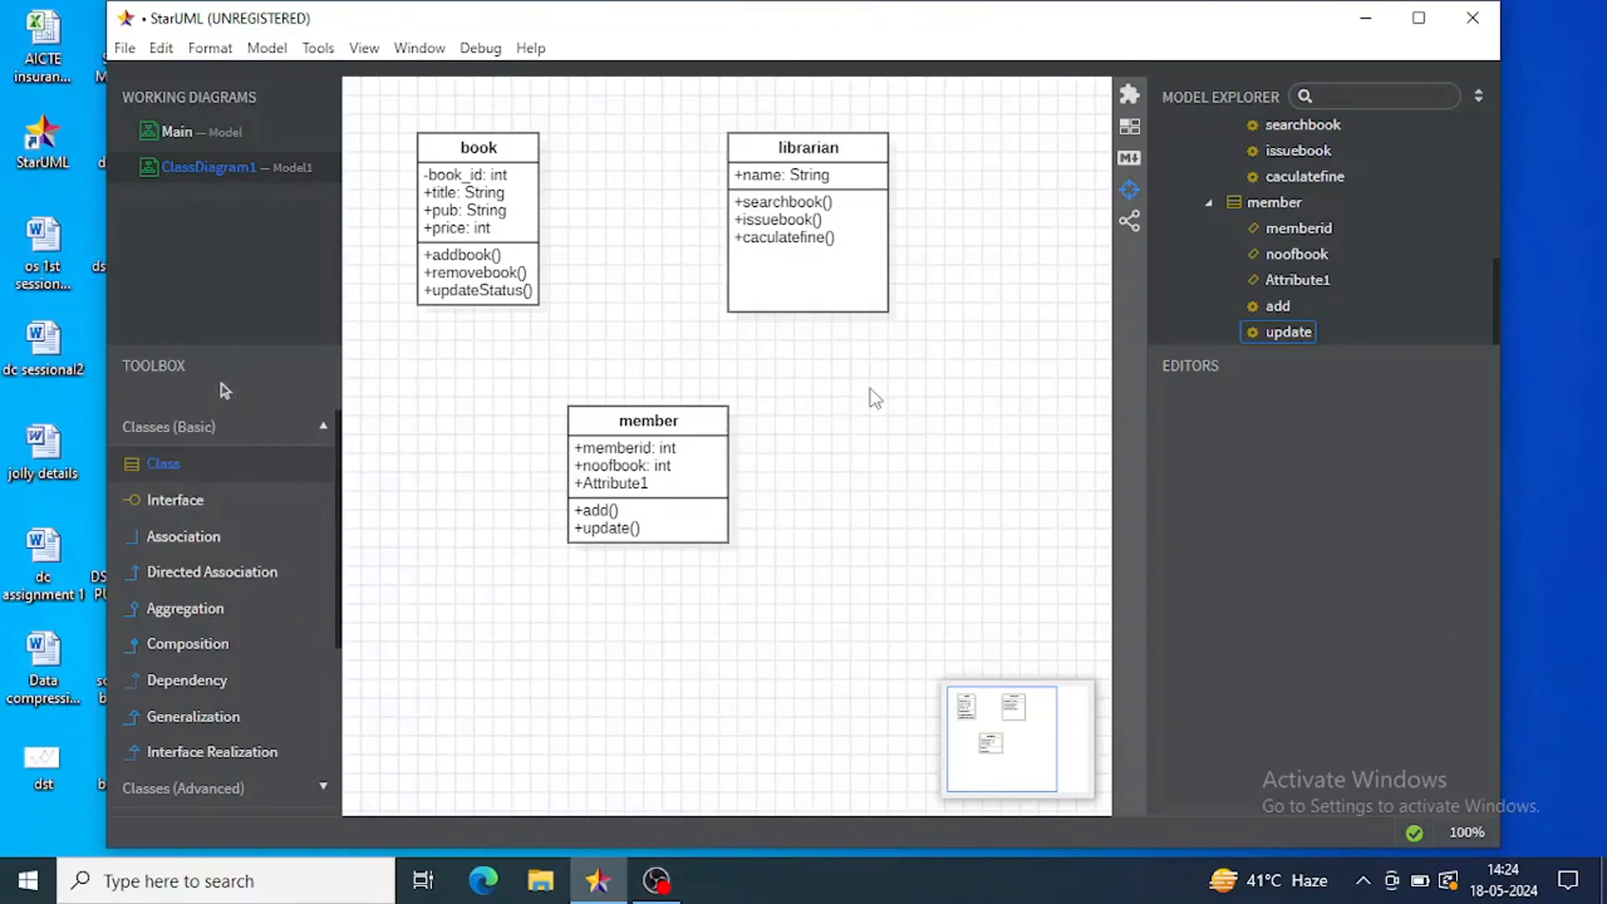
drag(906, 379, 1038, 493)
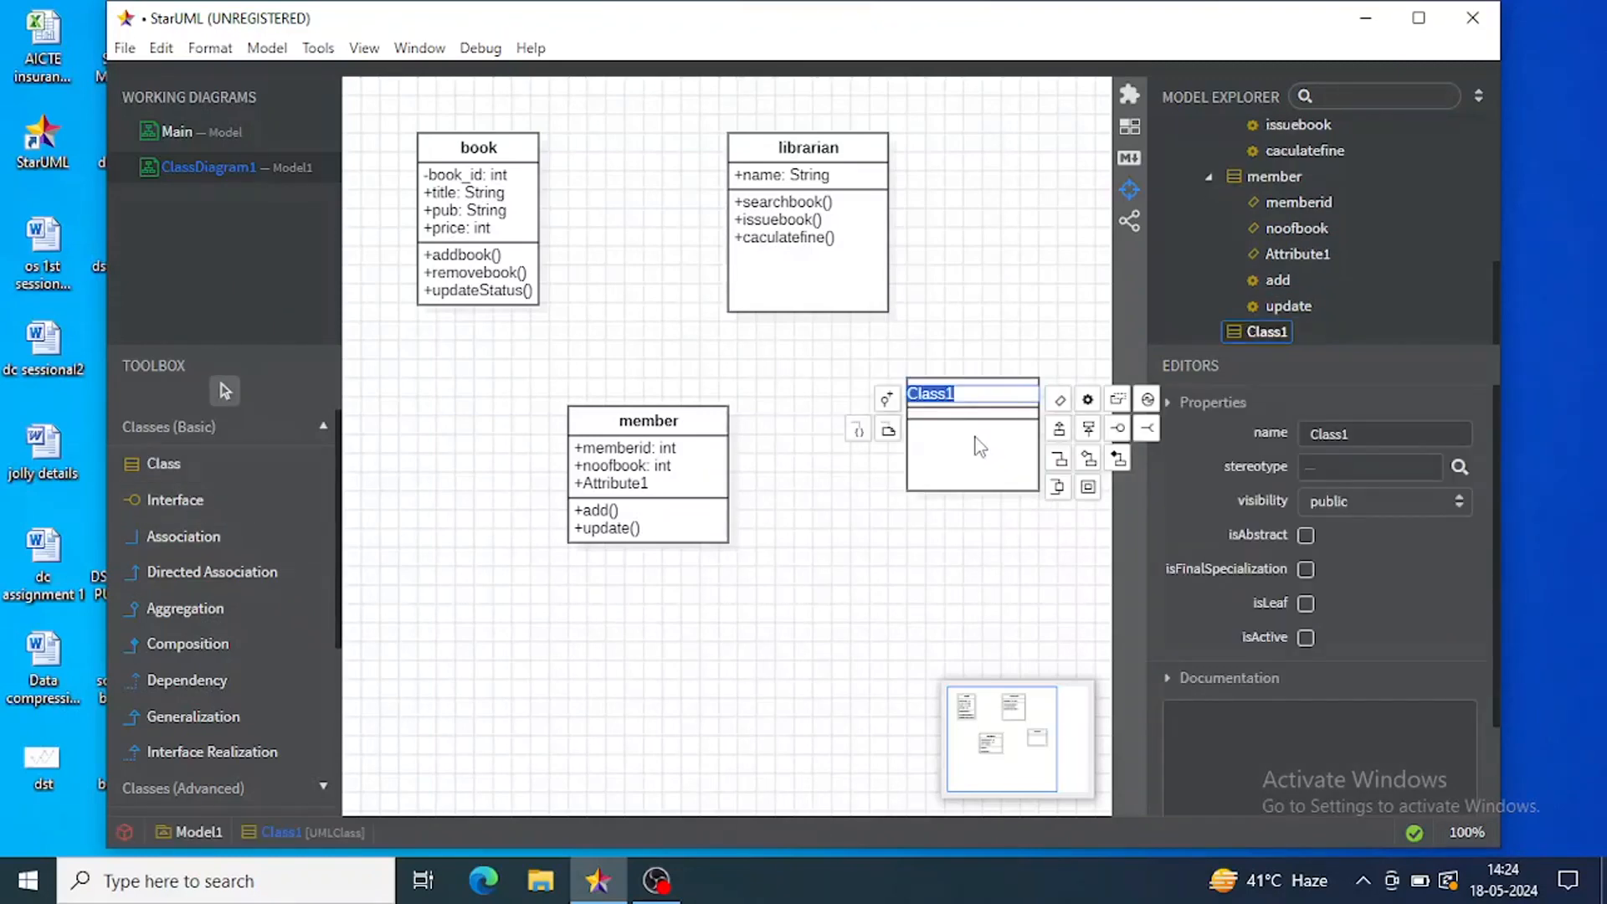
key(BackSpace)
text(fine)
- Add the attribute memberid: int to the fine class
double_click(944, 412)
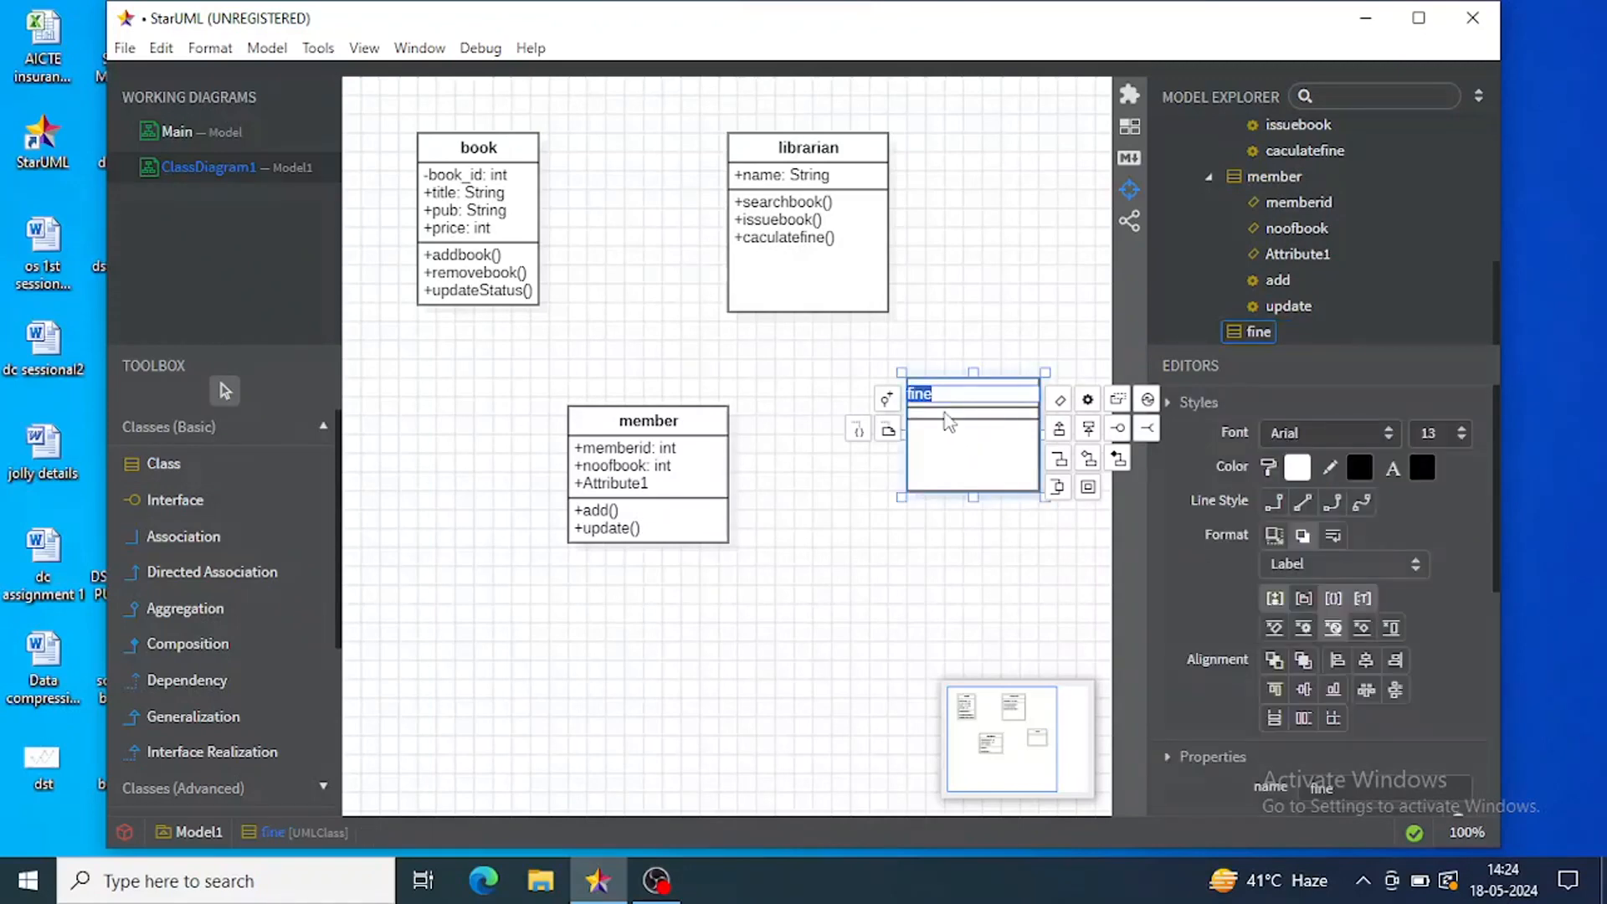
click(1059, 399)
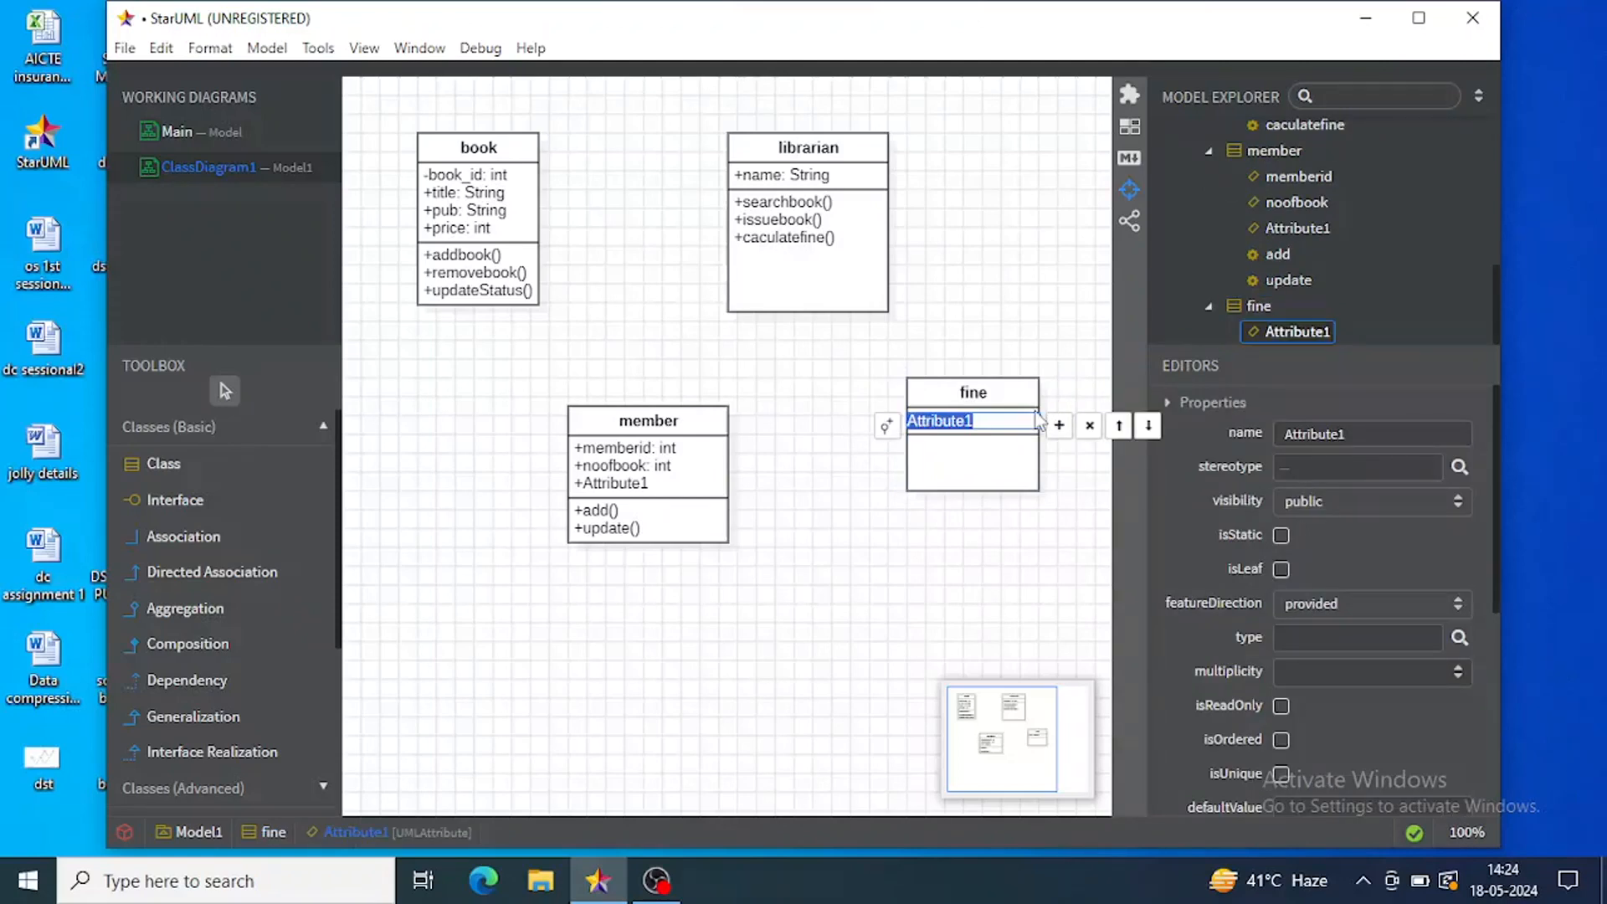
text(memberid: int)
key(Return)
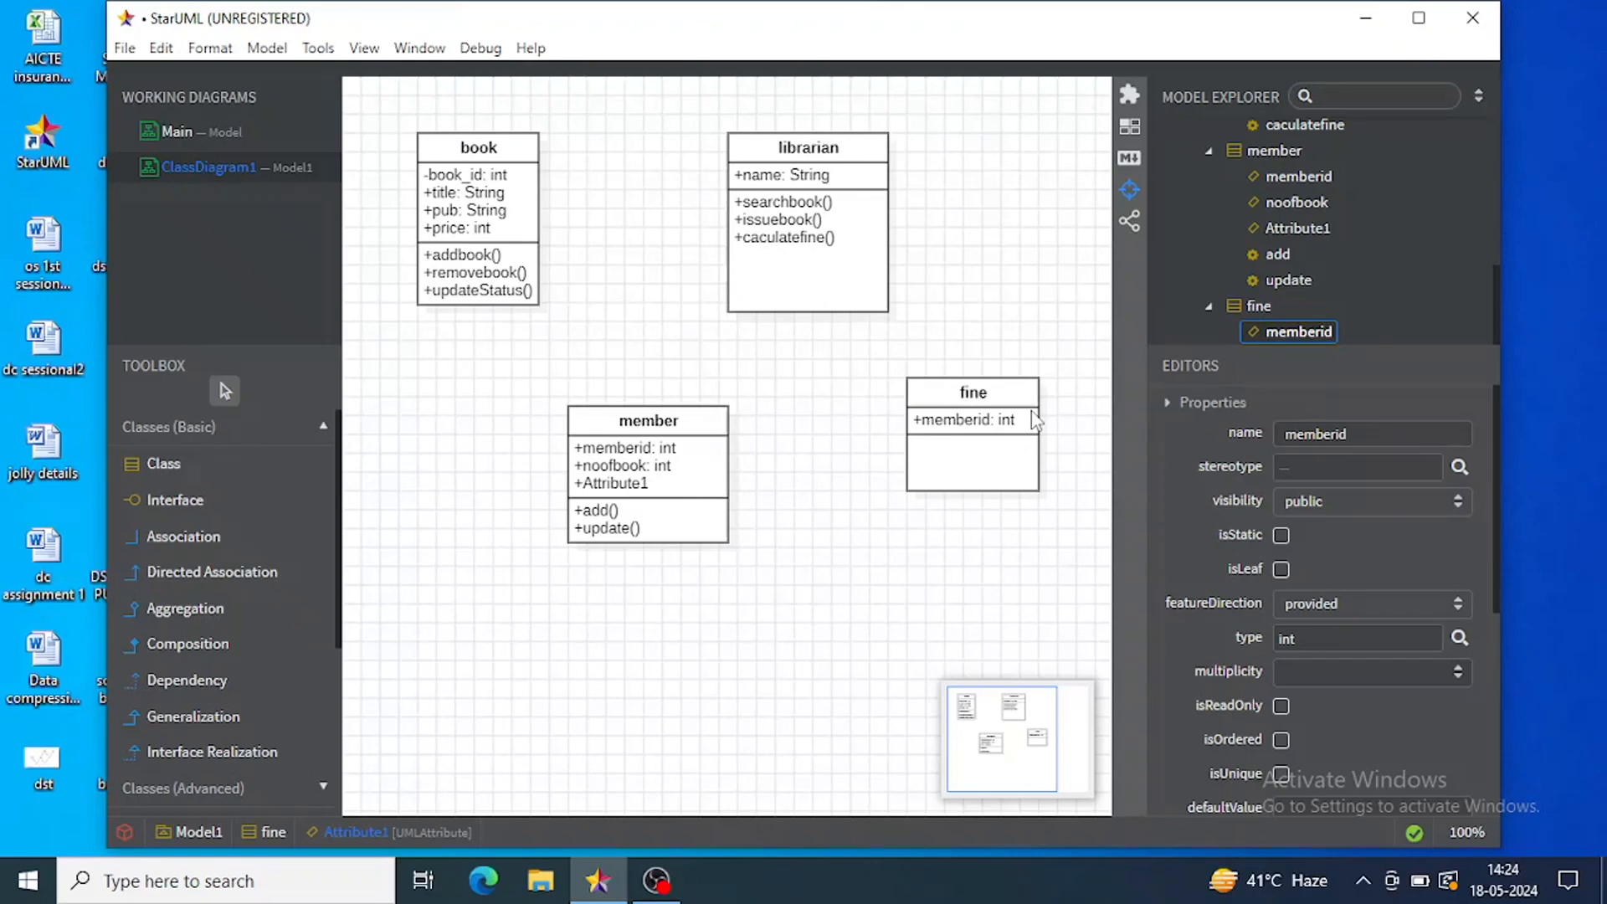
- Add the attribute amount: int below memberid in the fine class
click(1025, 422)
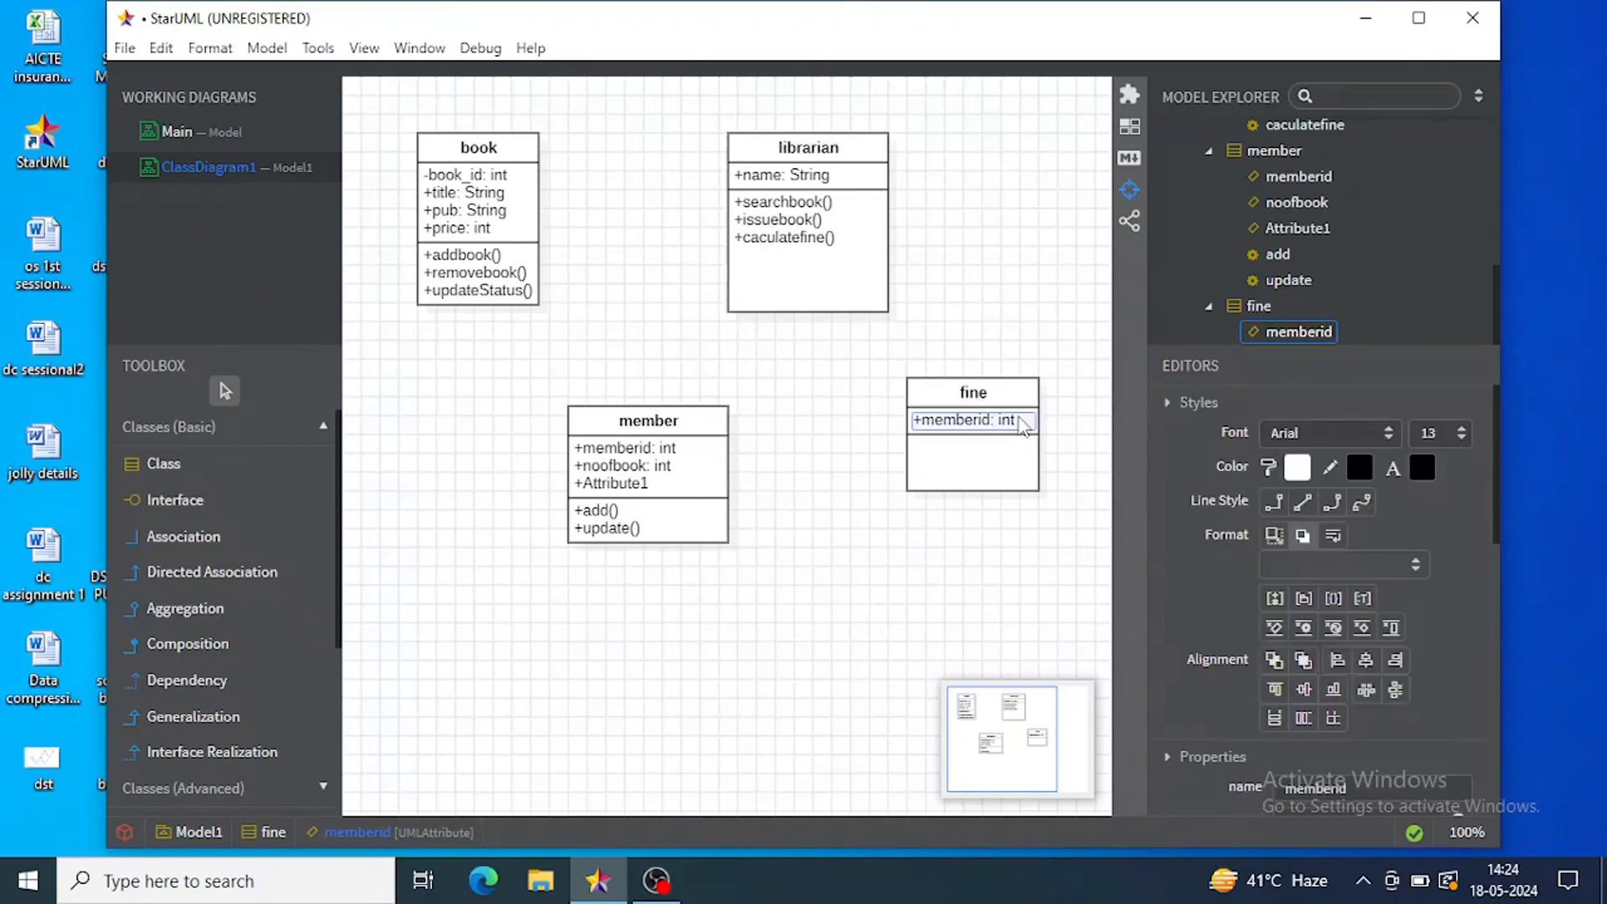
double_click(1014, 423)
click(1059, 425)
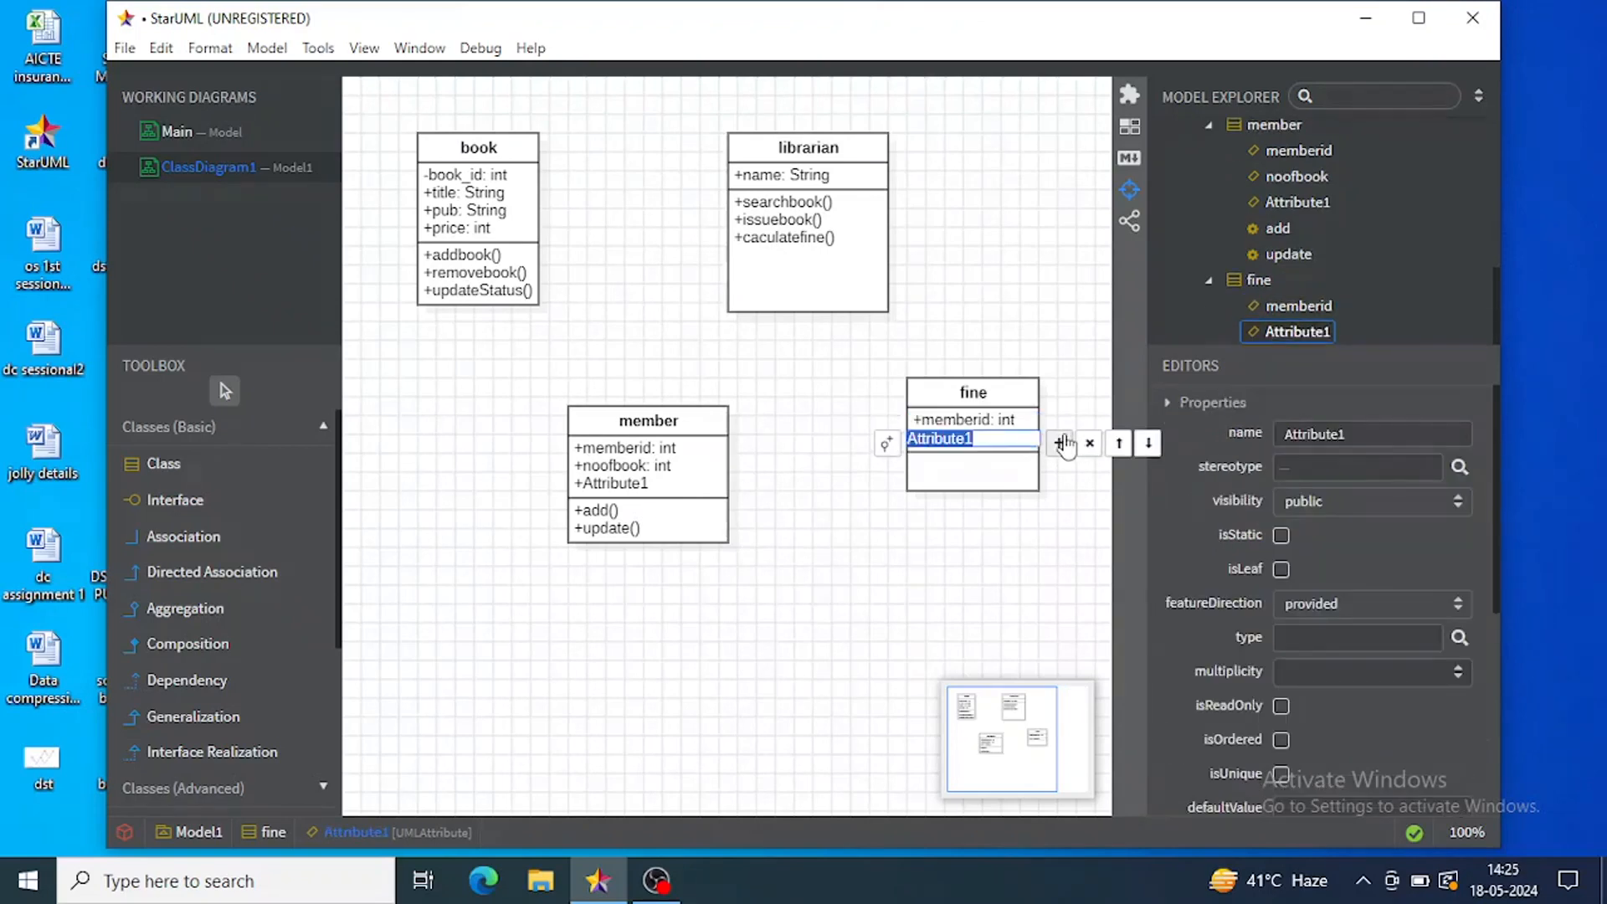
text(amount)
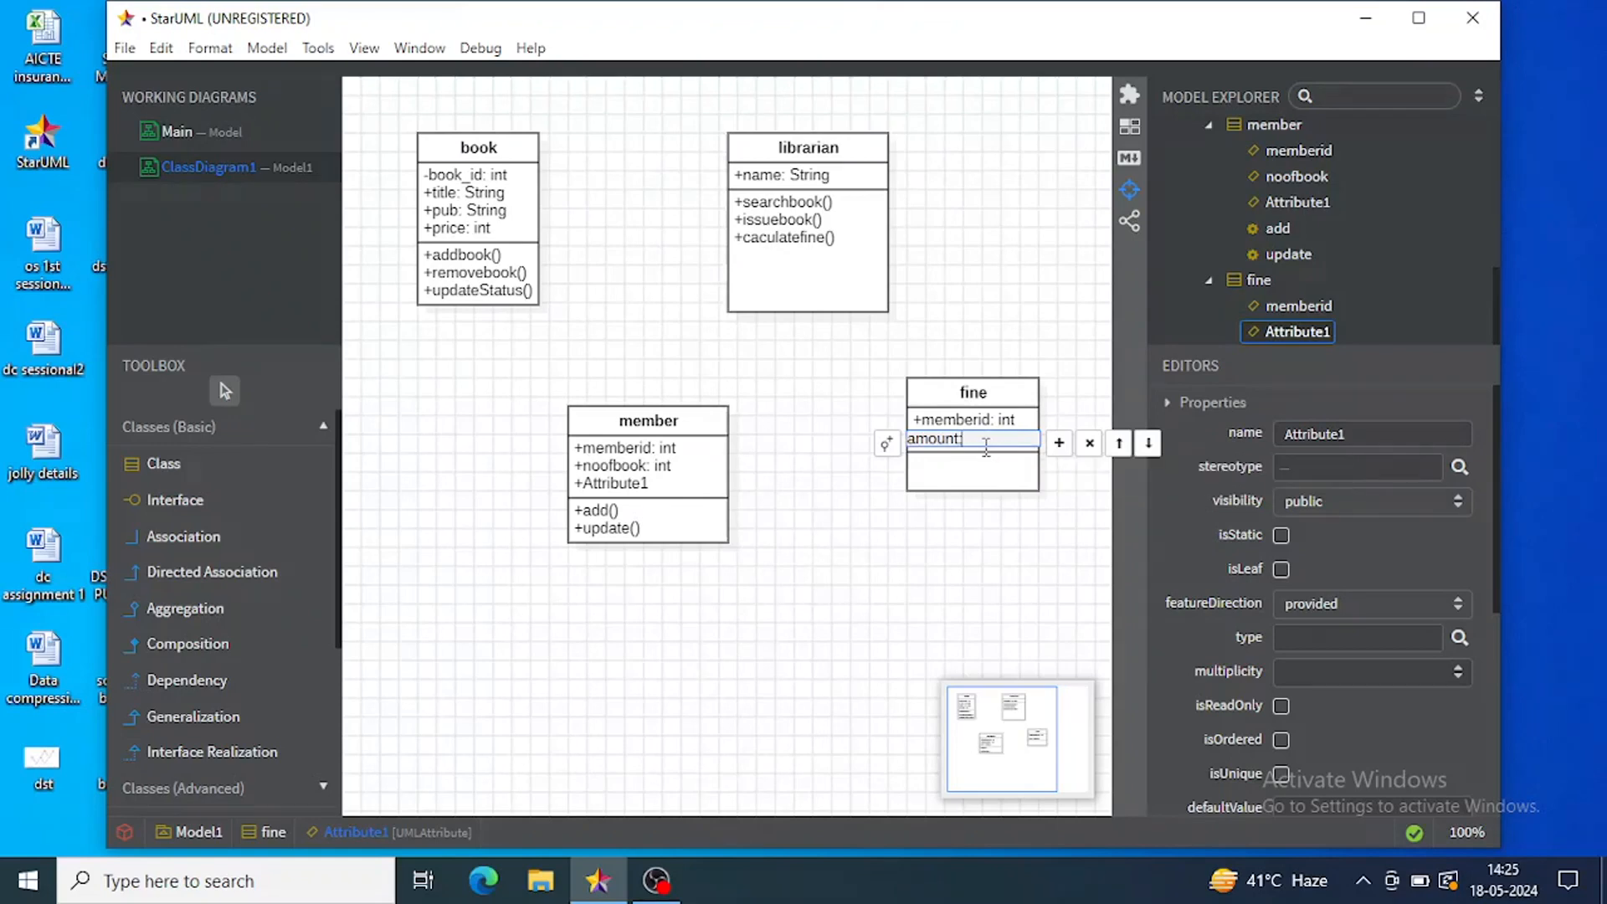
text(:int)
- Add the operation payfine() to the fine class
click(945, 476)
double_click(945, 474)
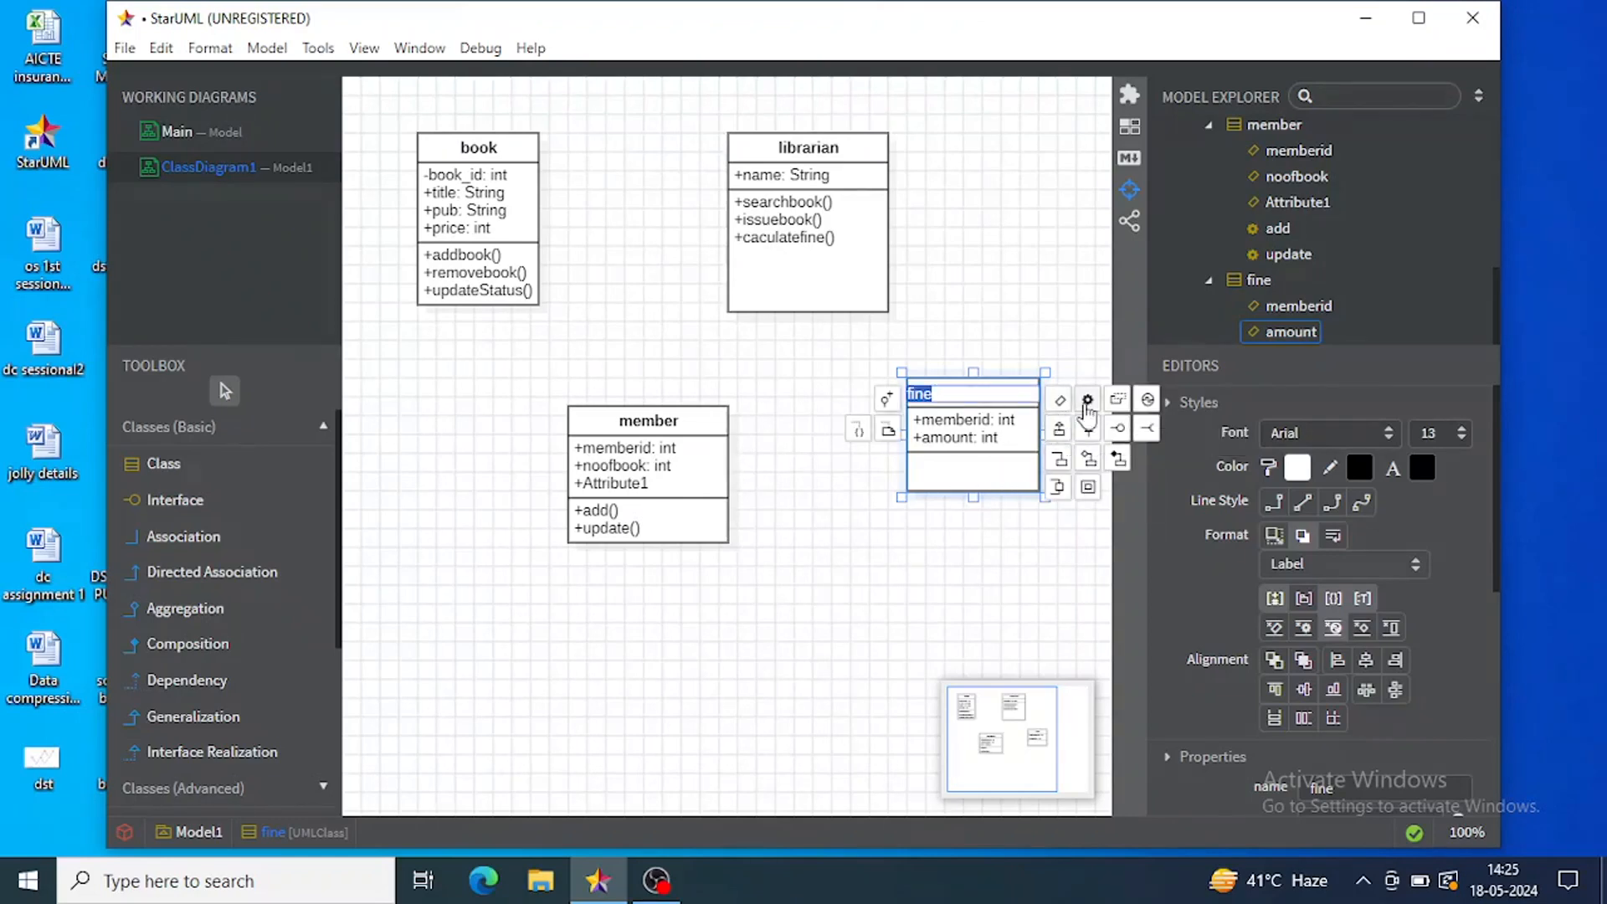
click(1088, 400)
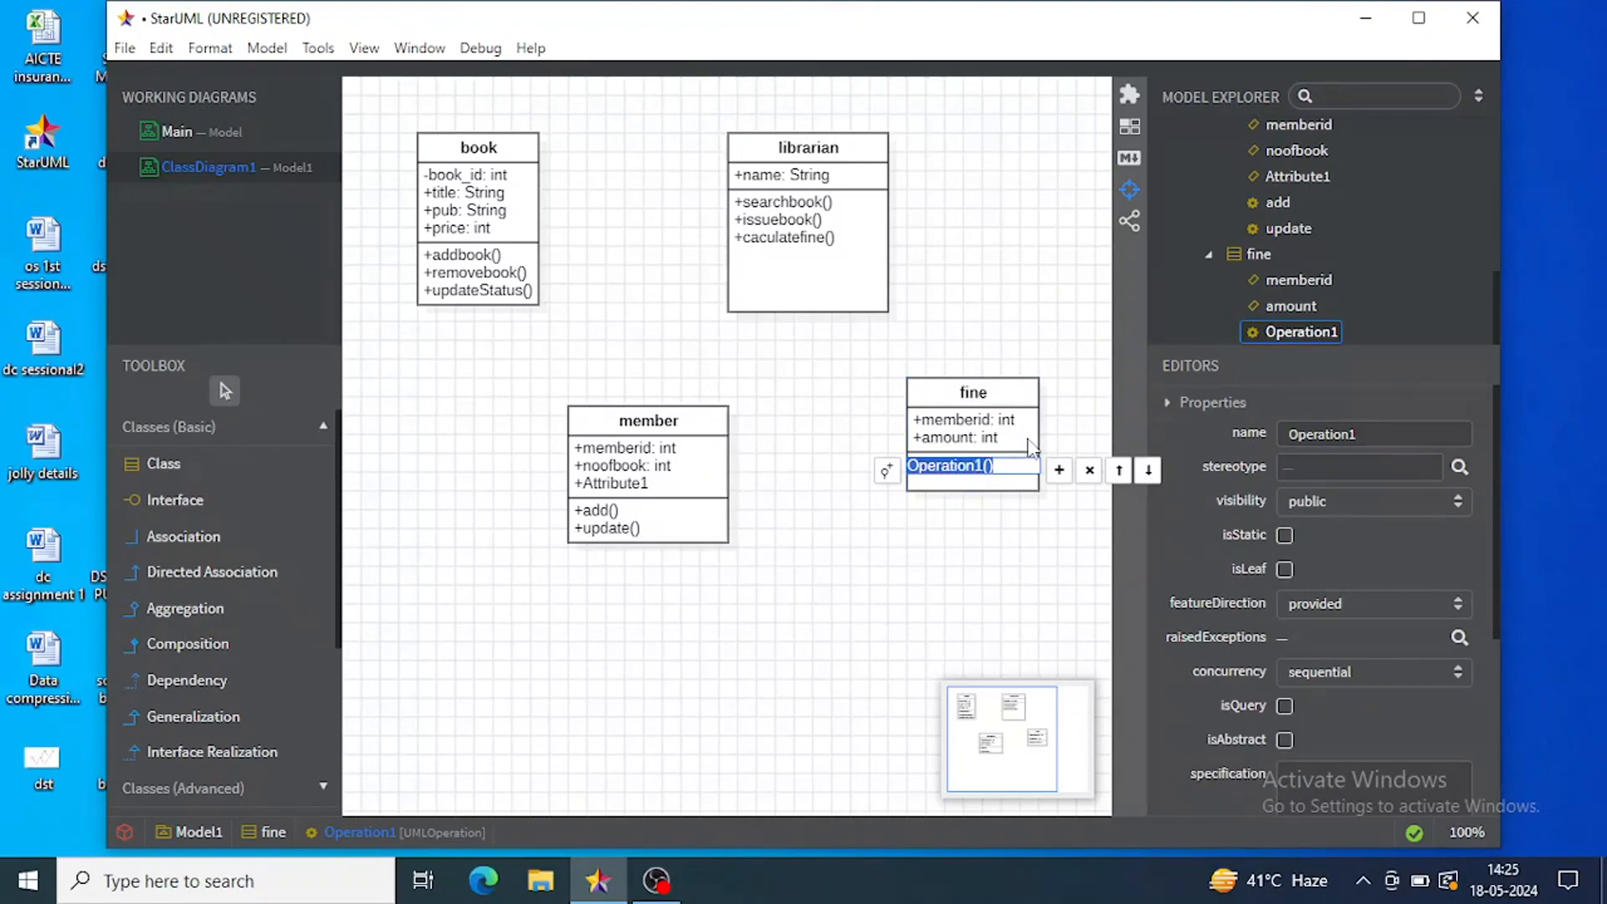
text(payfne)
key(BackSpace)
key(BackSpace)
text(inr)
key(BackSpace)
text(e())
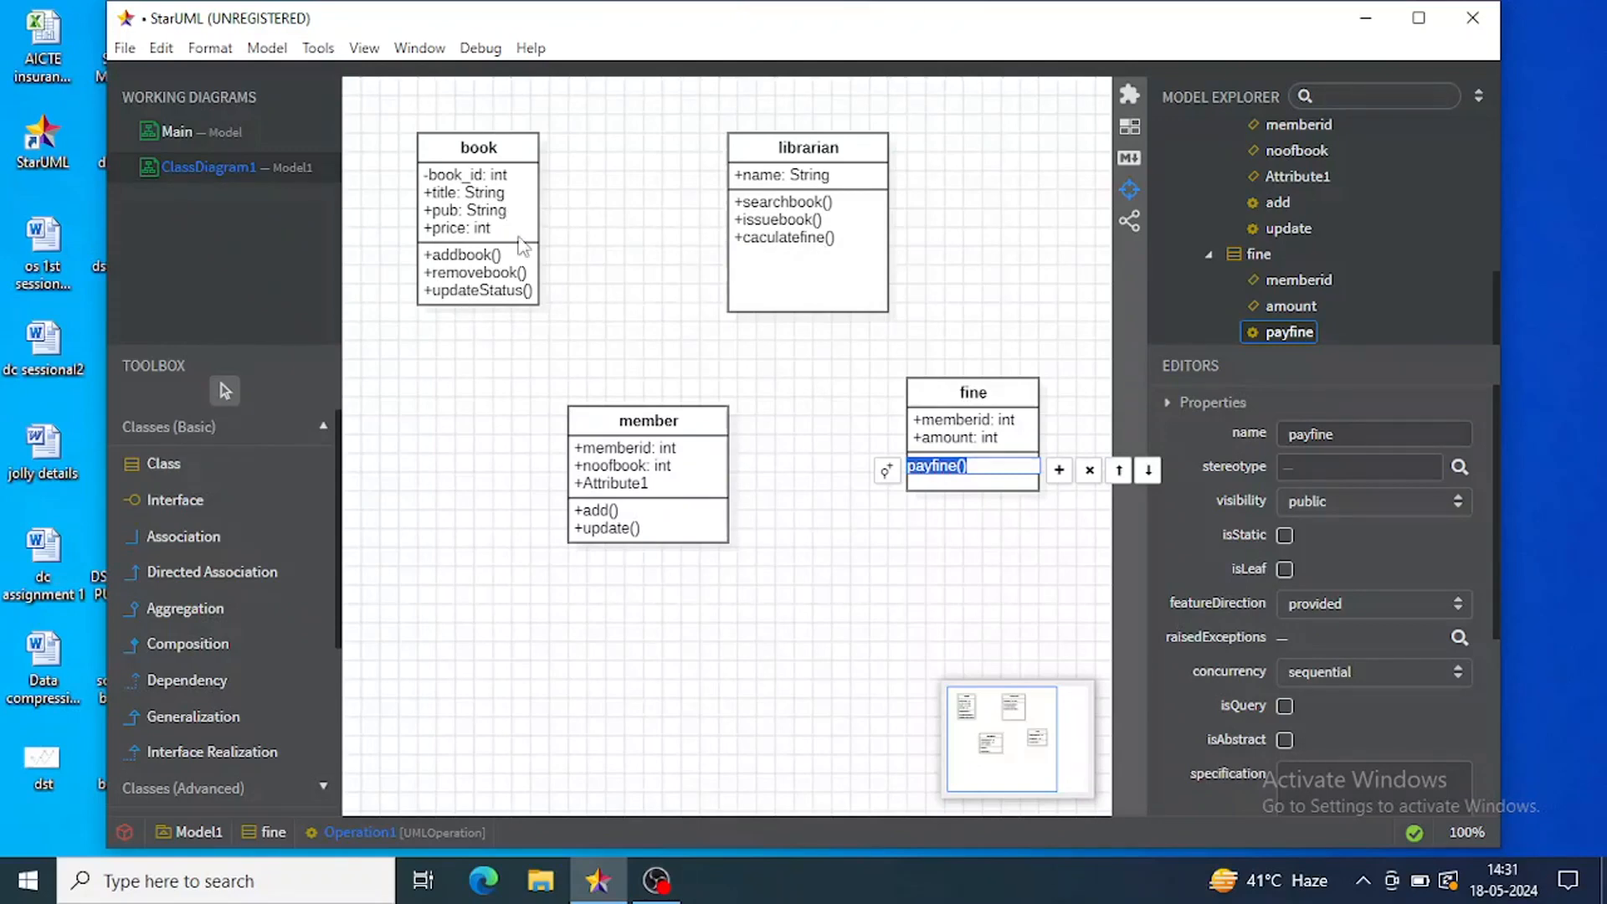
- Try to draw an association from the book class to the librarian class
click(221, 538)
drag(546, 214, 728, 216)
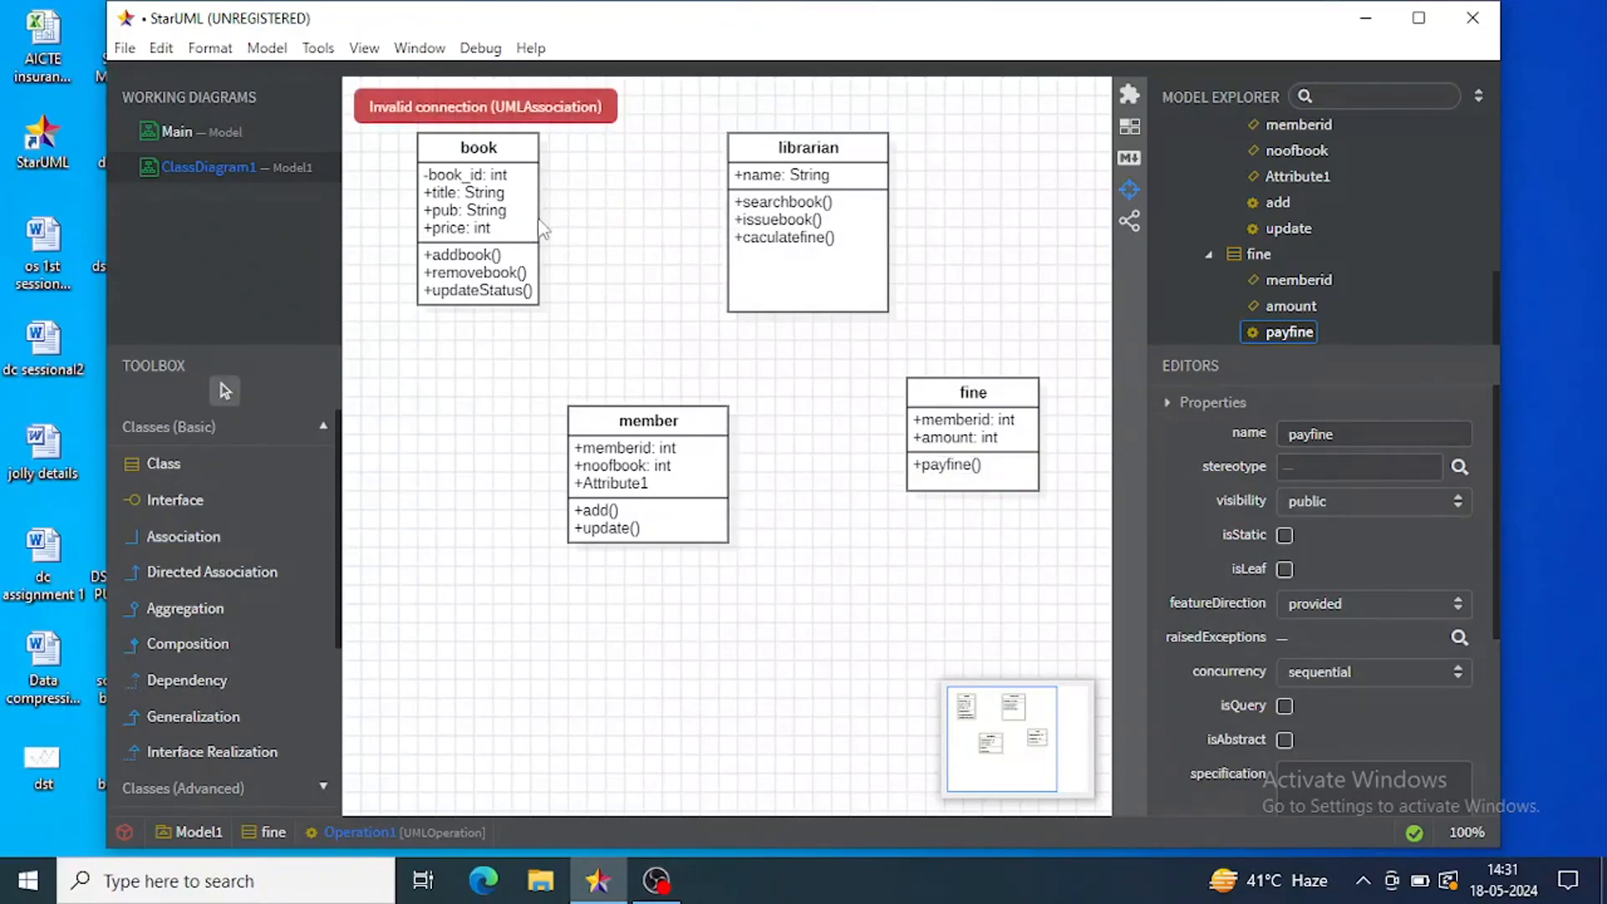
click(201, 538)
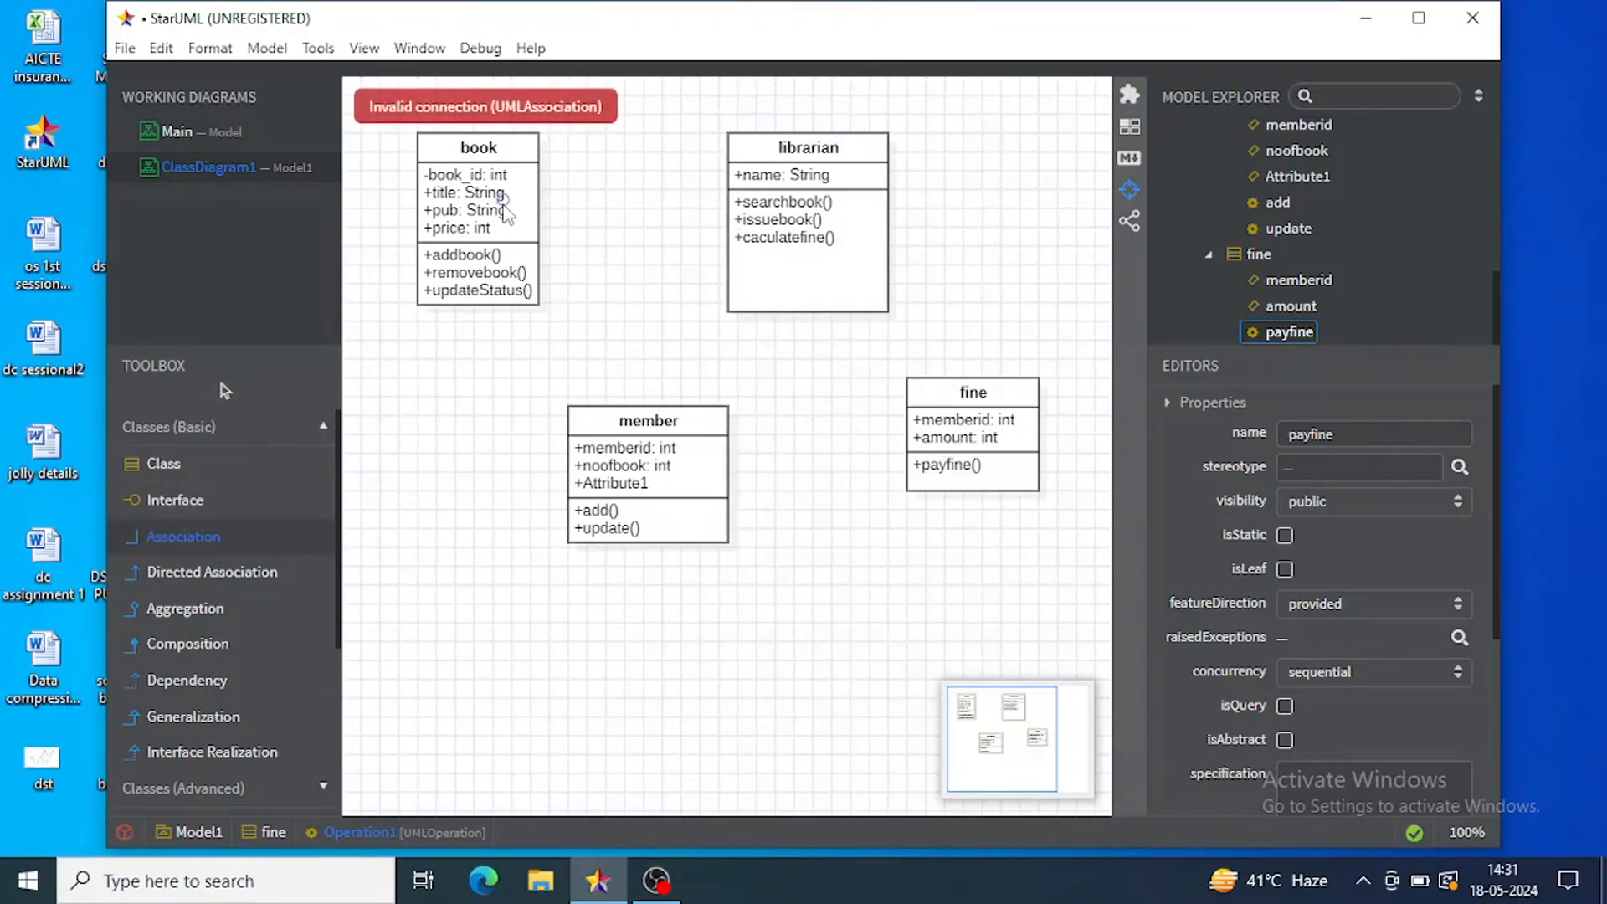
drag(501, 205, 730, 216)
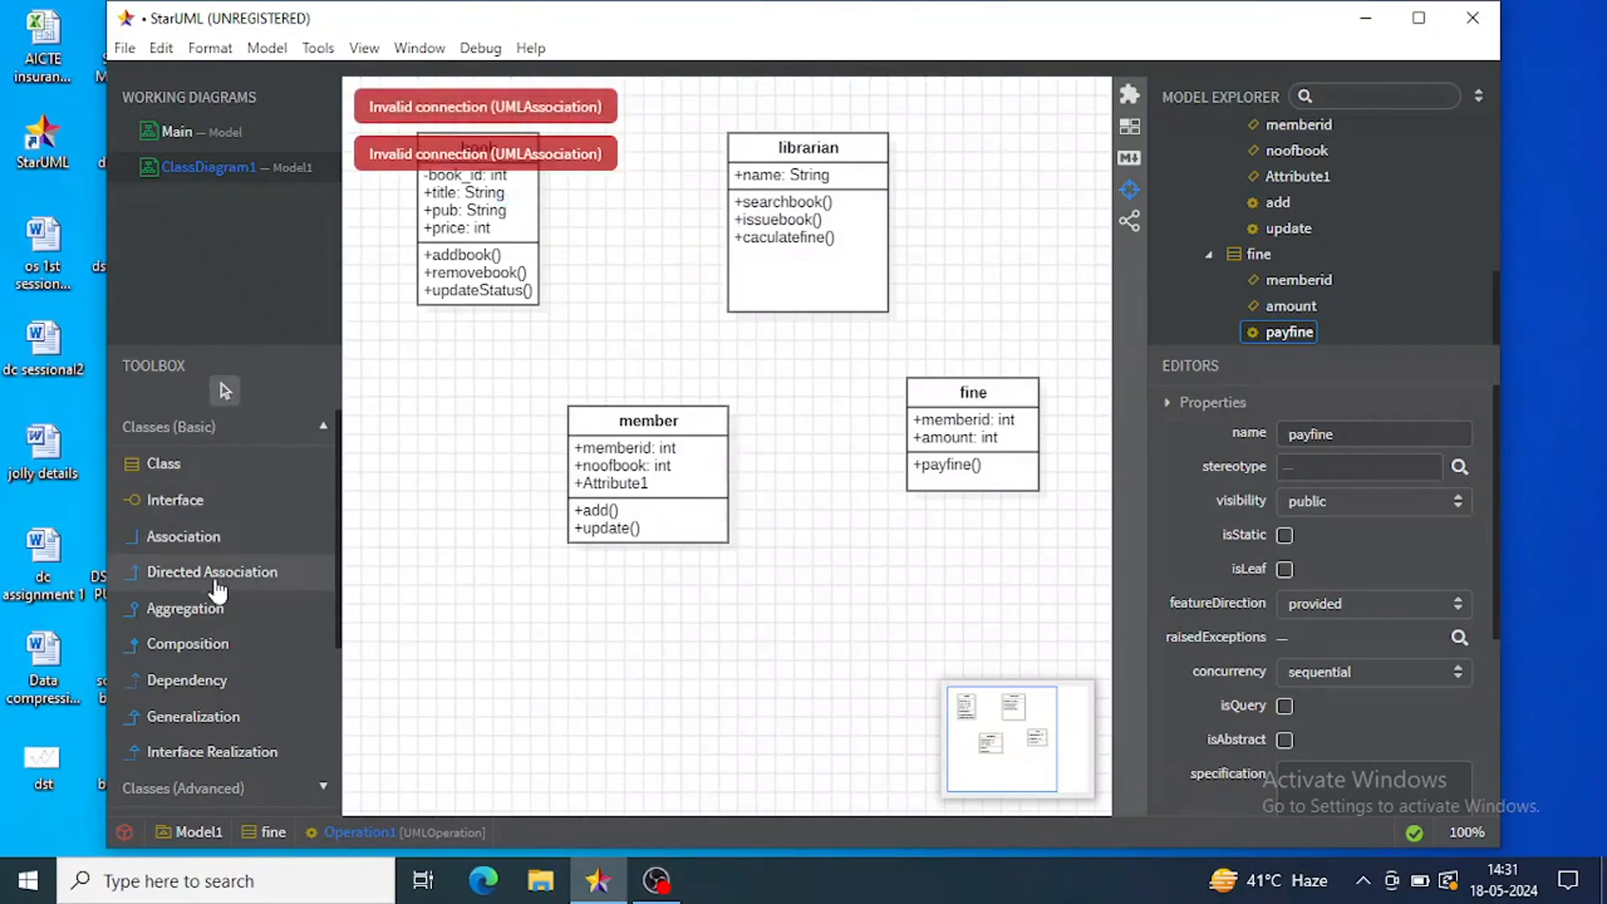
- Draw an association from the librarian class to the book class and name it issue
click(209, 539)
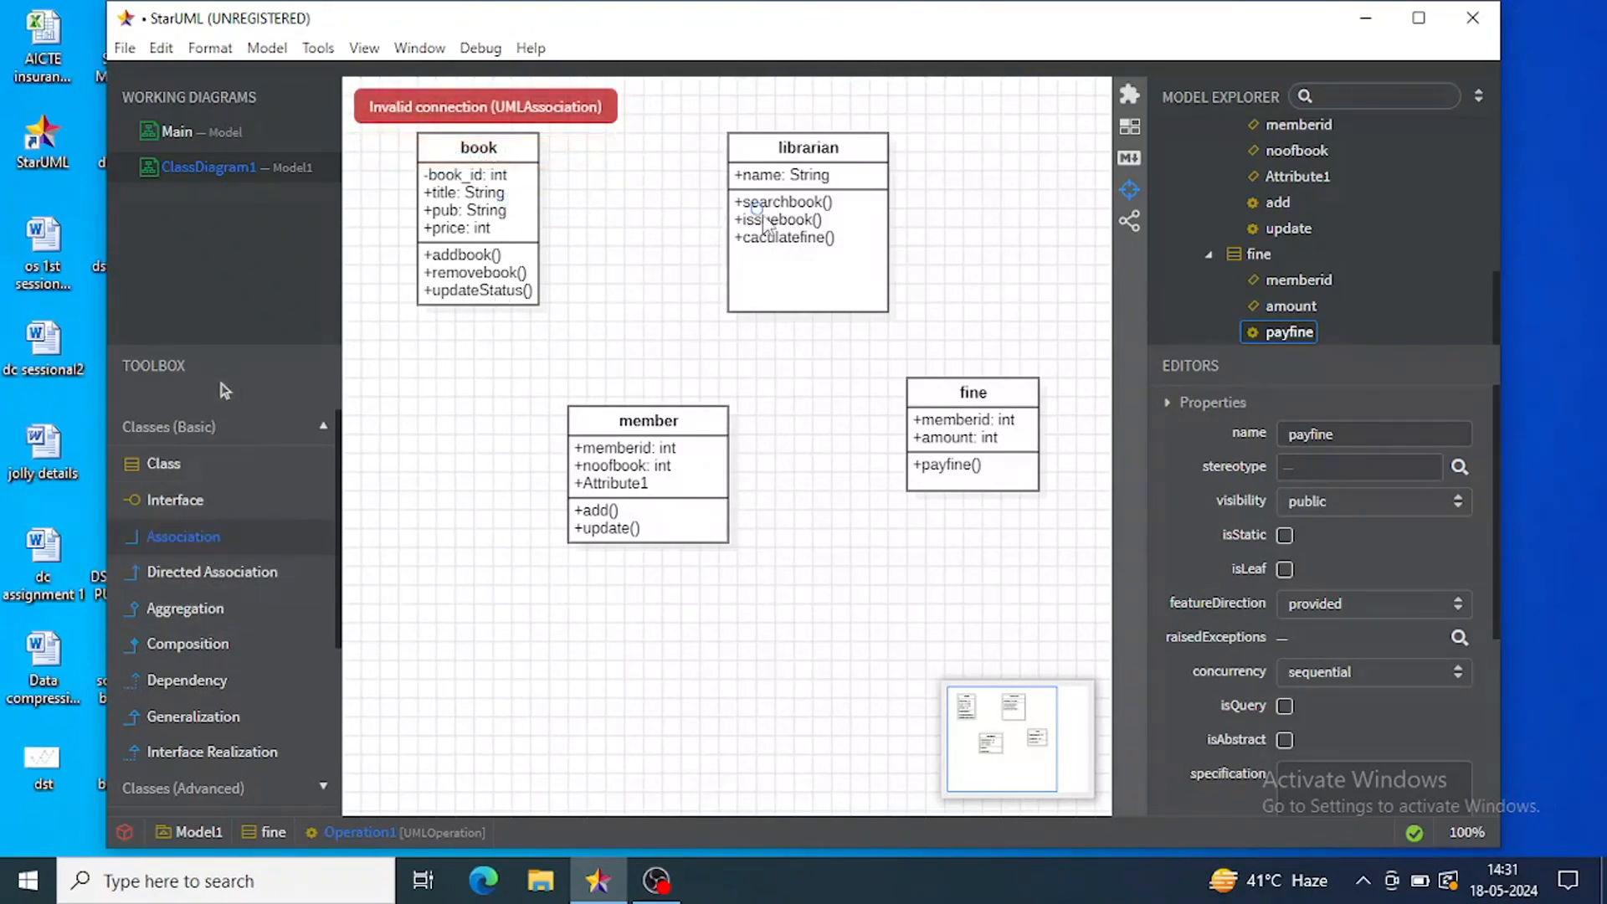
drag(762, 220, 523, 216)
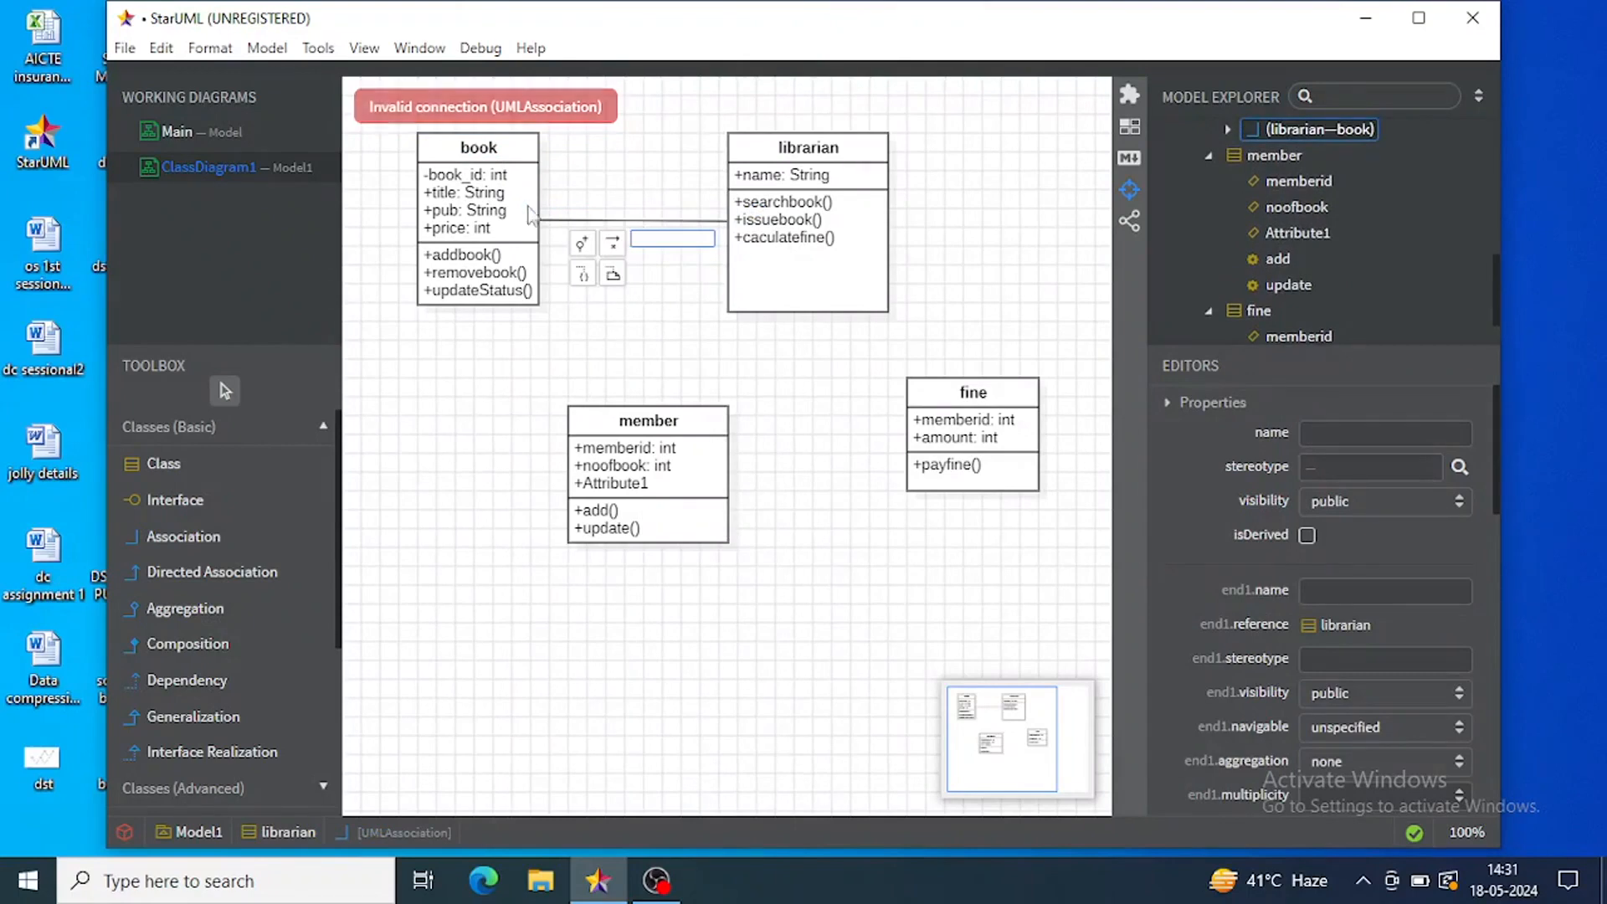
text(issuer)
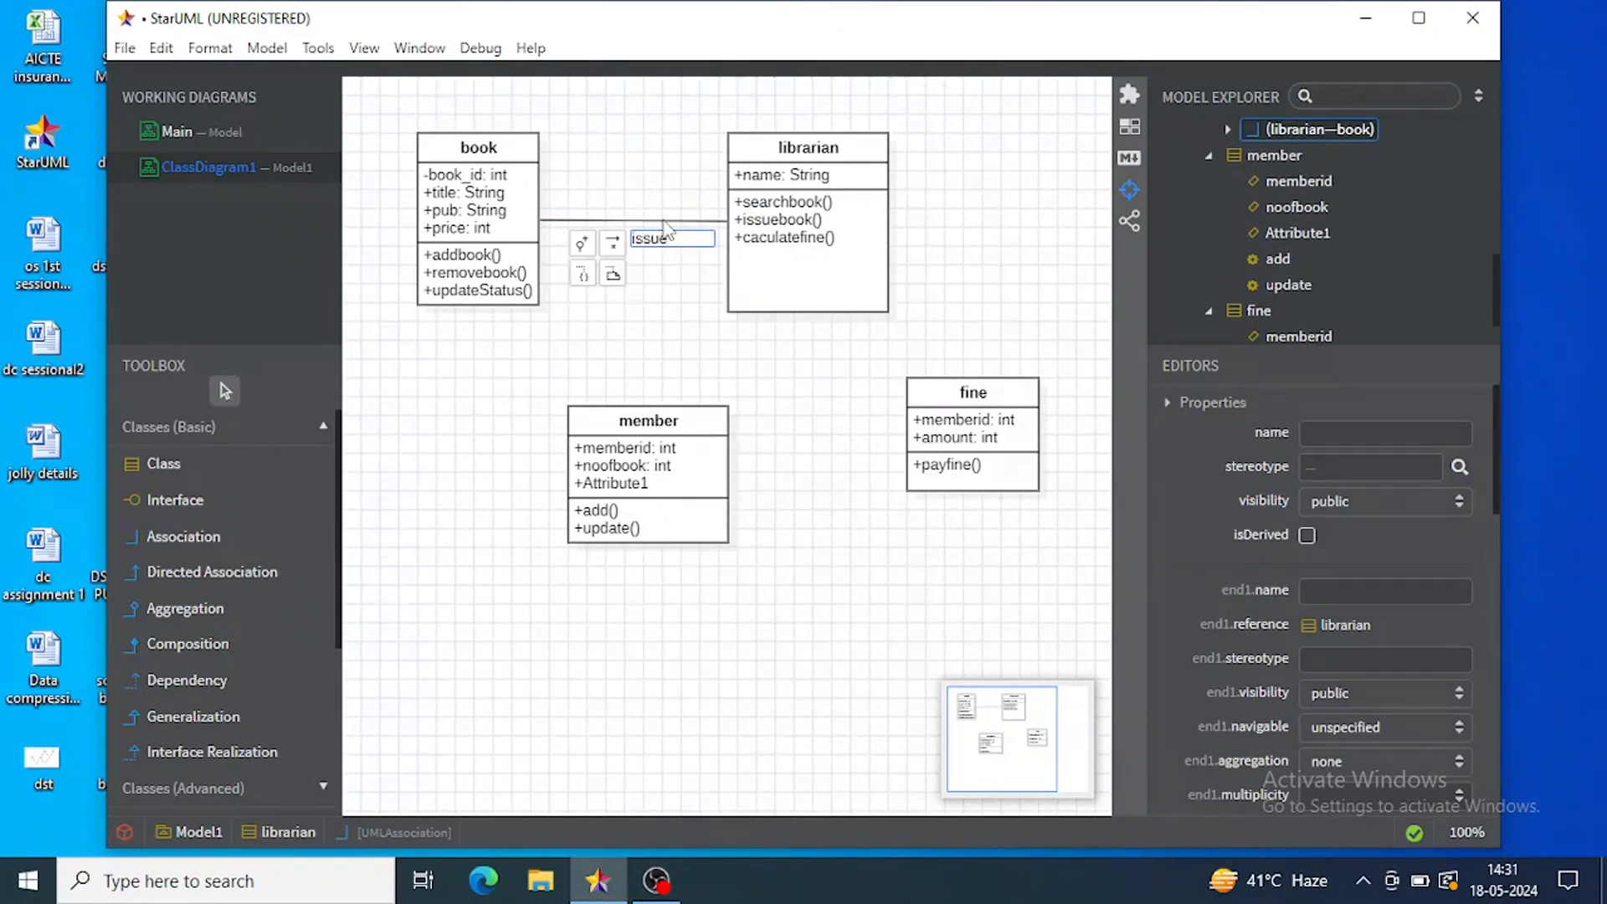
click(695, 343)
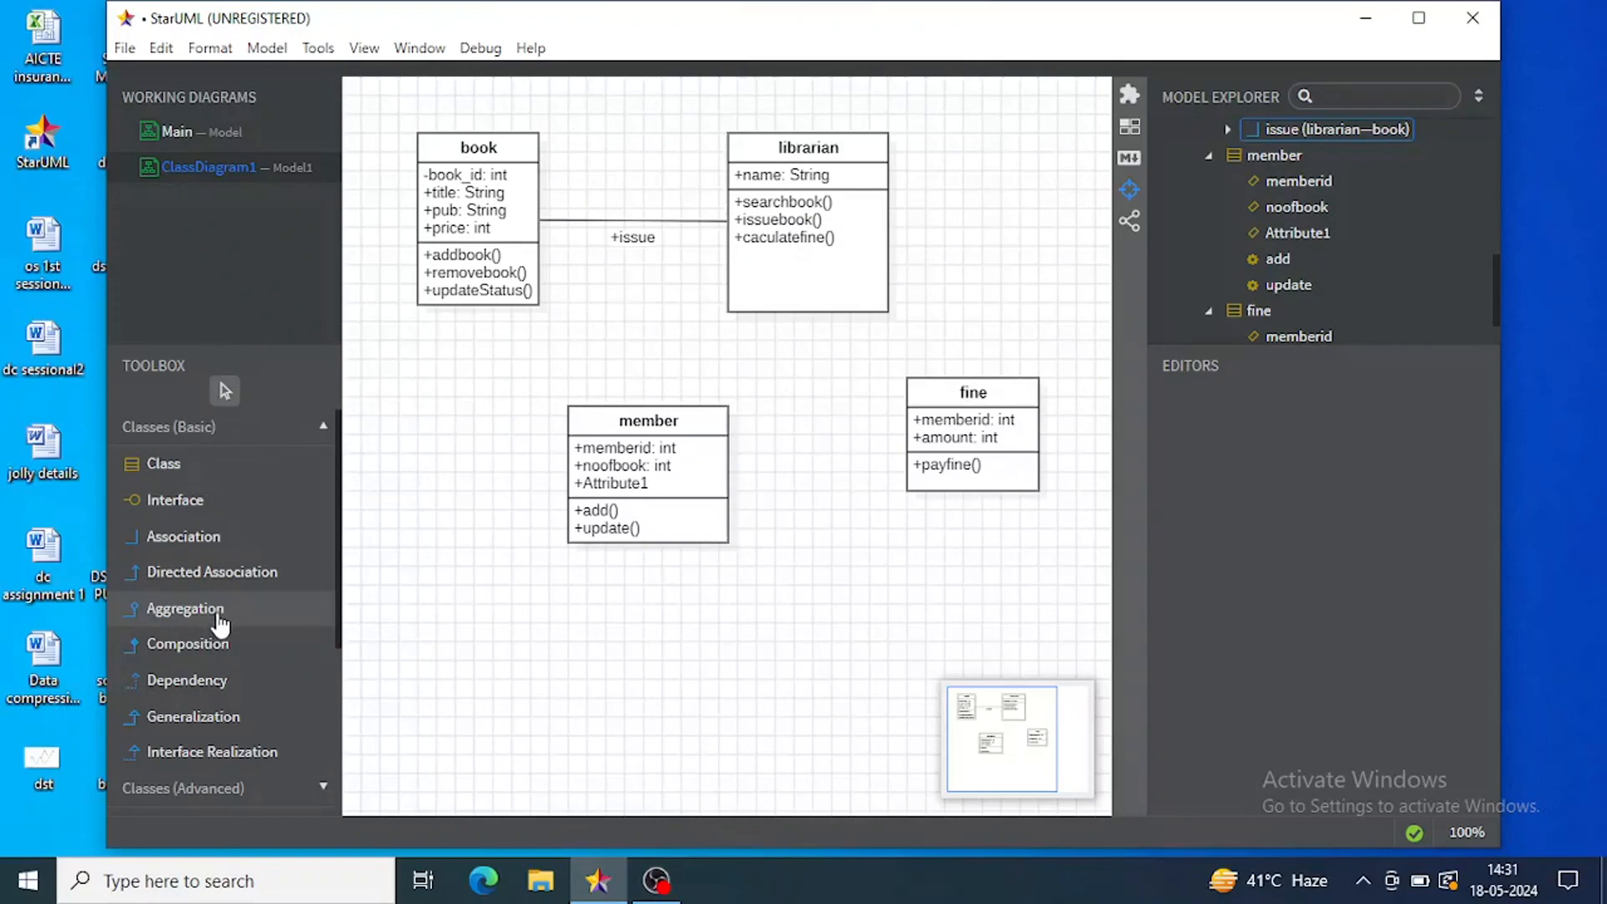
- Draw an aggregation from the member class to the book class and name it request
click(224, 617)
drag(657, 520, 530, 264)
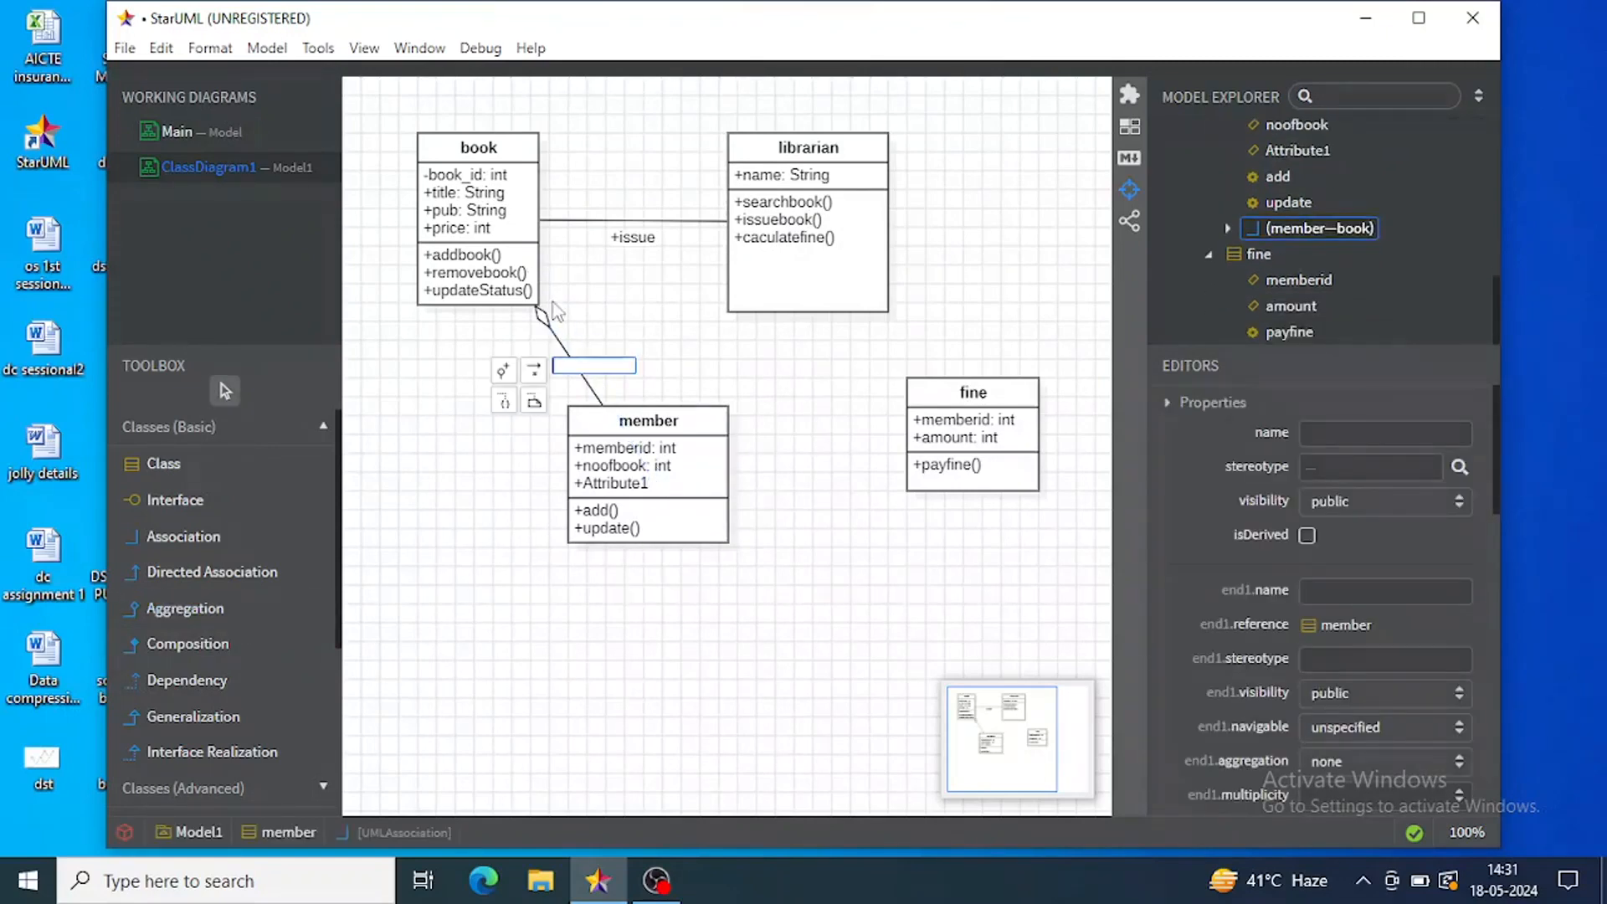
text(request)
click(752, 492)
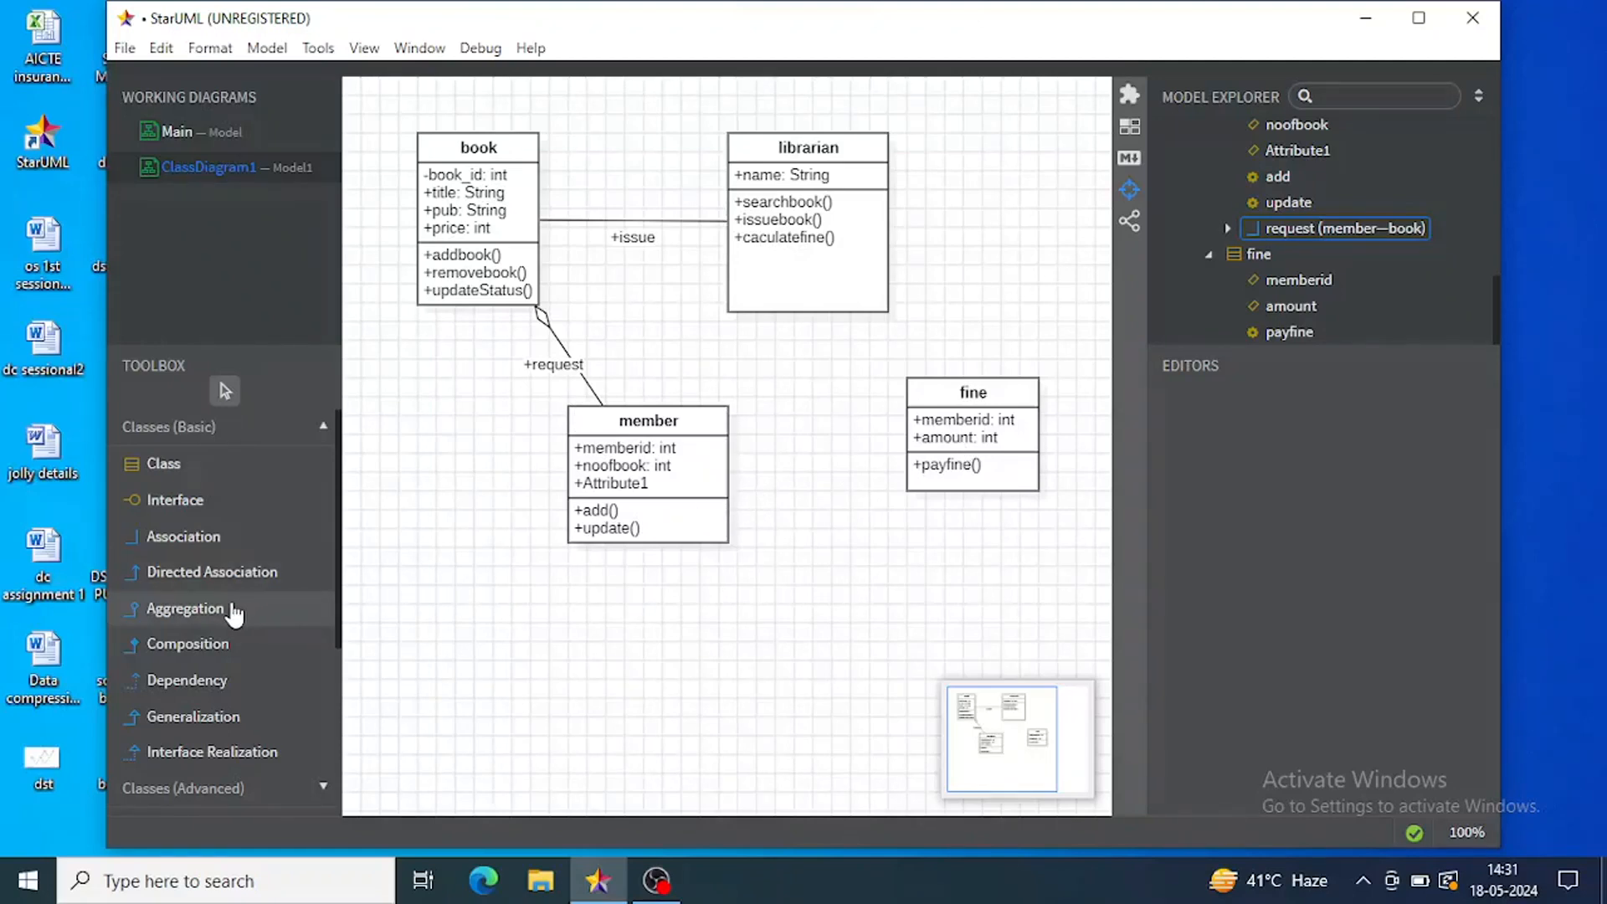
- Draw an aggregation from the member class to the fine class and name it pay
click(225, 611)
drag(661, 517, 946, 442)
text(pay)
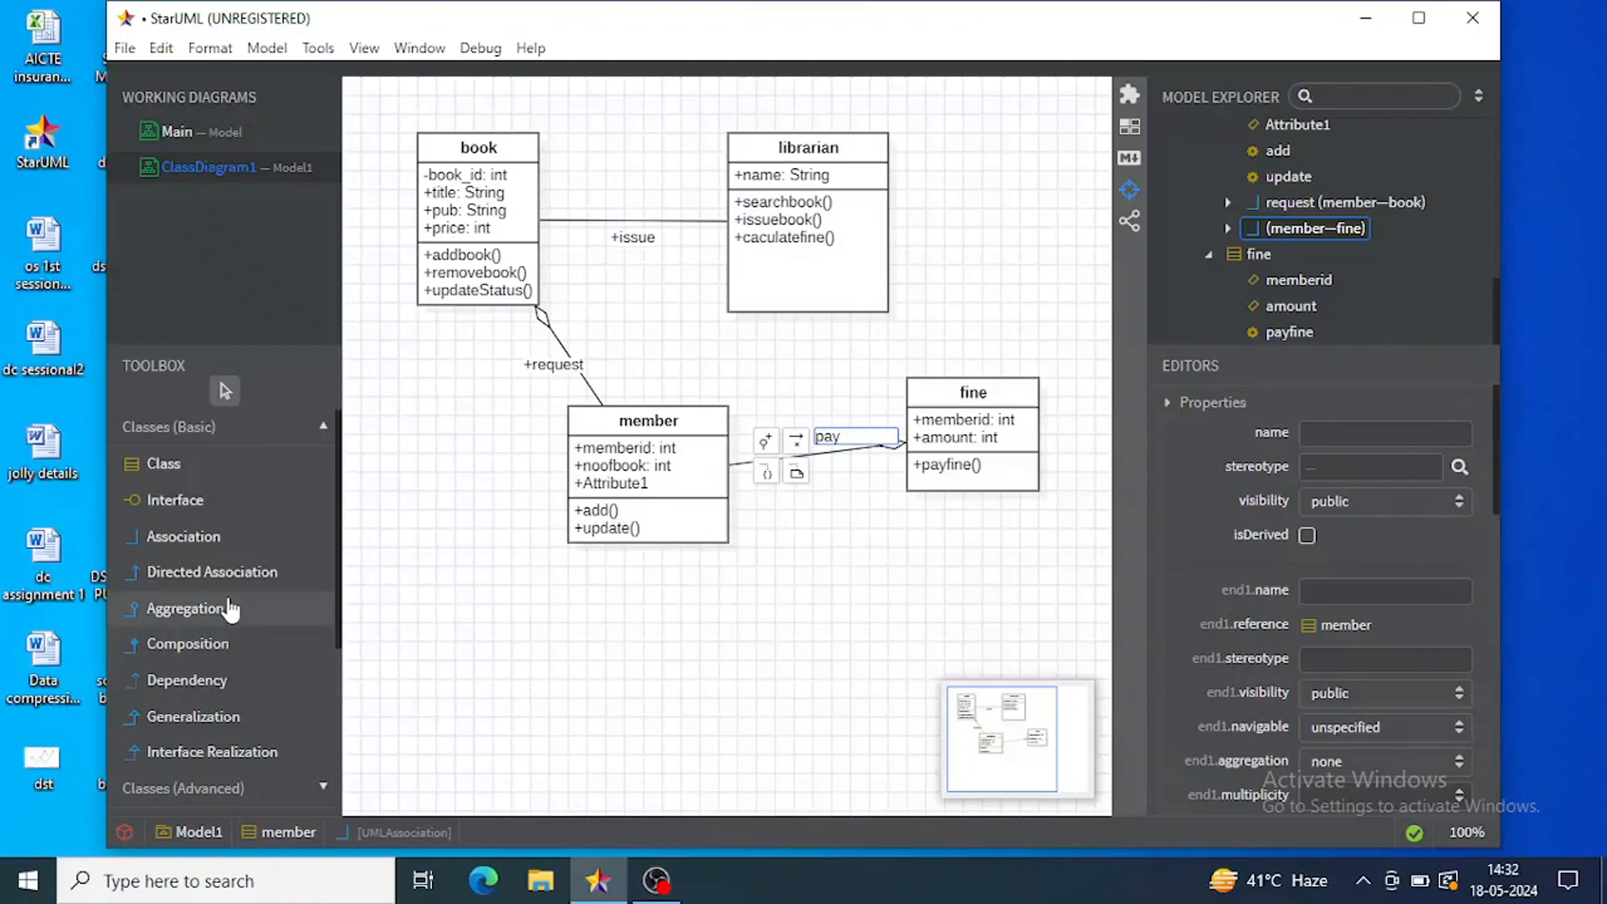
- Draw an aggregation from the fine class to the librarian class and name it collects
click(243, 608)
drag(1011, 389, 884, 207)
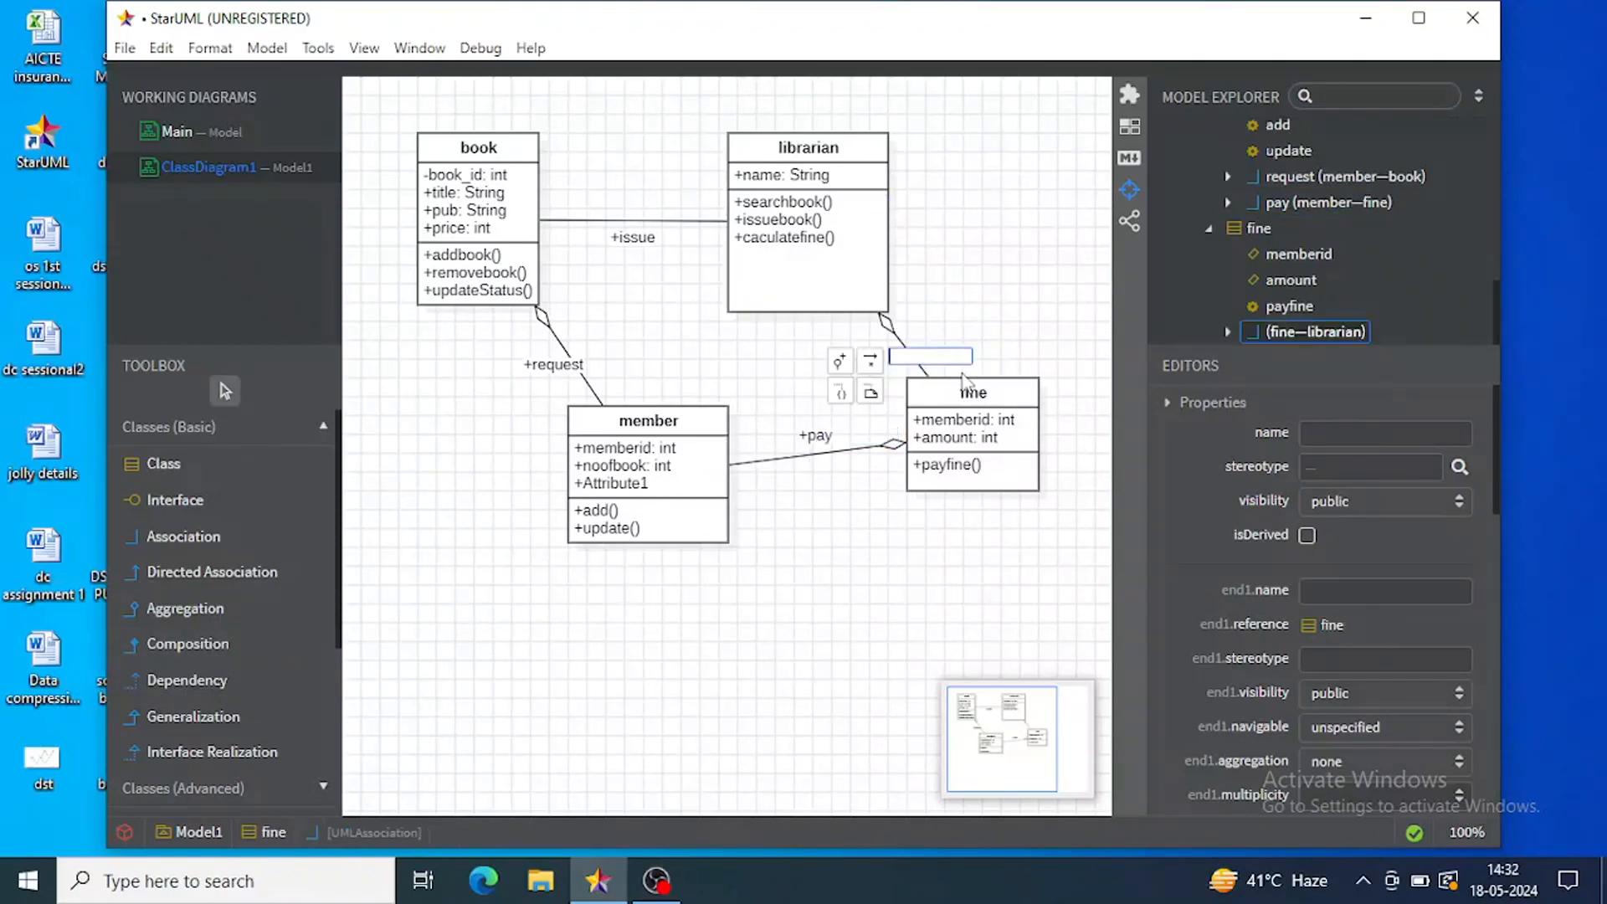
text(collecs)
key(BackSpace)
text(ts)
click(921, 536)
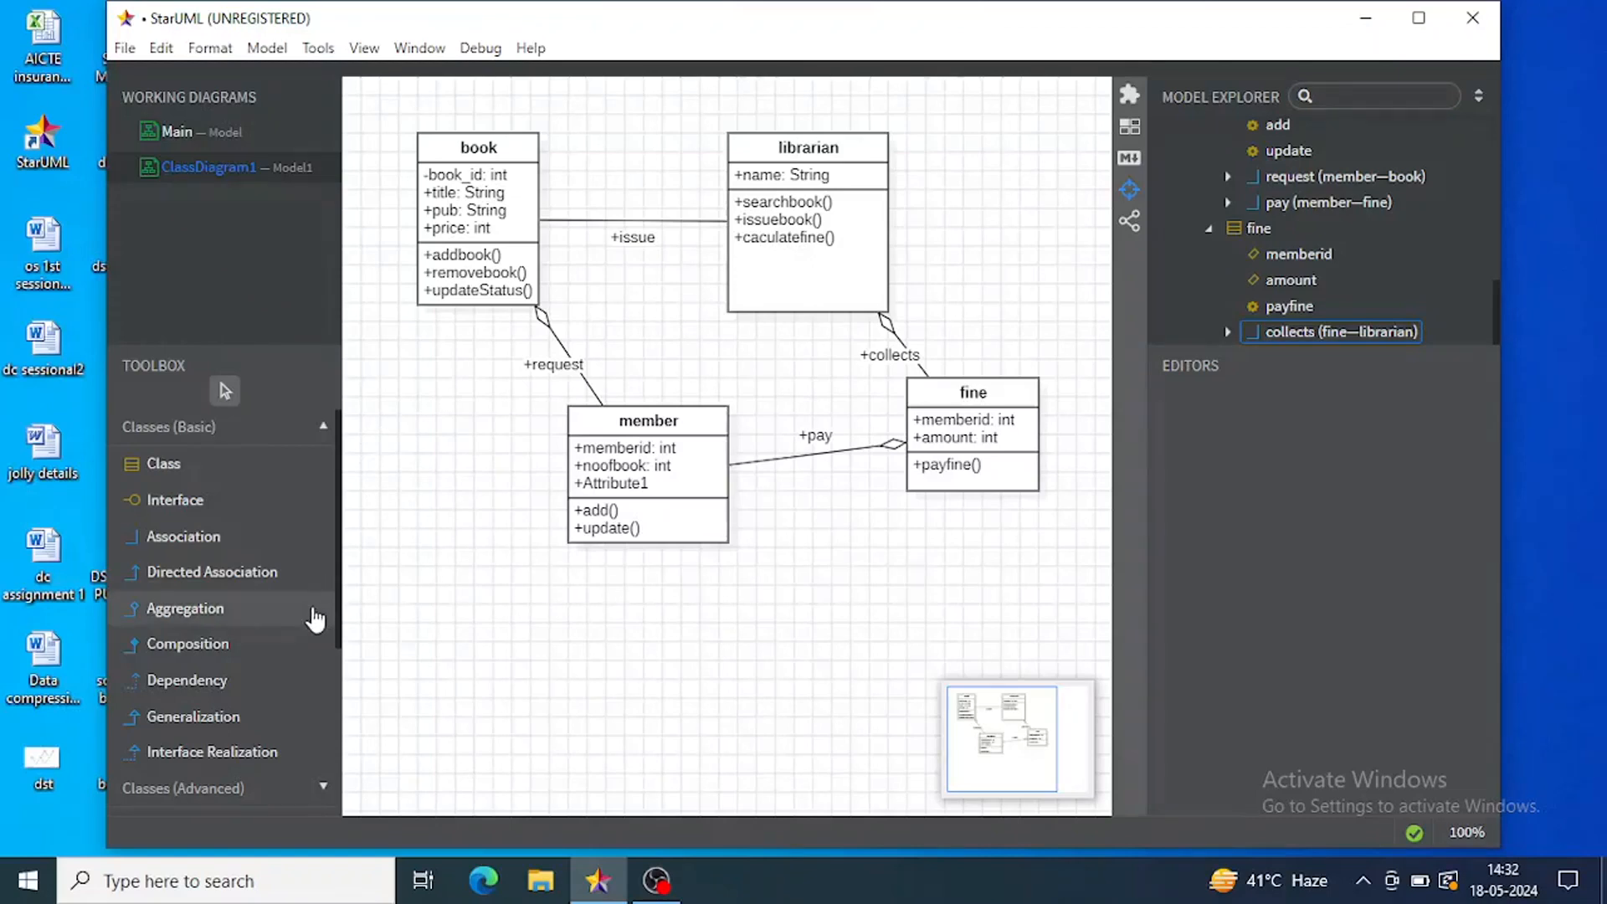
- Draw a small class below and to the left of the book class and name it journals
click(233, 721)
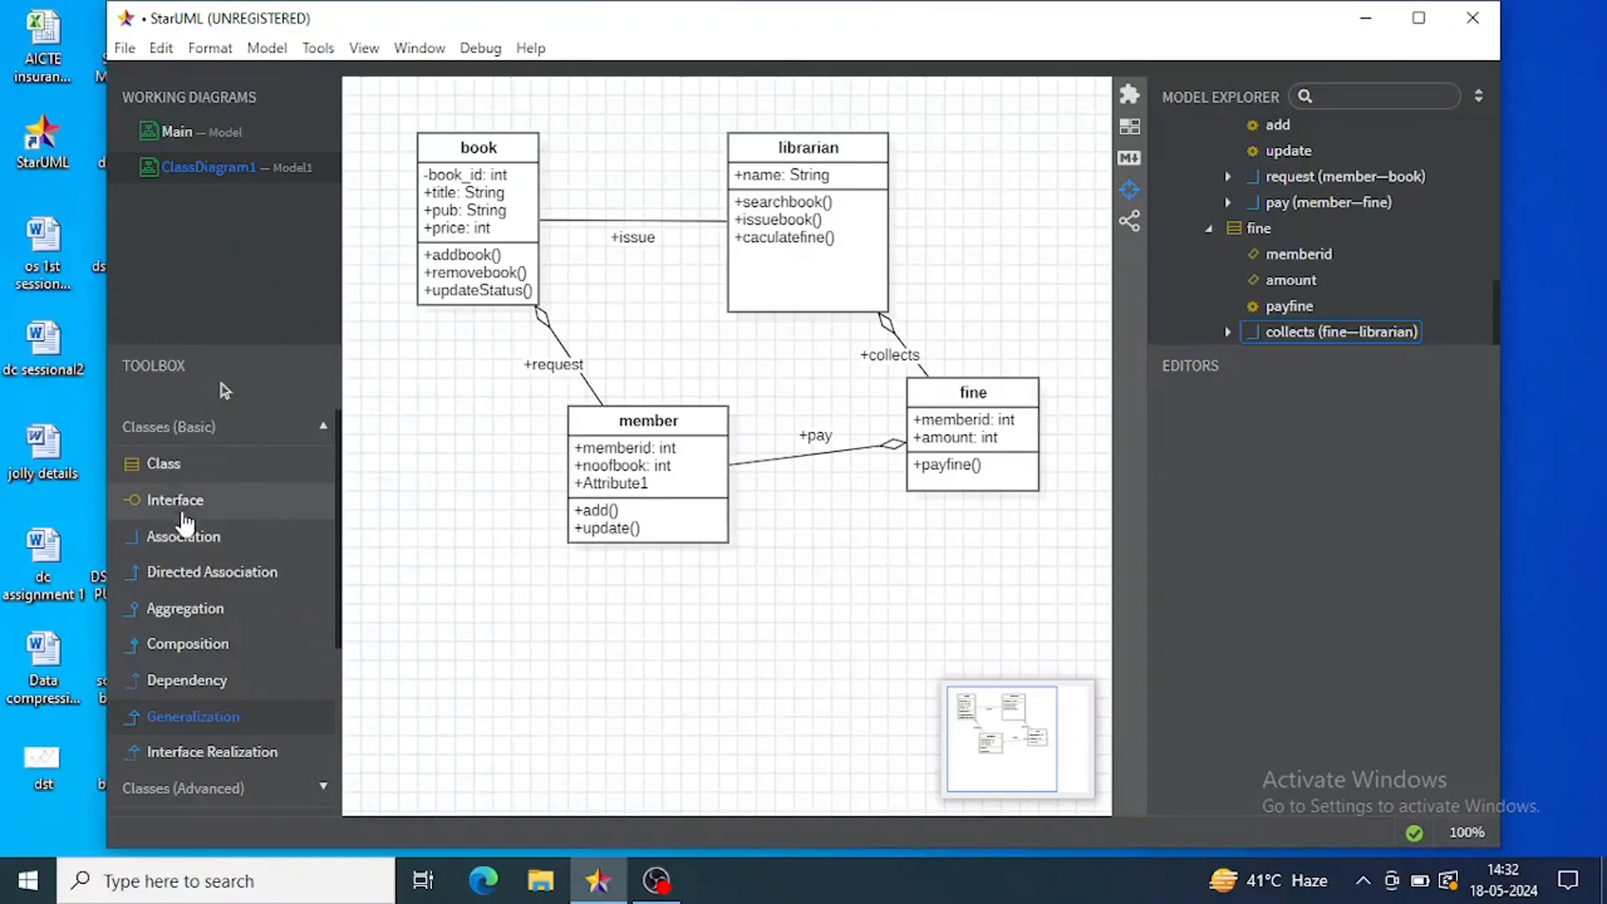
click(306, 465)
drag(352, 398, 423, 470)
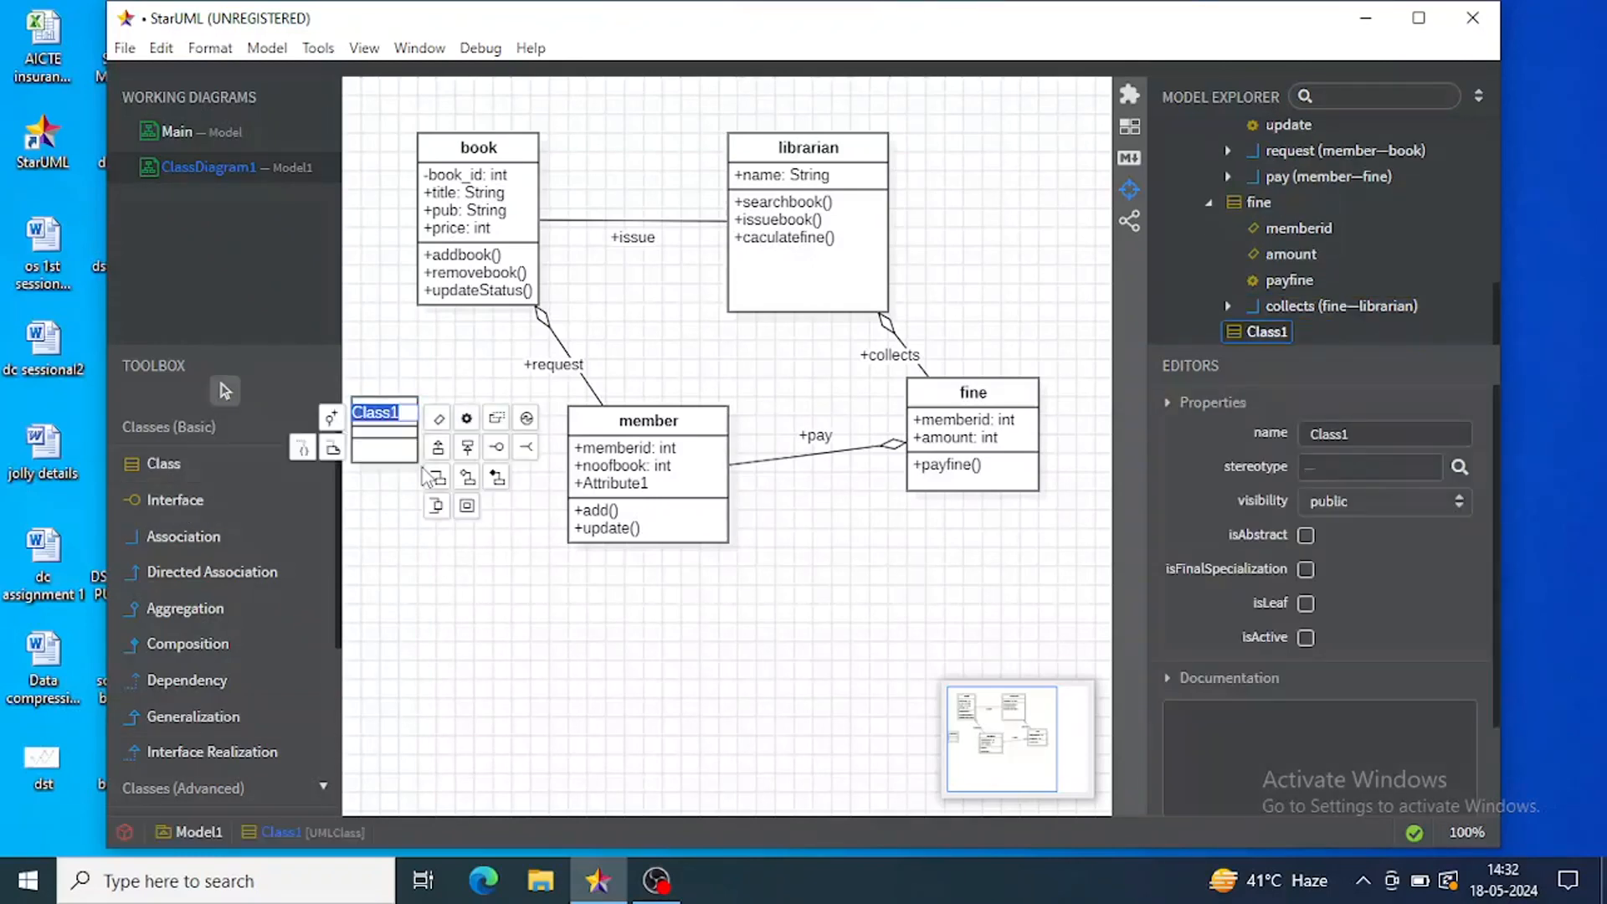
key(BackSpace)
click(448, 575)
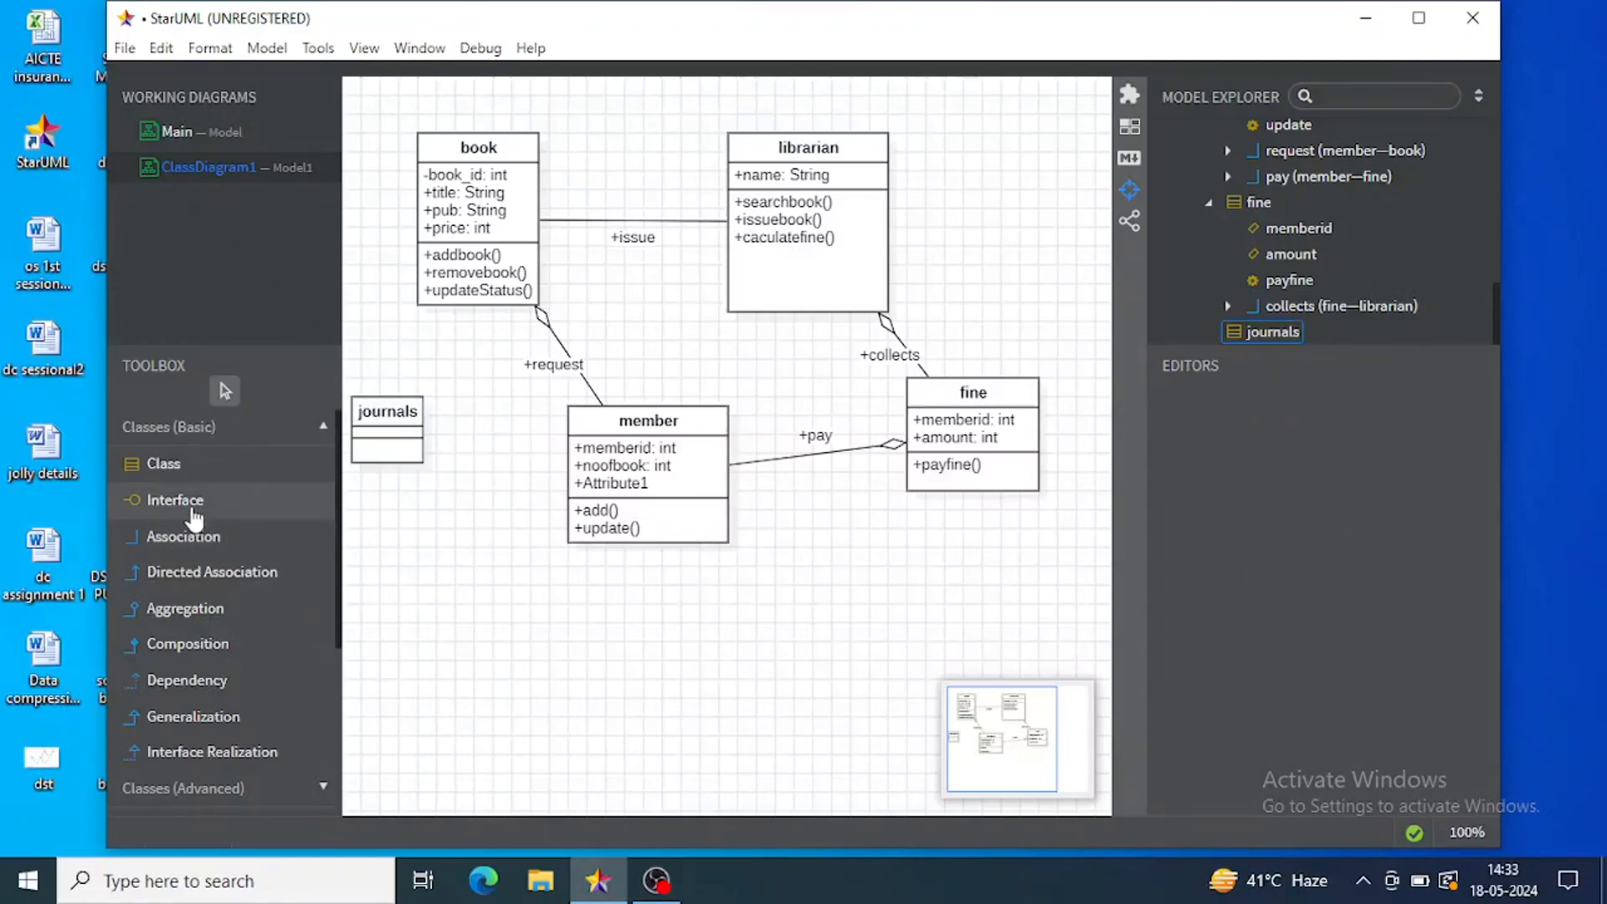
- Draw another small class between journals and member and name it study books
click(159, 463)
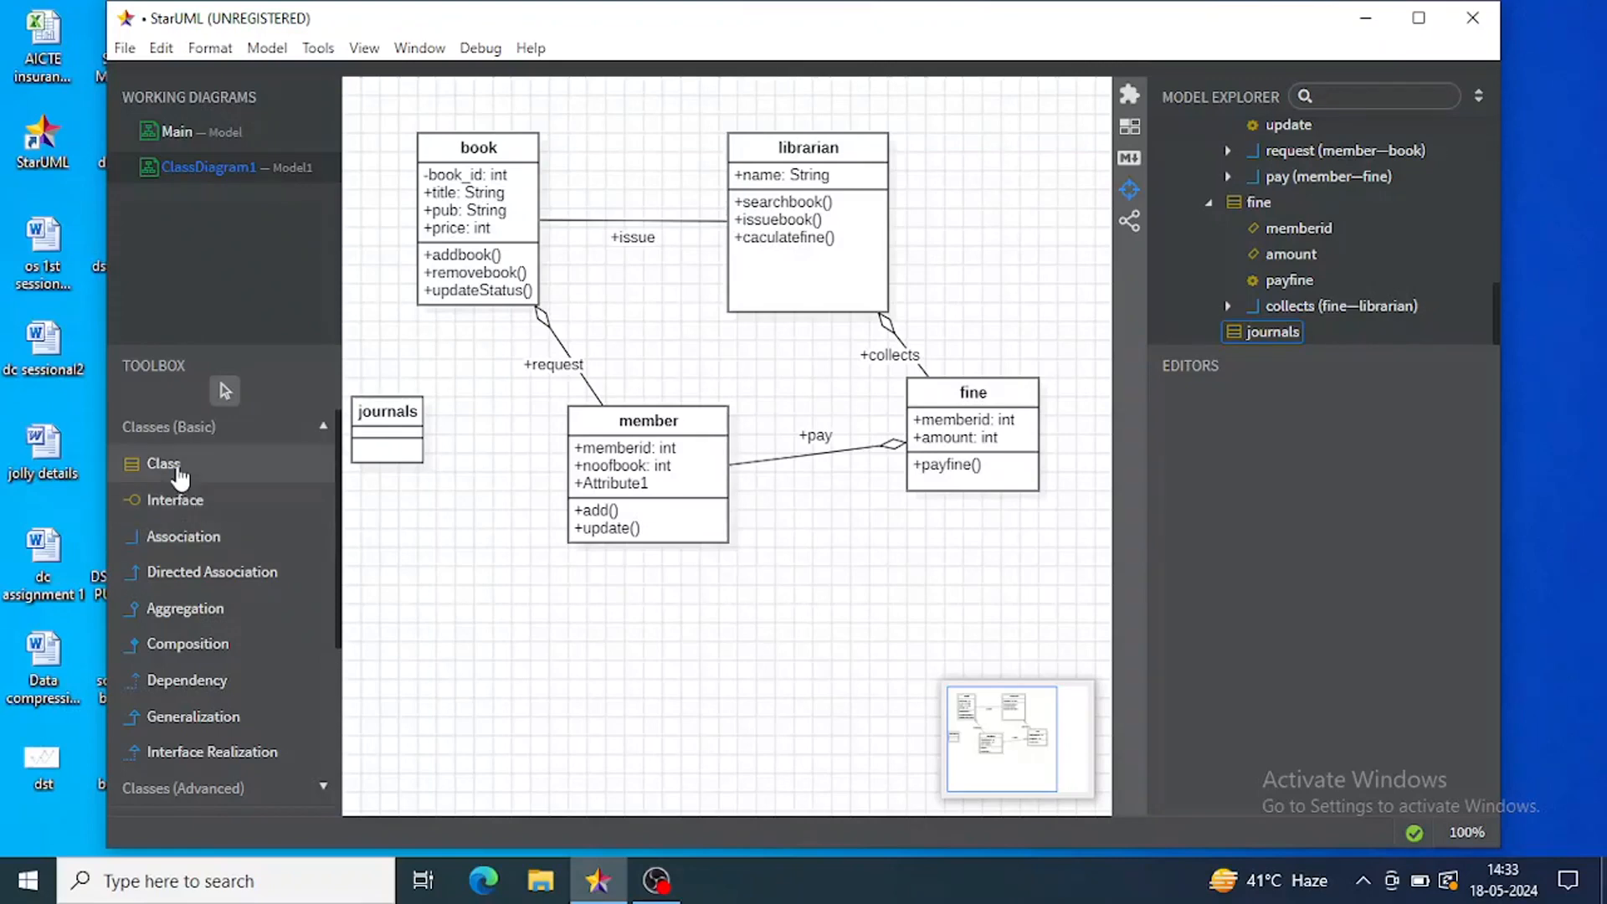
drag(465, 396, 517, 459)
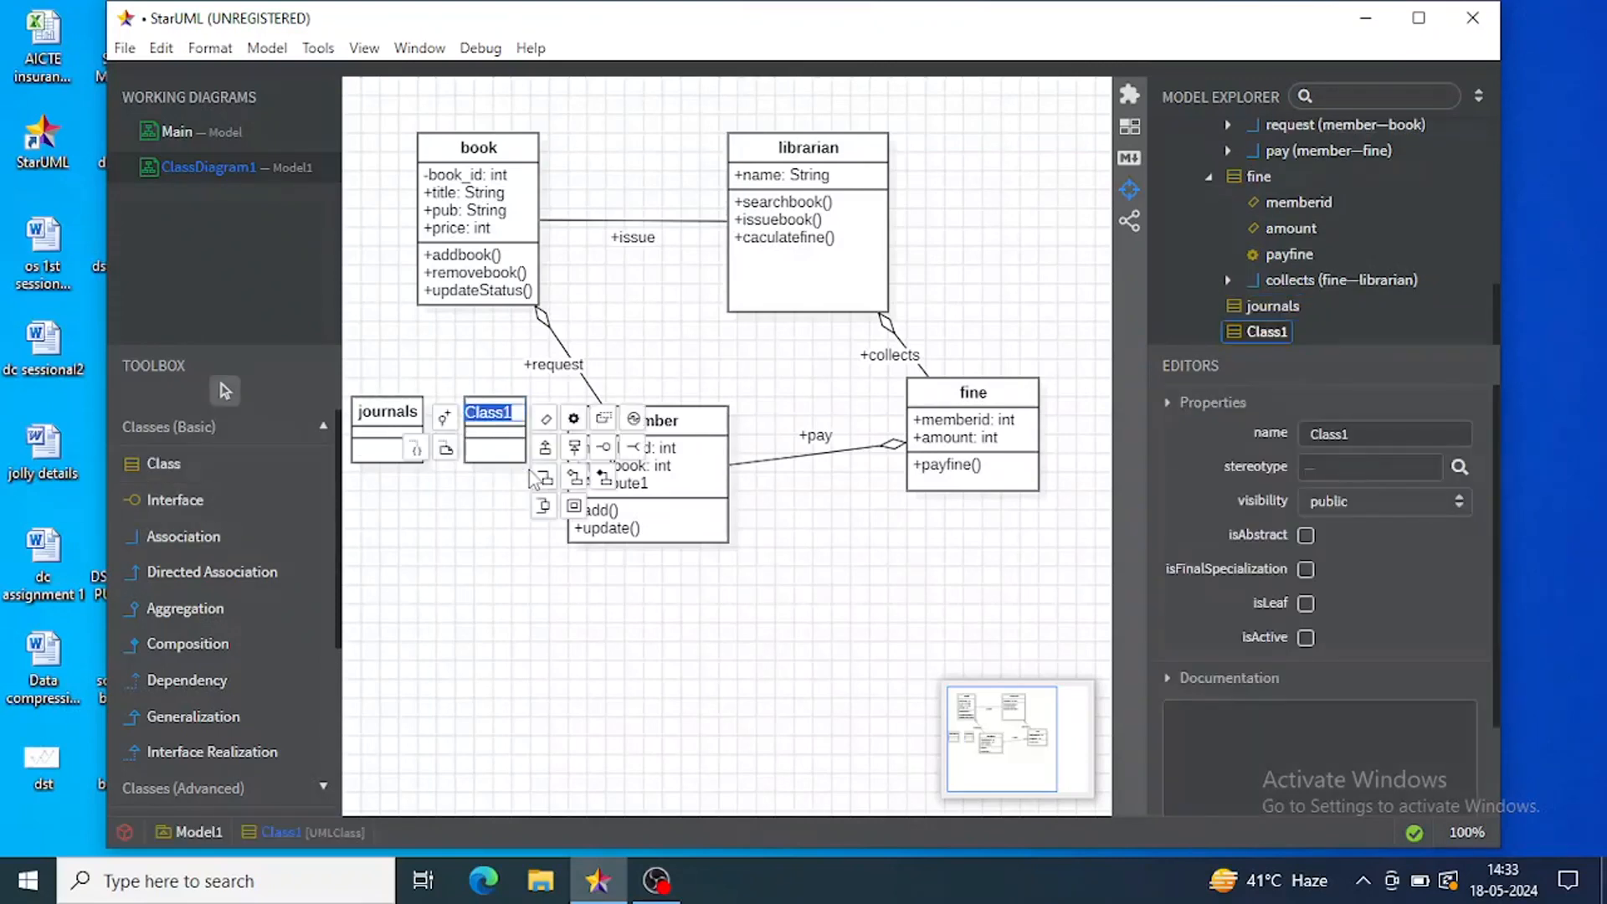
text(study books)
click(500, 514)
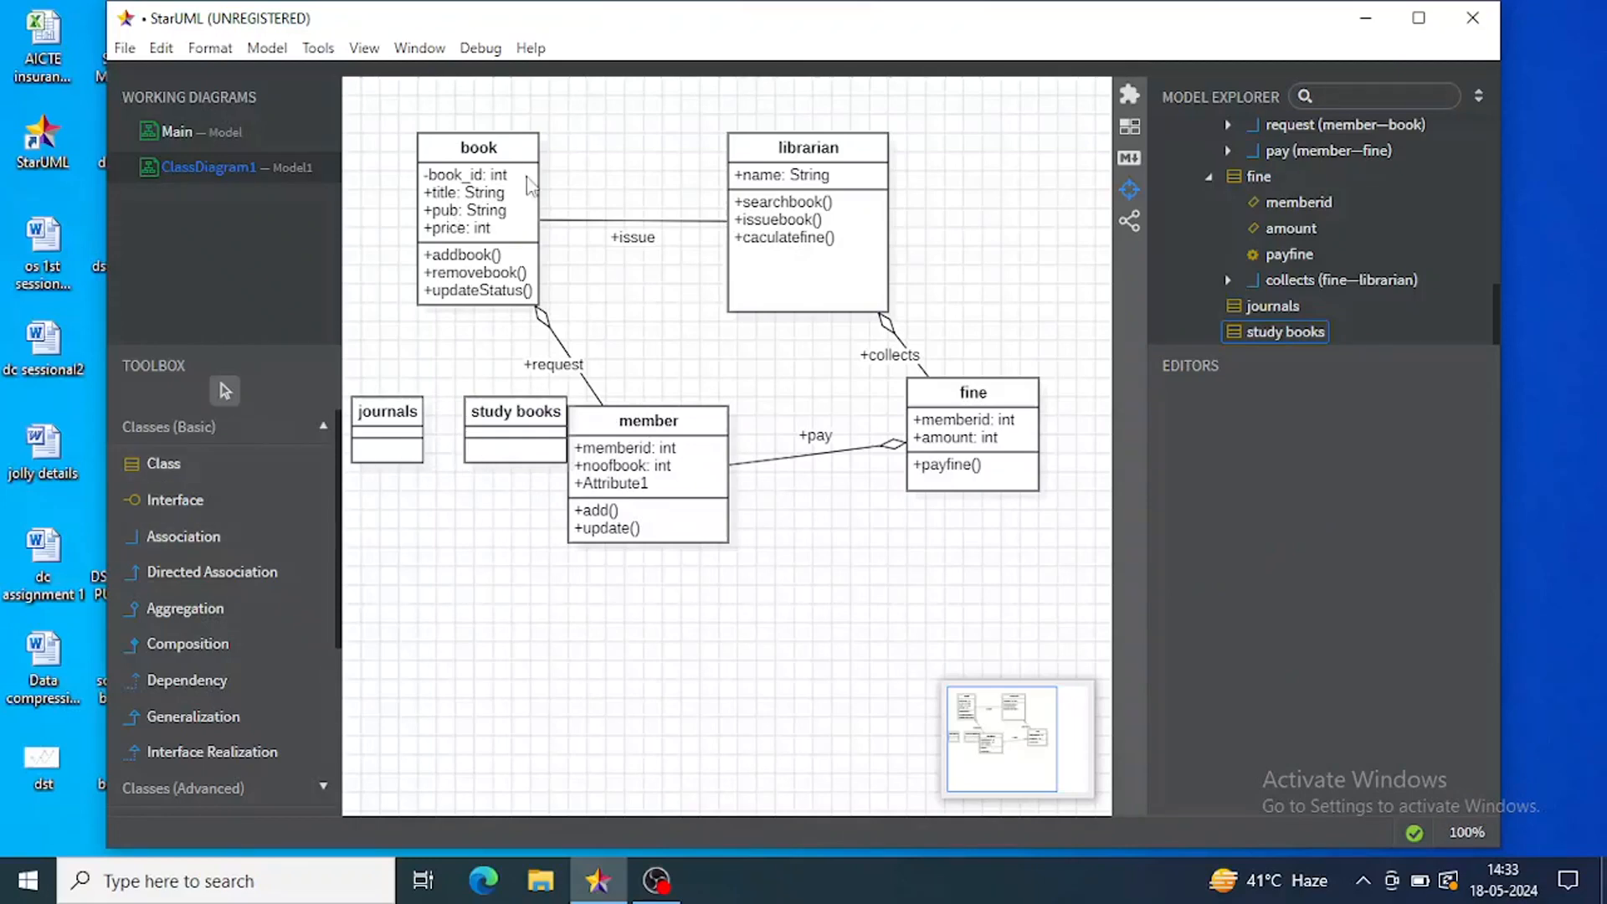
- Connect the journals and study books classes to the book class with generalizations pointing at book
click(194, 720)
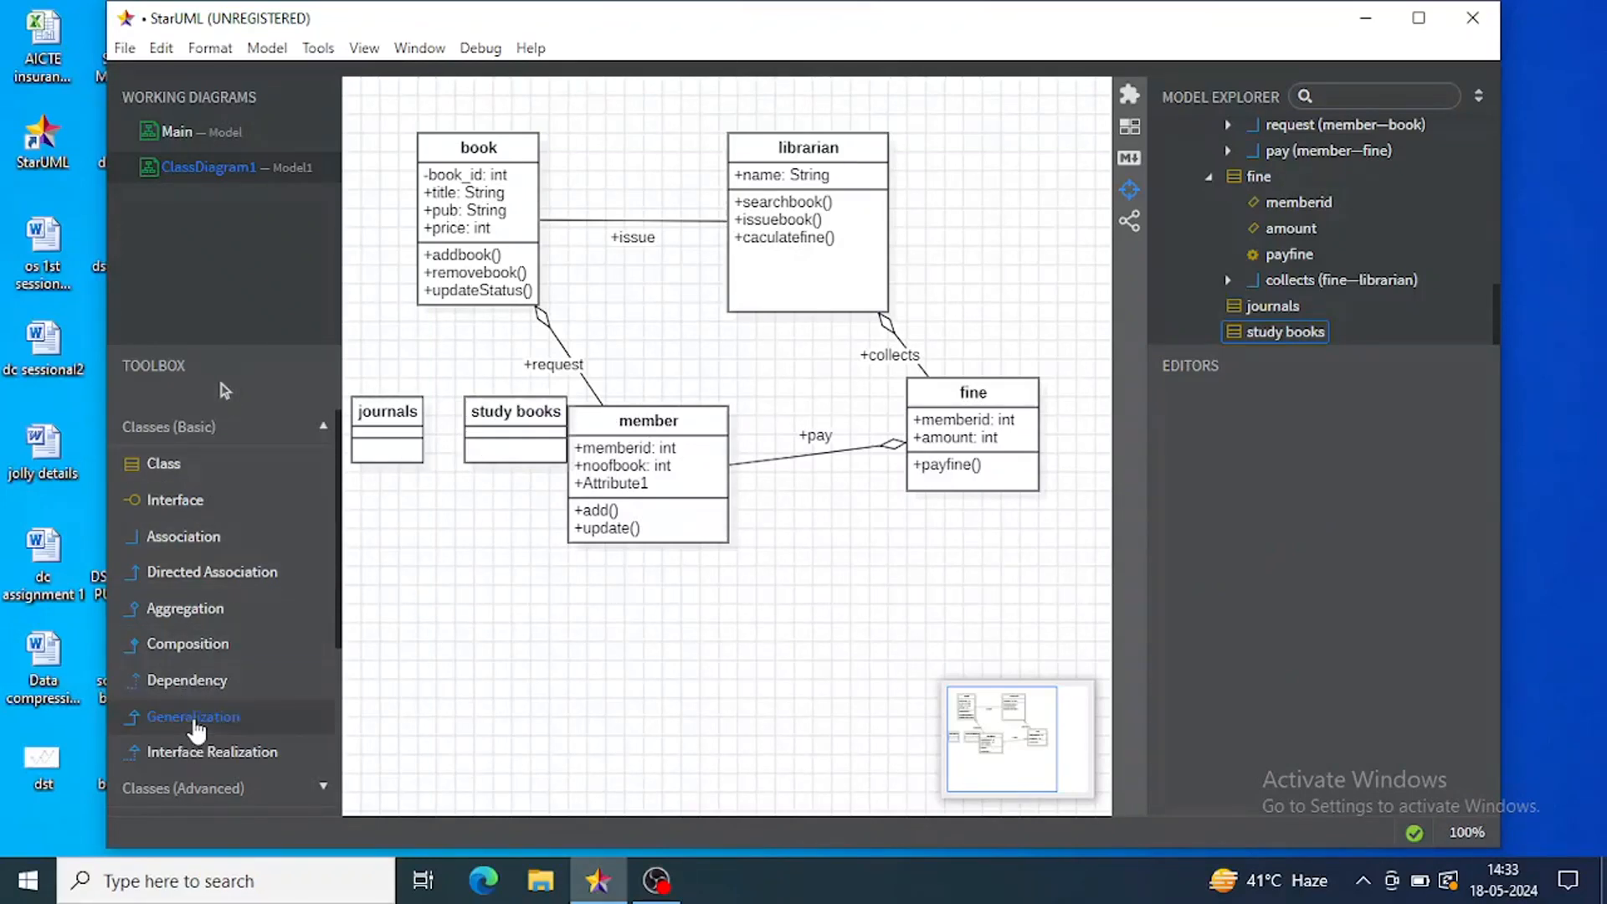
drag(383, 411, 473, 290)
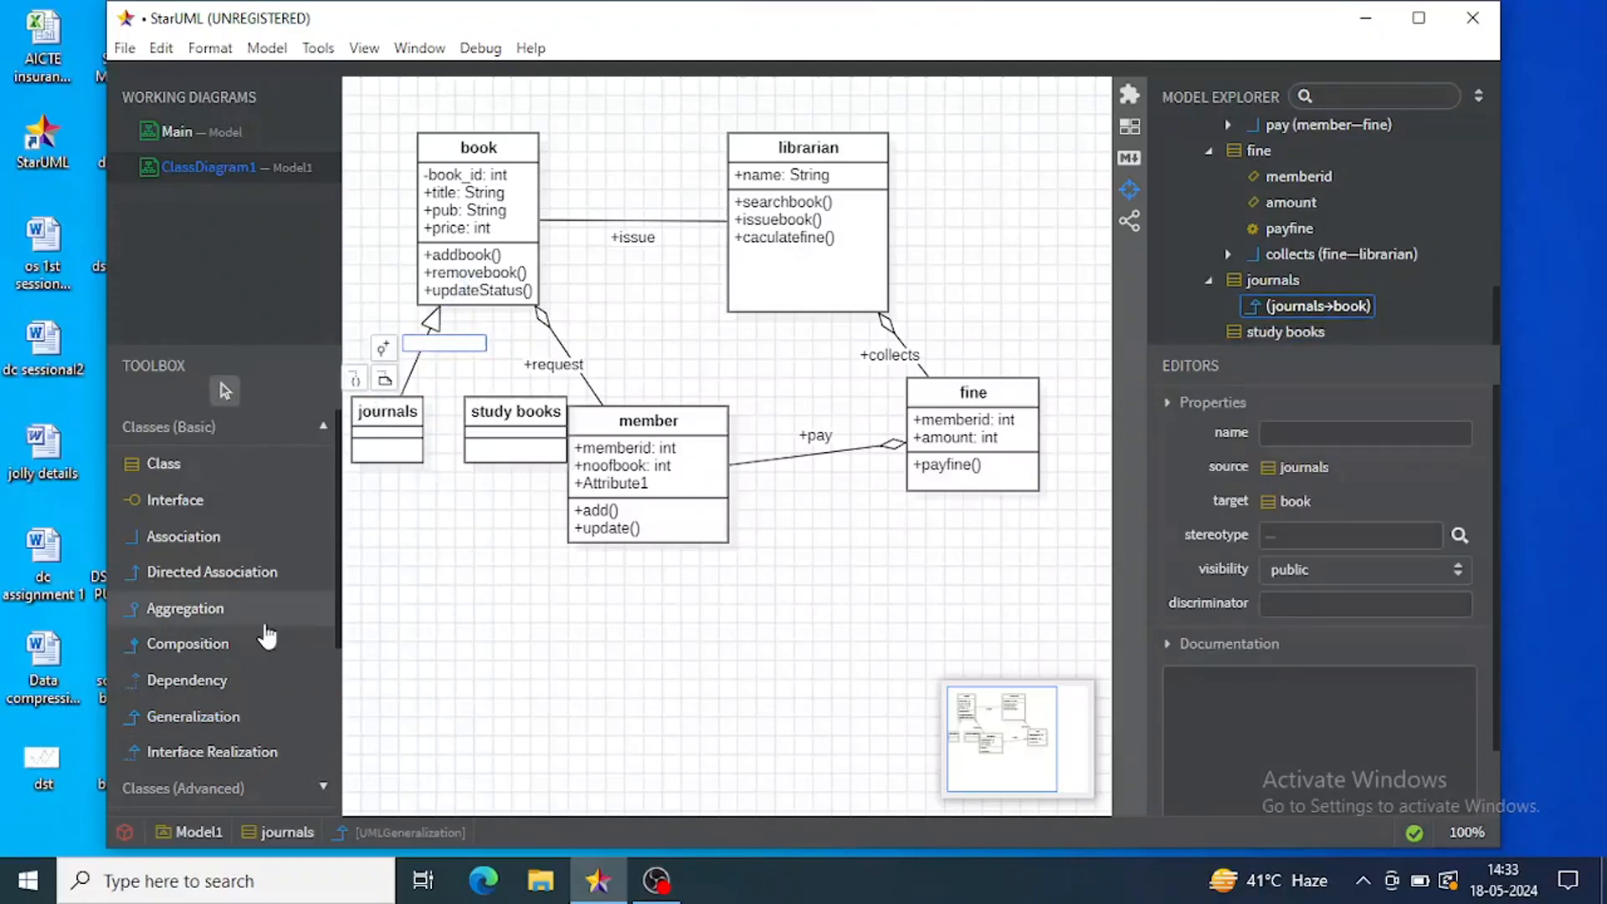
click(194, 718)
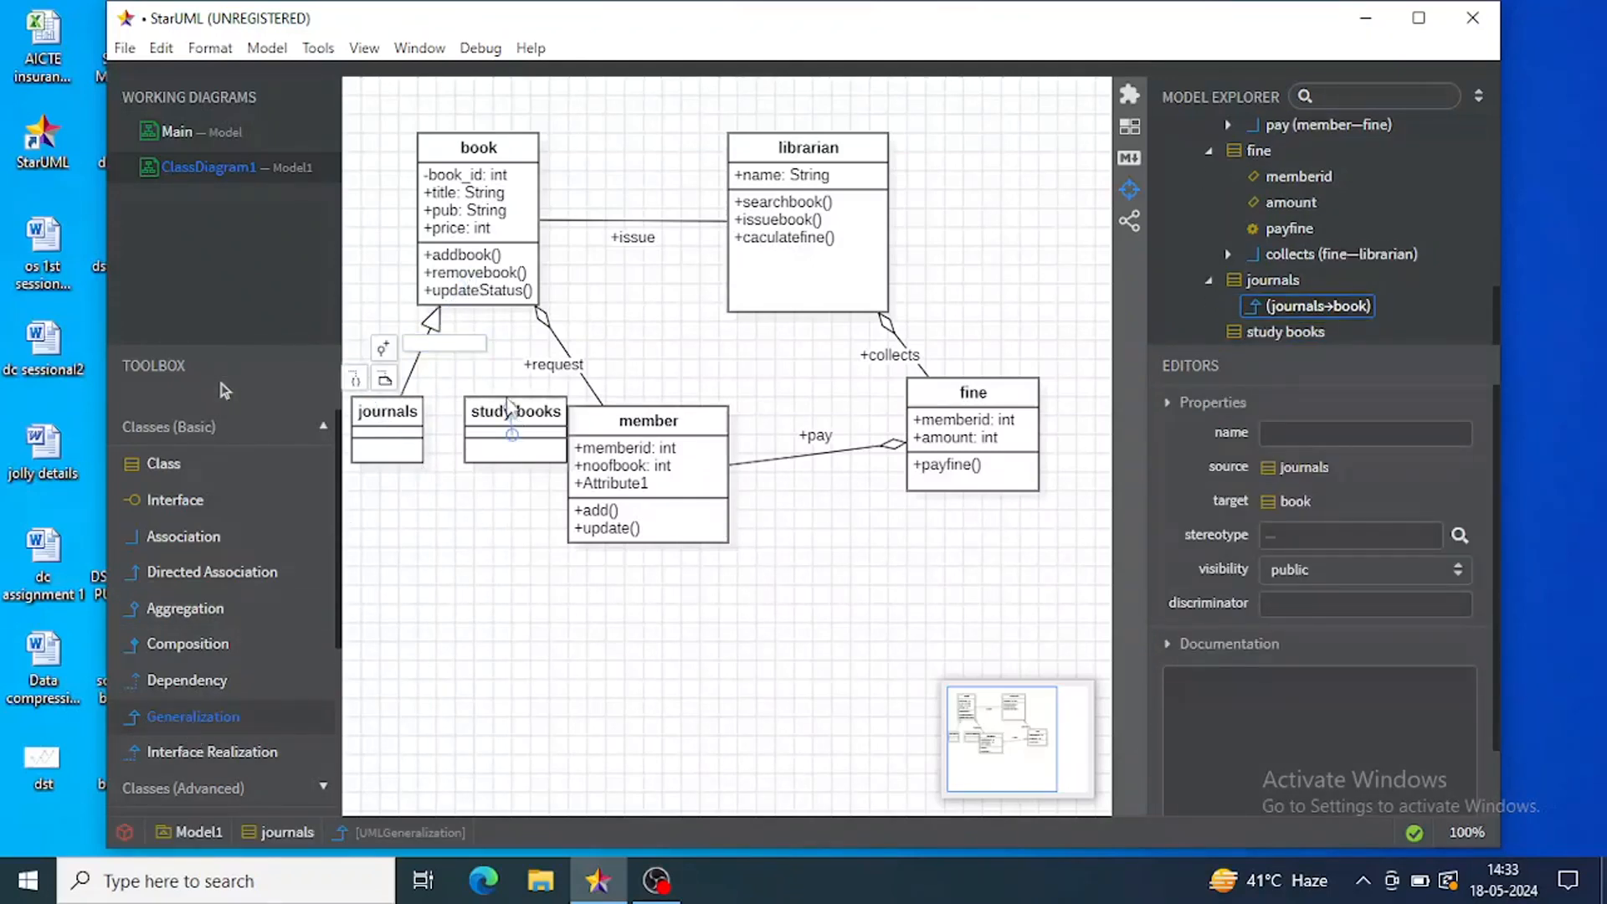
drag(510, 405, 488, 305)
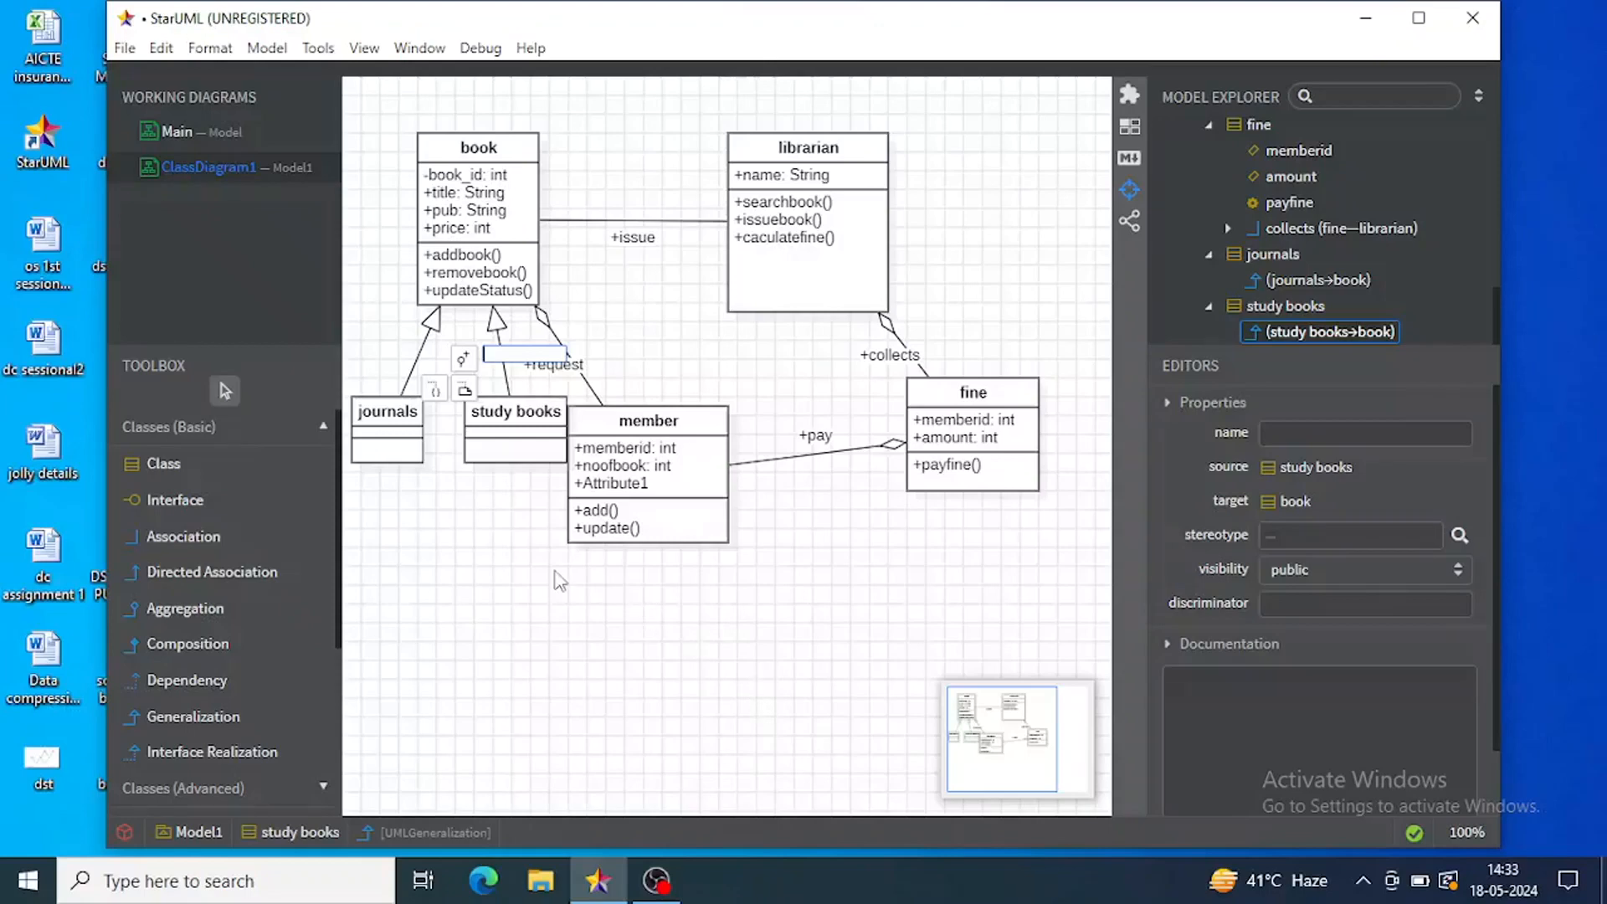
- Draw a small class below the member class and name it faculty
click(180, 479)
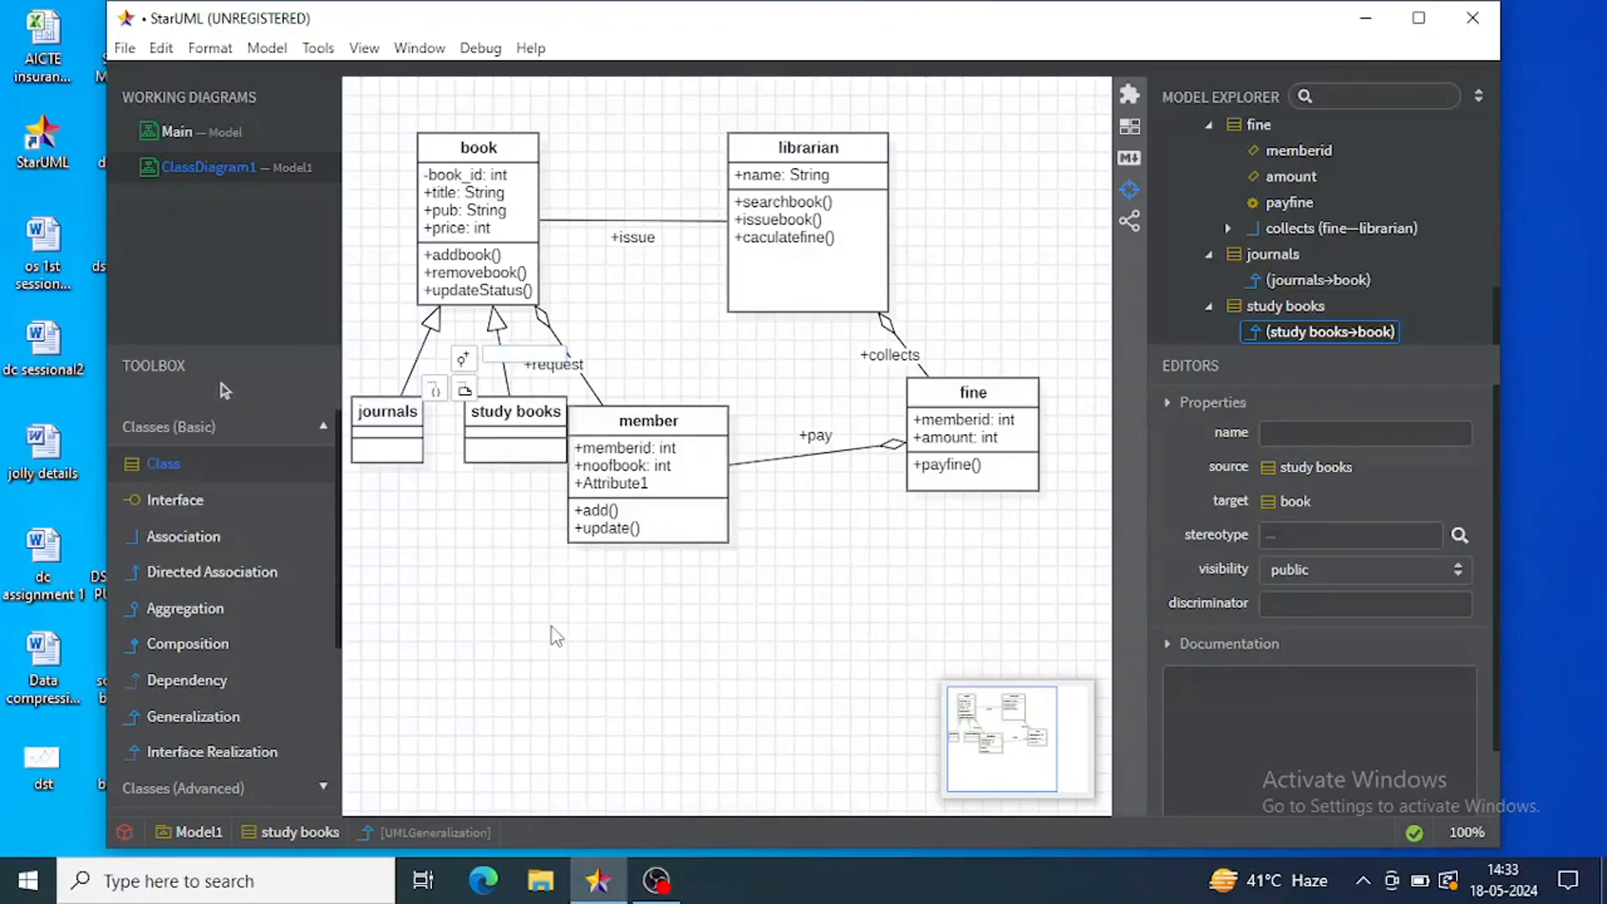
drag(549, 625, 652, 702)
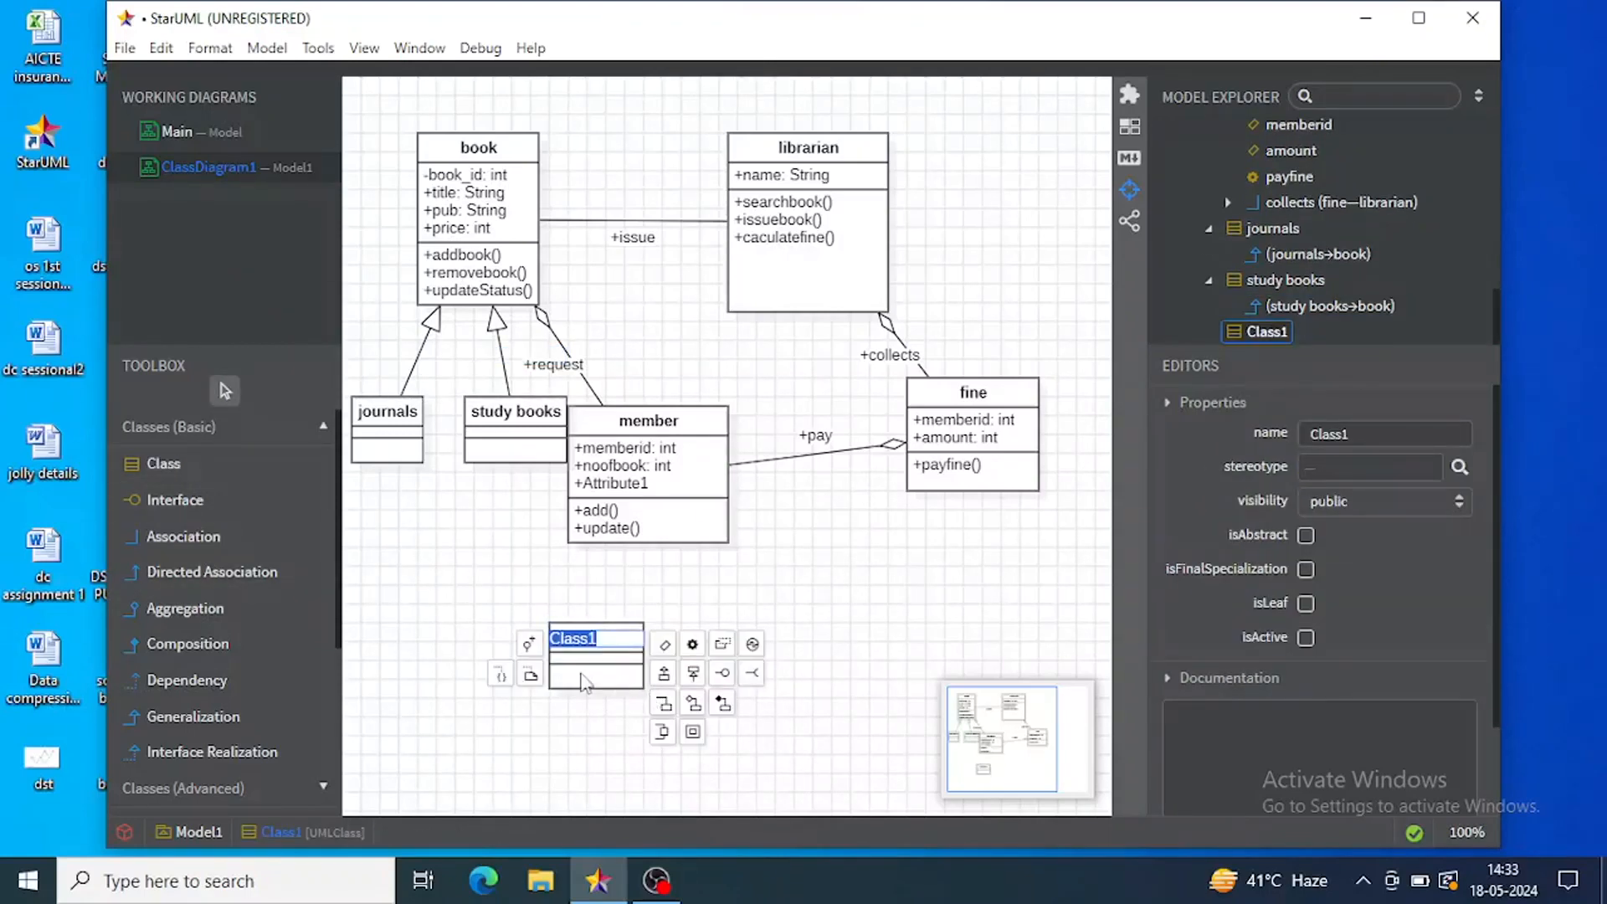
key(BackSpace)
click(748, 604)
- Draw a small class to the right of the faculty class and name it student
click(205, 467)
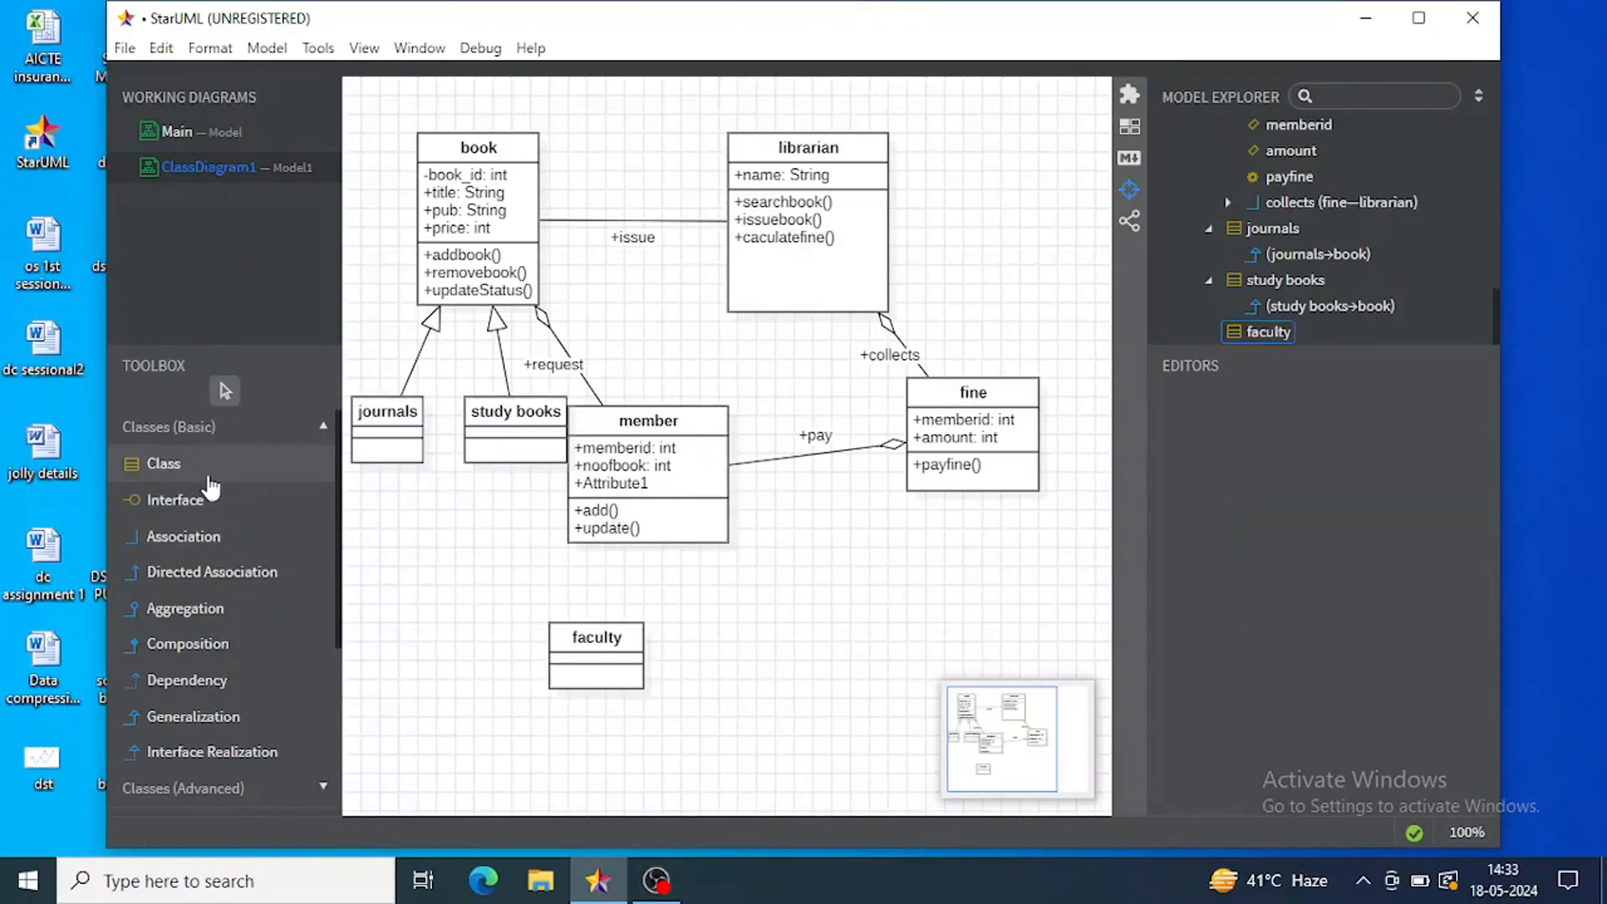
drag(701, 615, 792, 678)
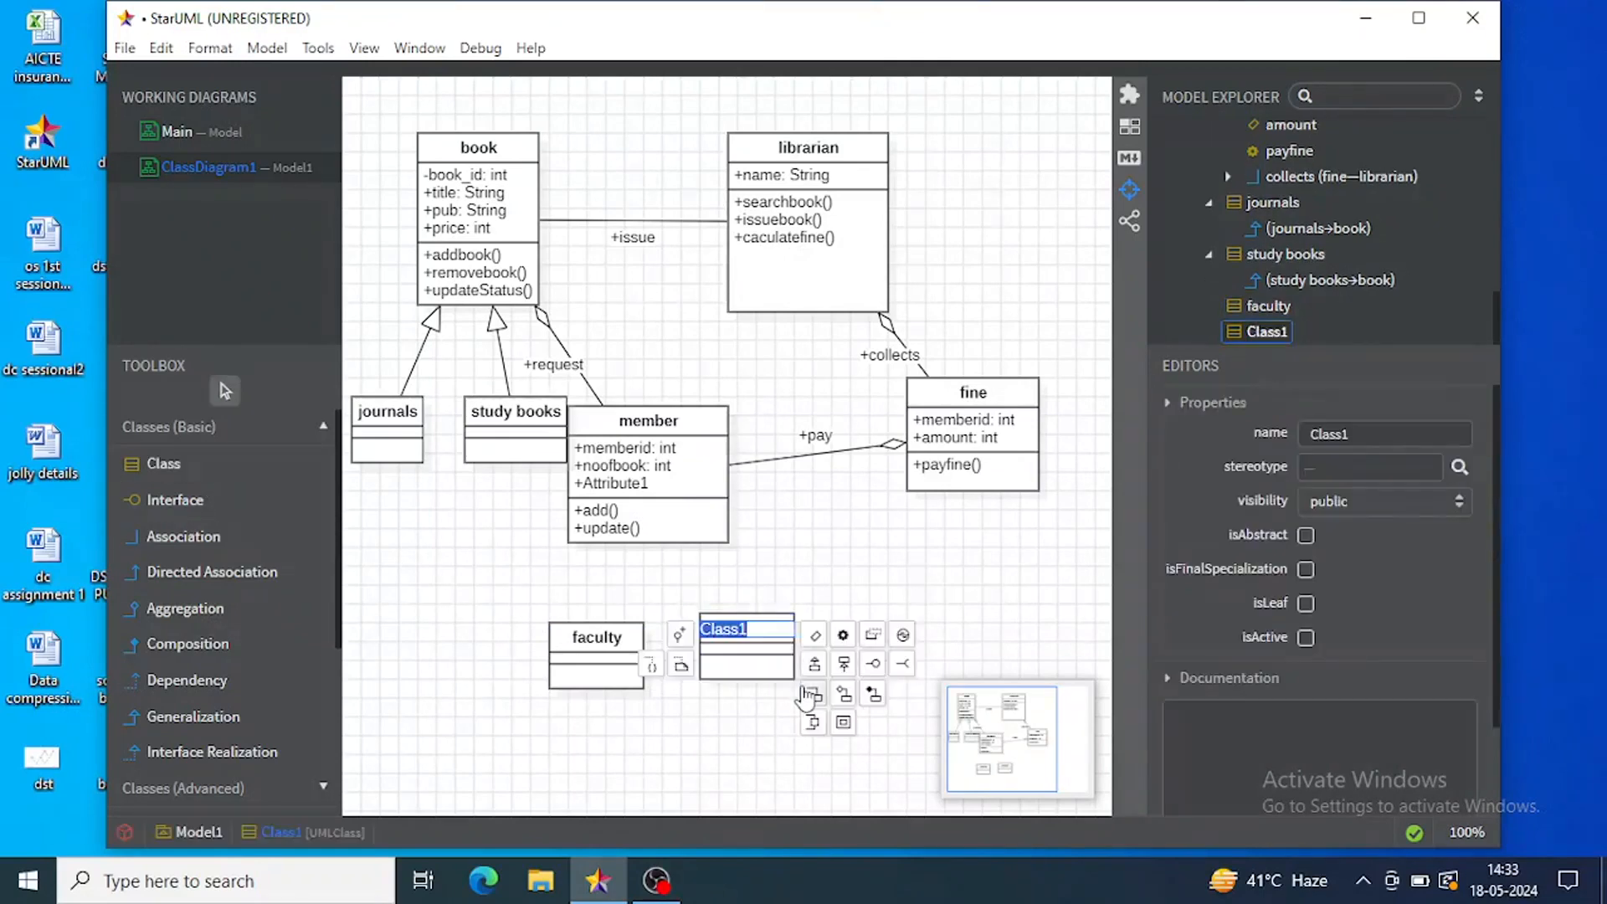
text(student)
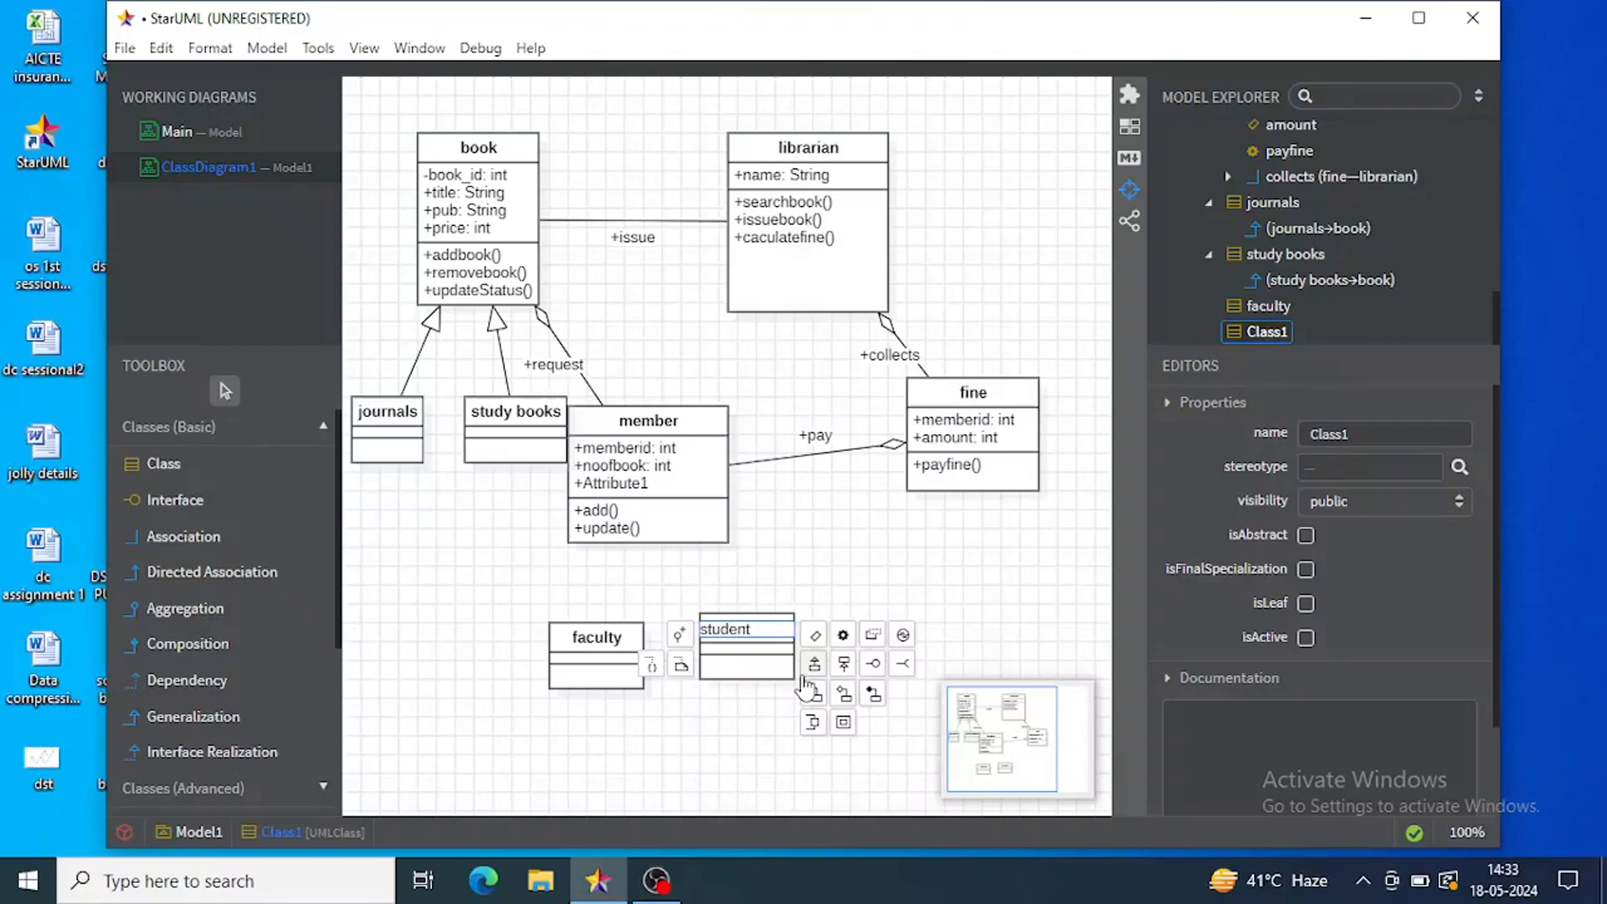
click(756, 730)
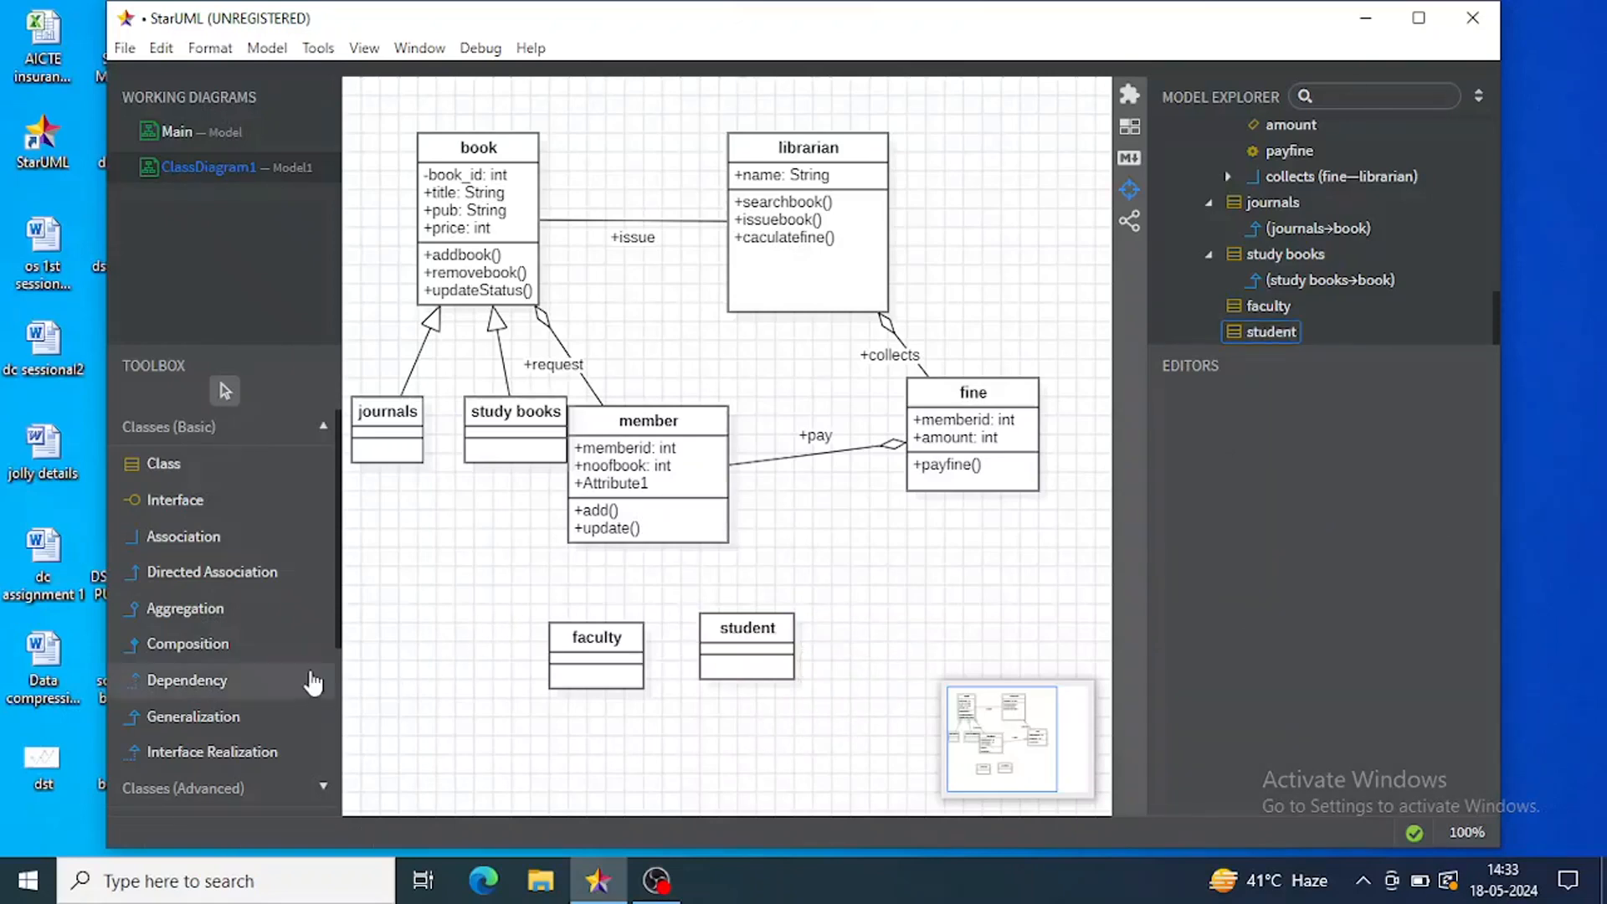
- Connect the faculty and student classes to the member class with generalizations pointing at member
click(261, 718)
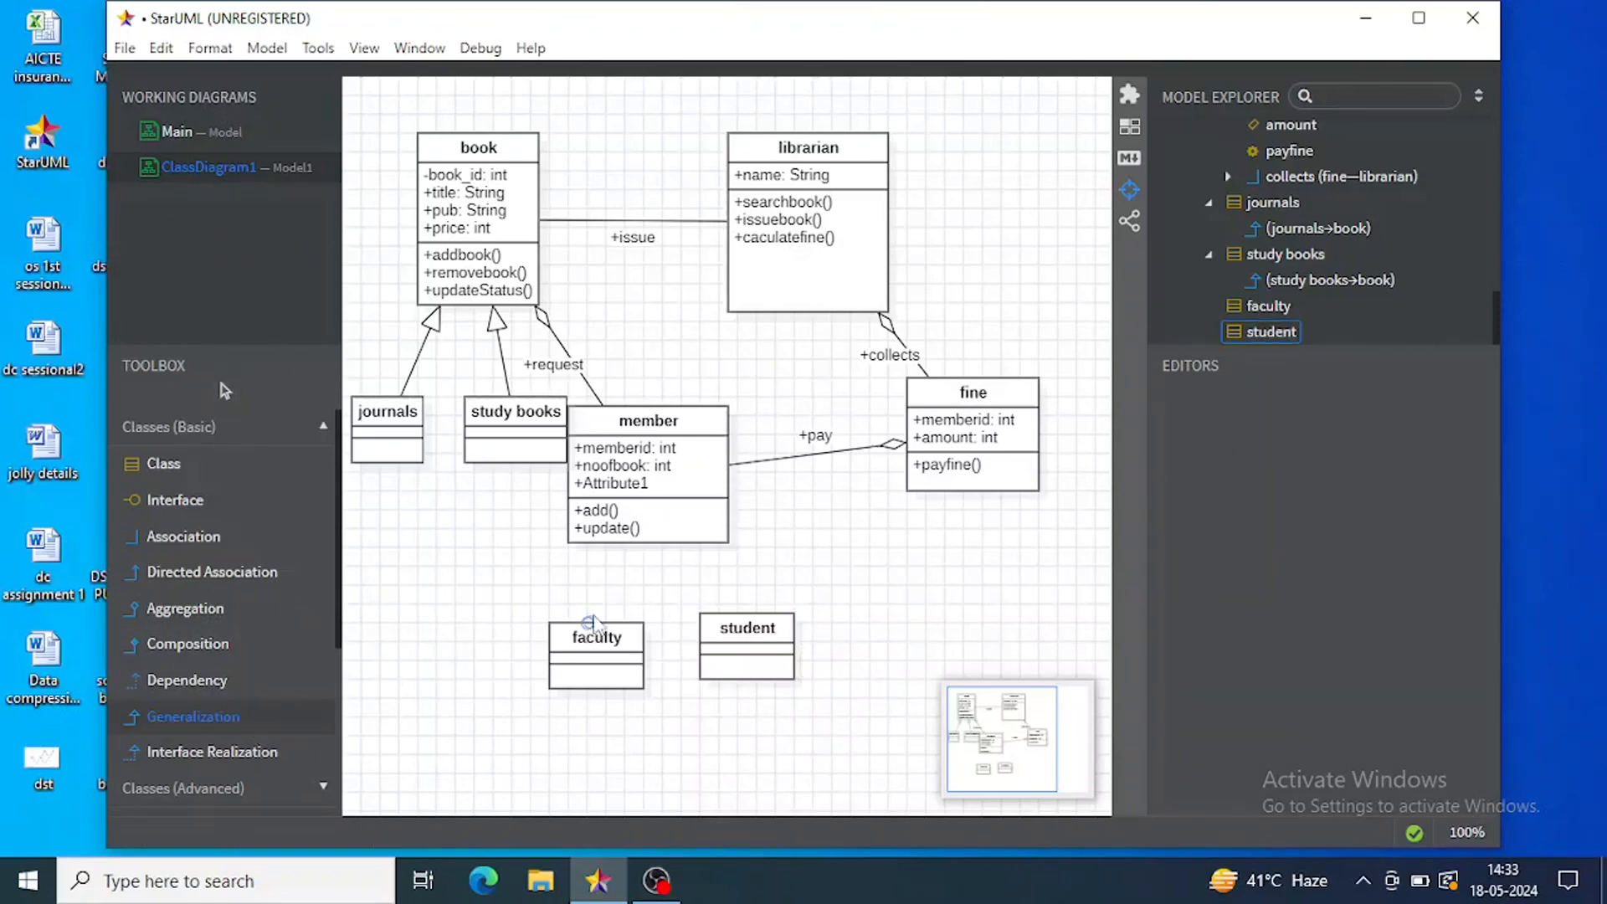
drag(592, 624, 628, 536)
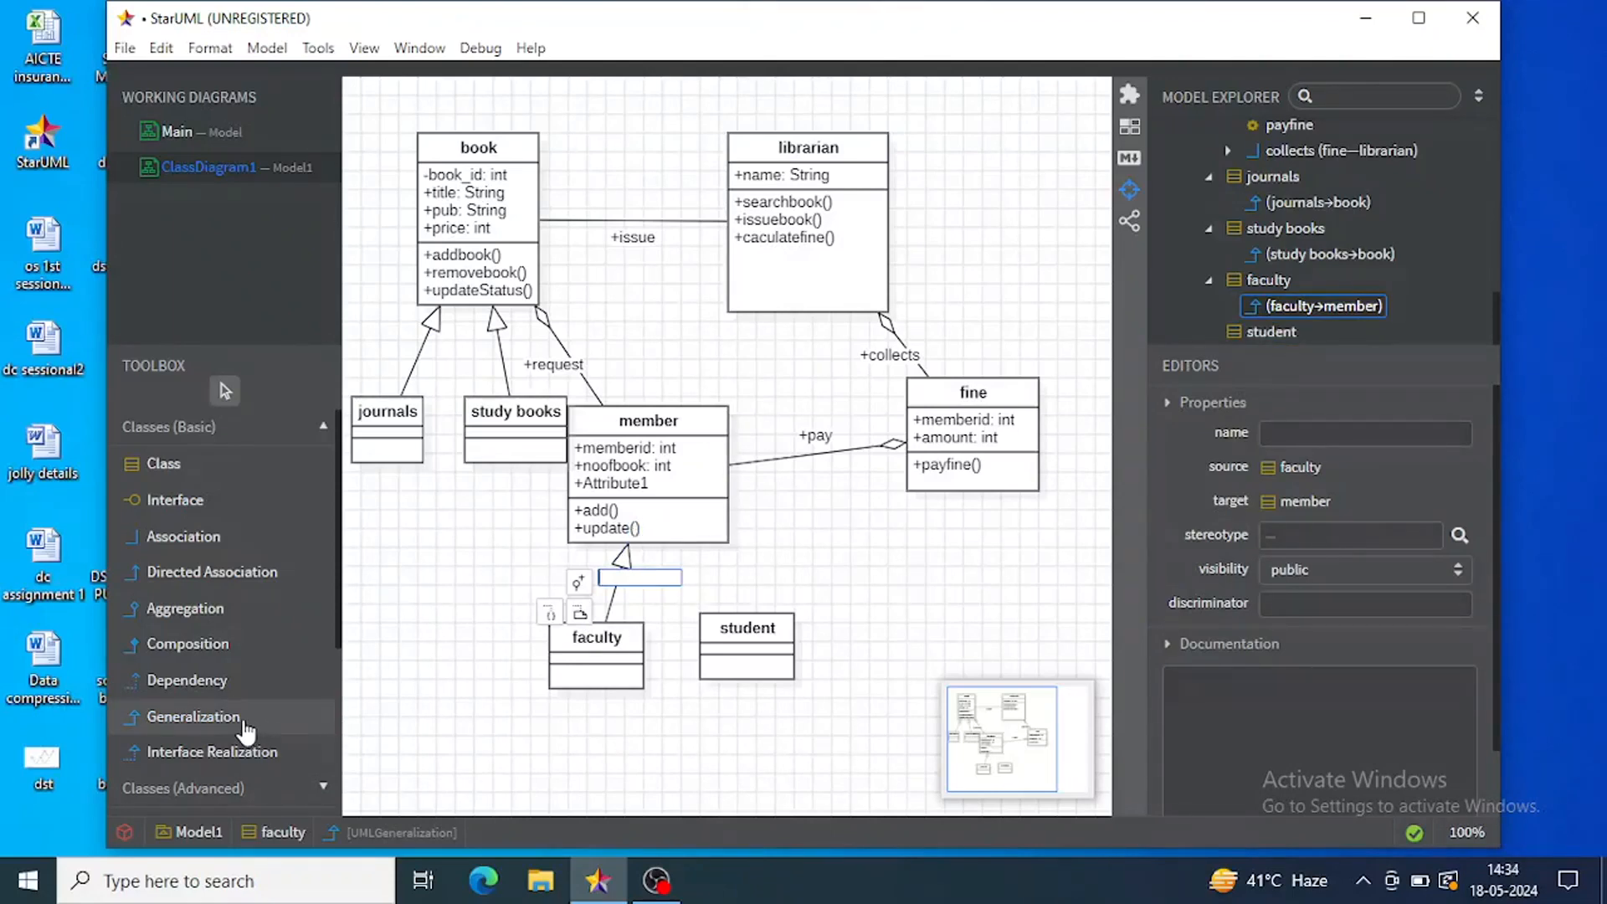
click(245, 732)
drag(774, 657, 643, 551)
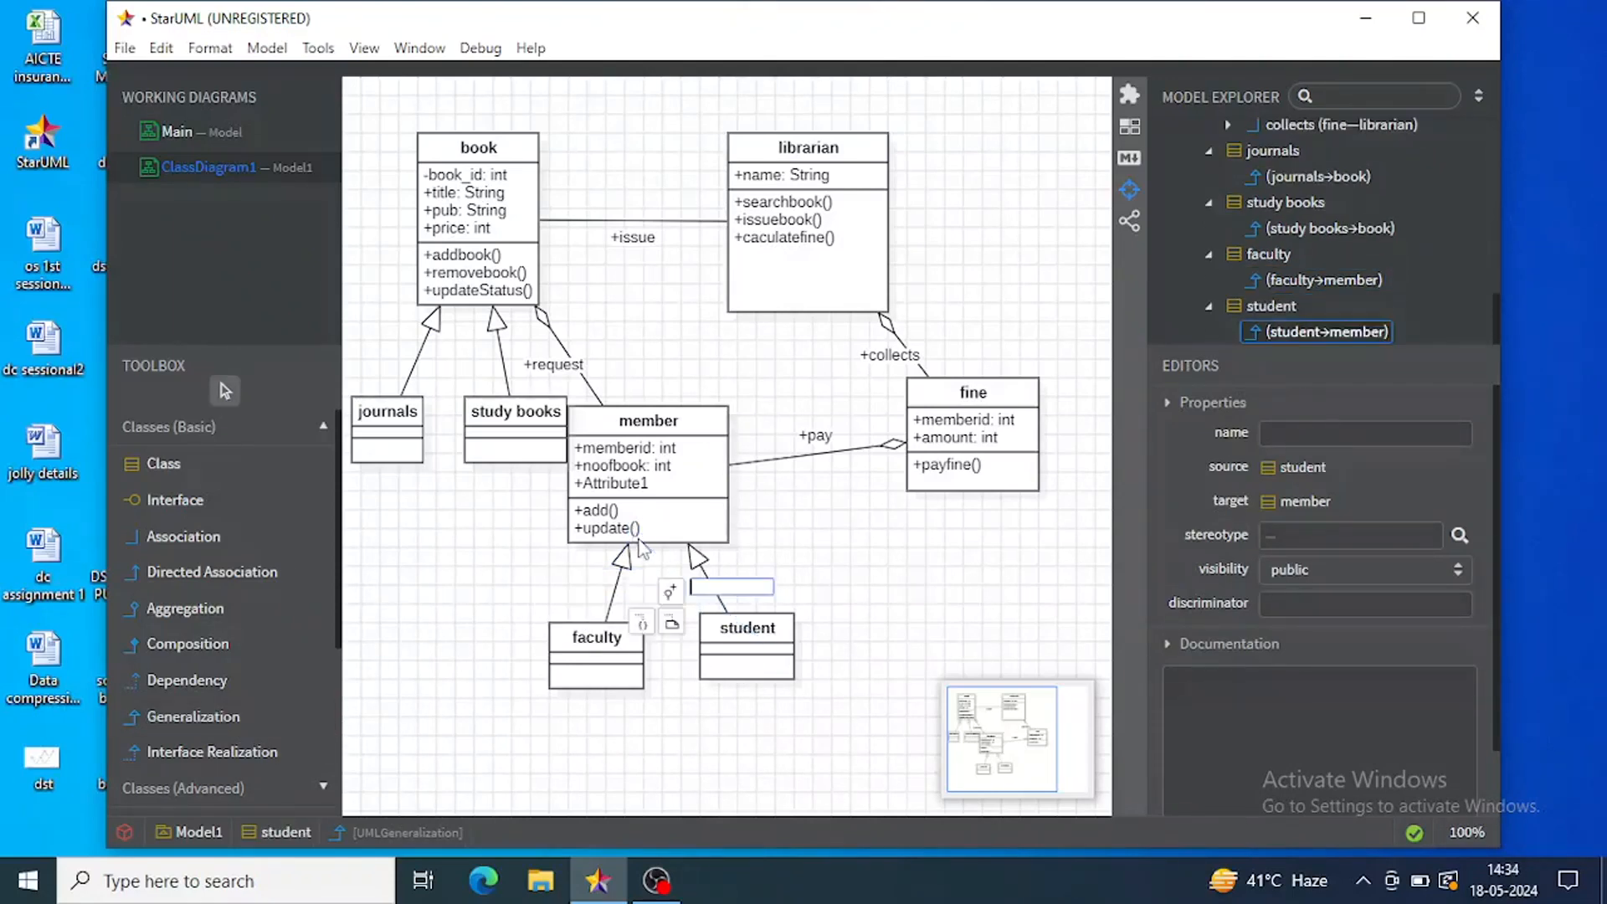